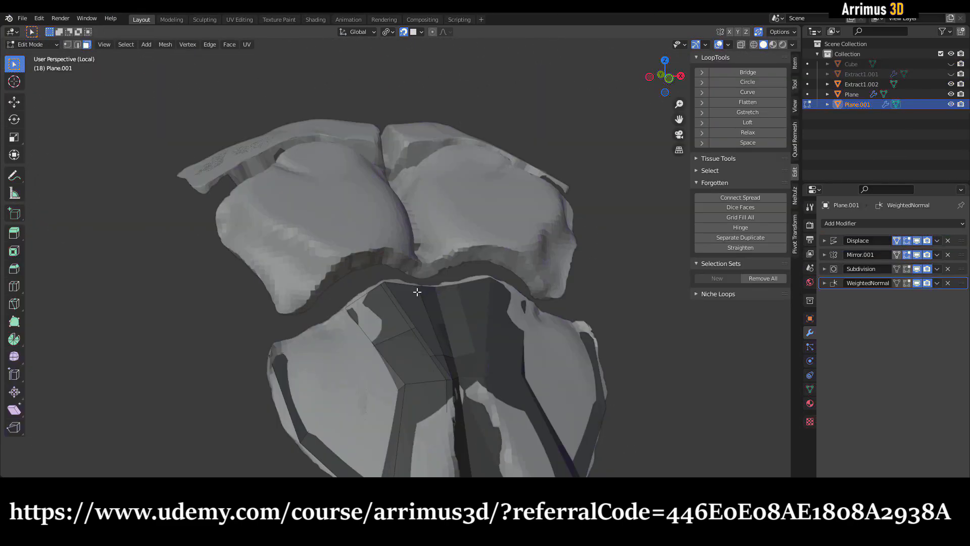
key(g)
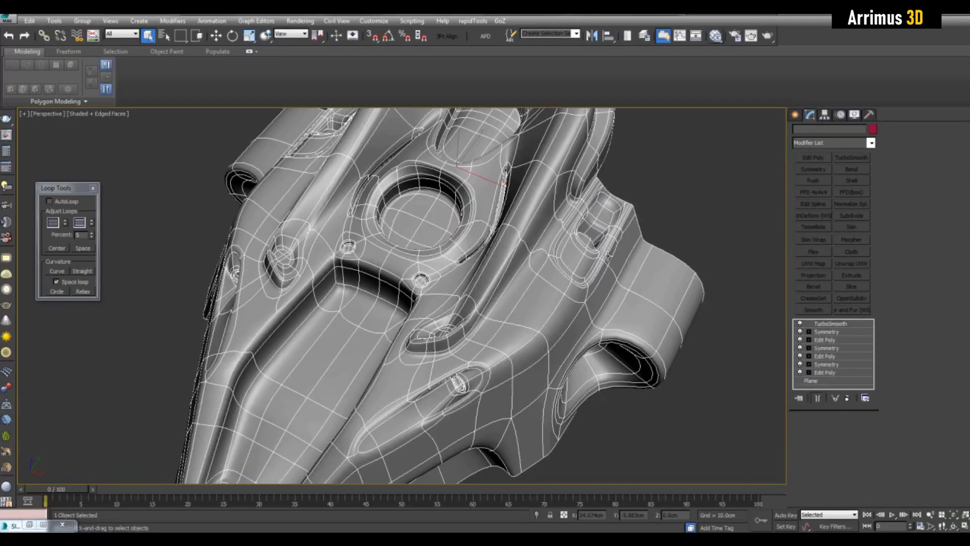
Disable TurboSmooth and every Symmetry and Edit Poly modifier below it to expose the base plane
click(800, 324)
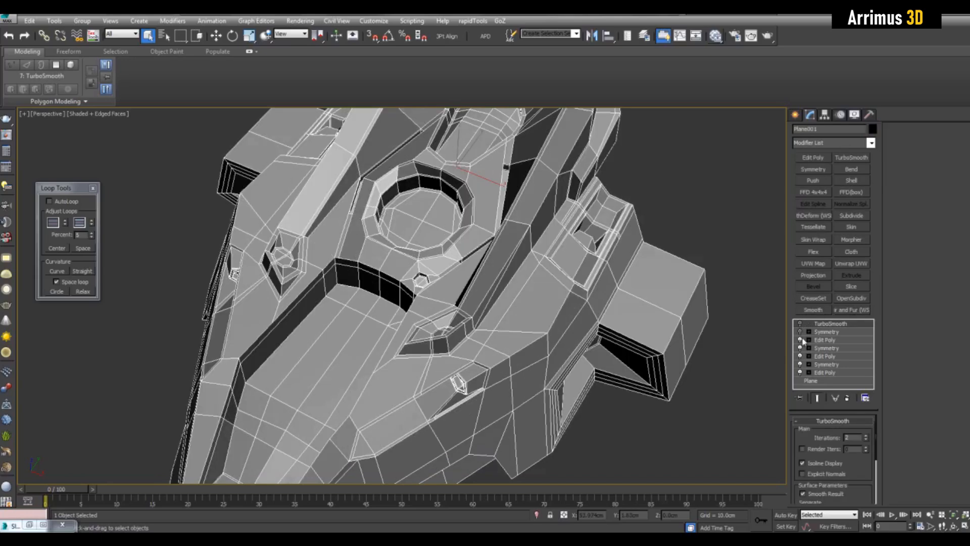
click(800, 340)
click(800, 348)
click(800, 356)
click(800, 364)
click(800, 372)
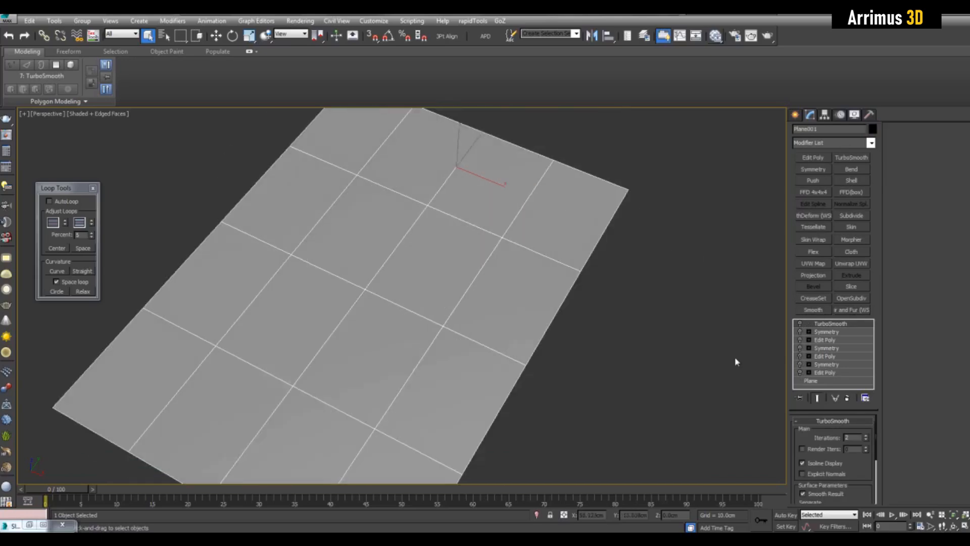
Re-enable the lowest Edit Poly modifier and the Symmetry modifier directly above it
scroll(689, 330, down, 4)
scroll(701, 327, up, 4)
alt+middle_drag(688, 330, 659, 282)
click(800, 372)
scroll(650, 325, down, 3)
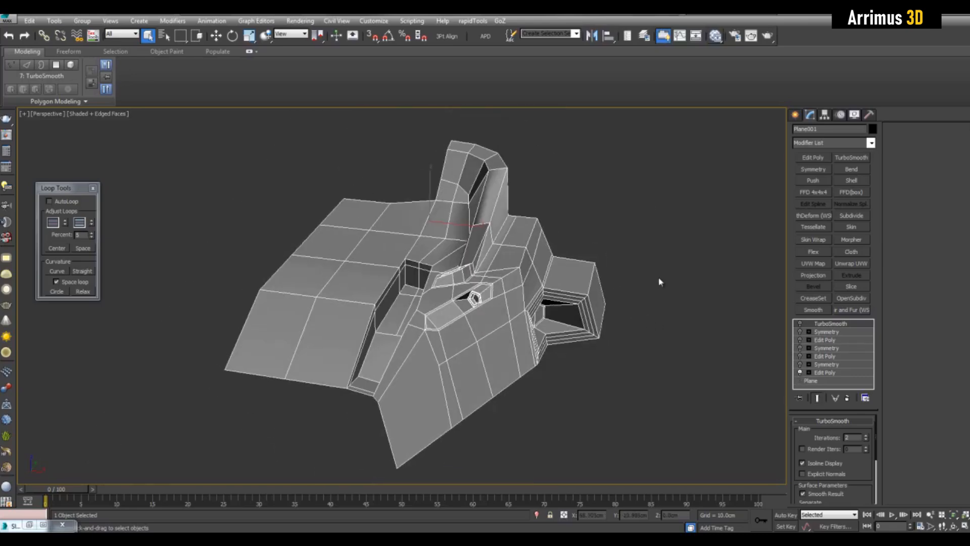
click(800, 373)
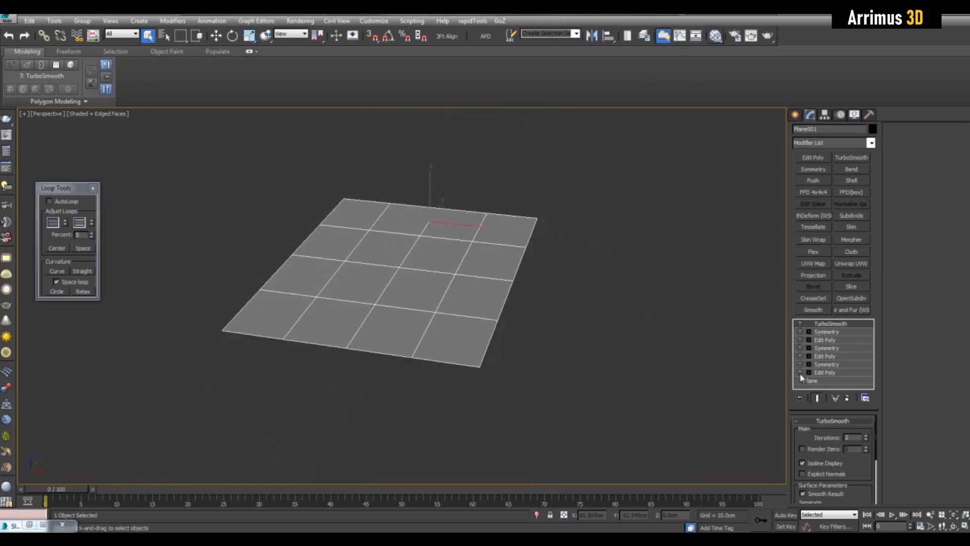
click(800, 372)
click(800, 364)
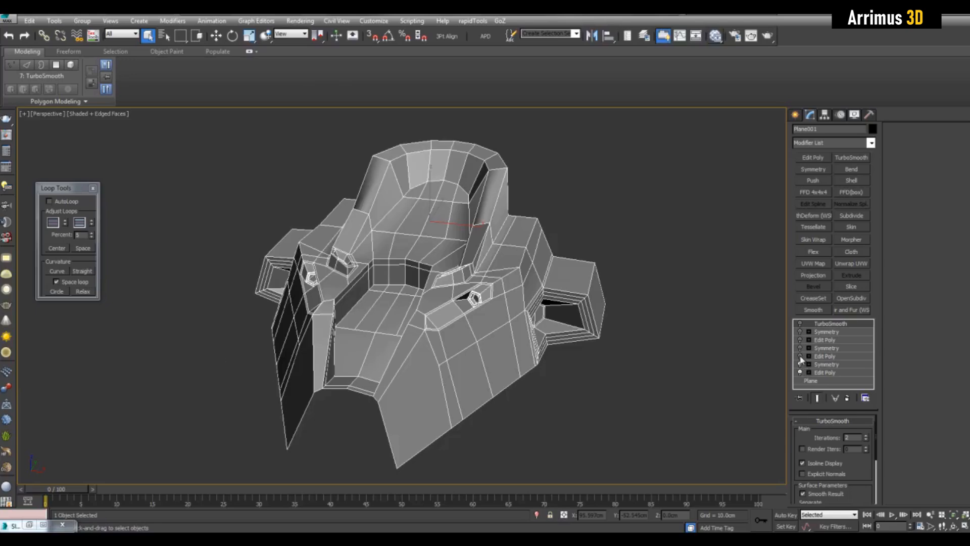
Turn on the middle Edit Poly modifier, toggling it to compare the mesh with and without its added detail
click(801, 357)
alt+middle_drag(659, 284, 629, 324)
scroll(640, 334, up, 3)
click(800, 356)
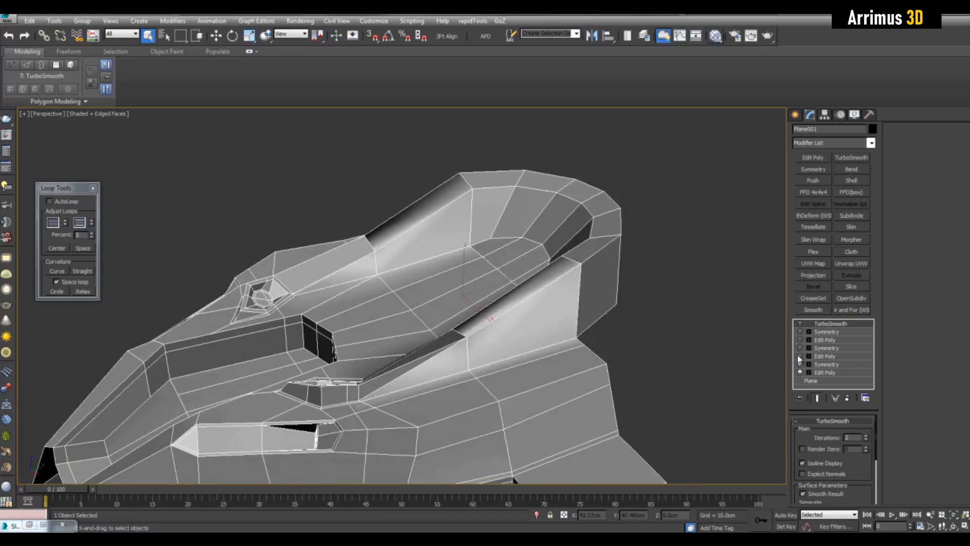
click(800, 357)
click(800, 357)
click(800, 357)
click(800, 357)
click(800, 356)
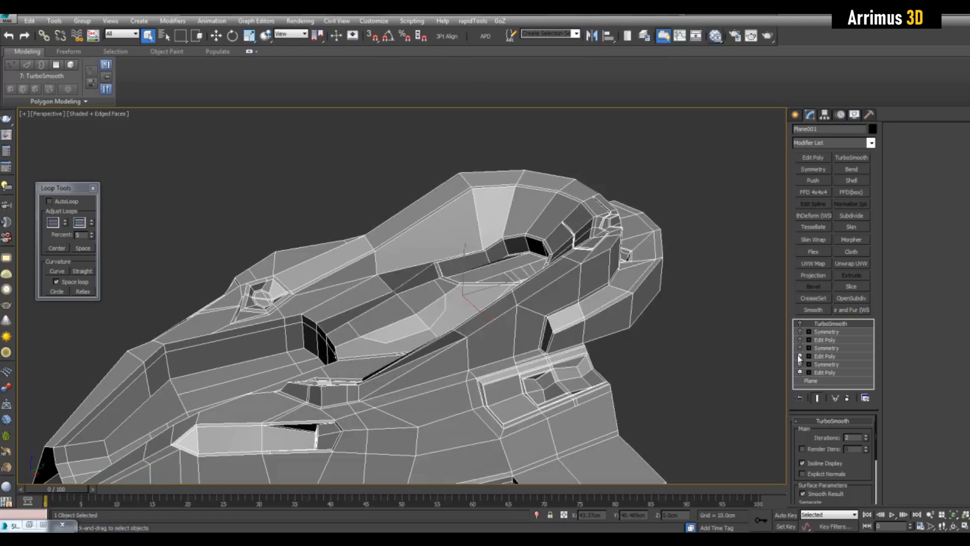
Enable TurboSmooth and examine the smoothed side slot with edged faces displayed
alt+middle_drag(527, 369, 555, 290)
scroll(494, 299, up, 4)
scroll(705, 327, down, 3)
key(F4)
click(800, 323)
alt+drag(554, 290, 566, 298)
scroll(566, 298, up, 3)
key(F4)
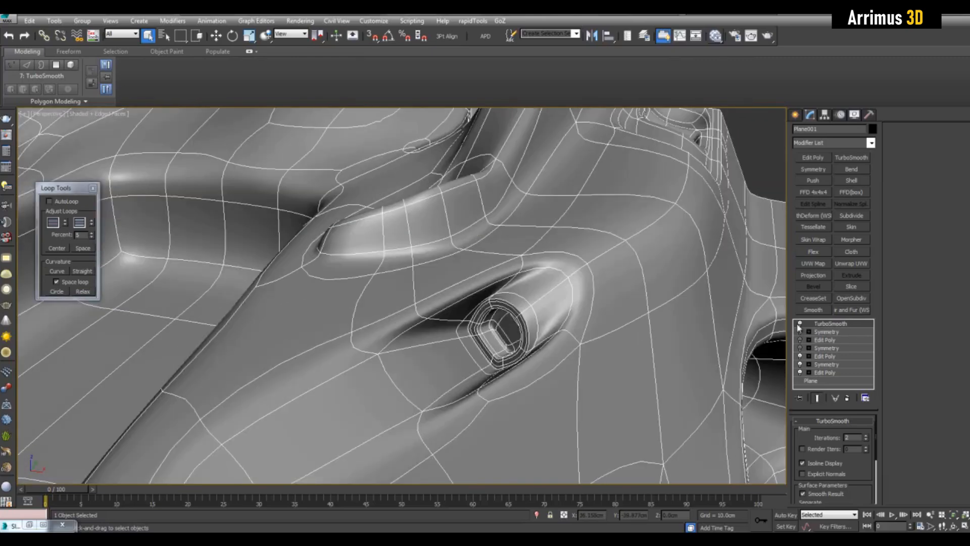
Re-enable the middle Symmetry and the upper Edit Poly modifiers, and display the smoothed hull with edged faces
scroll(676, 307, down, 5)
key(F4)
click(799, 348)
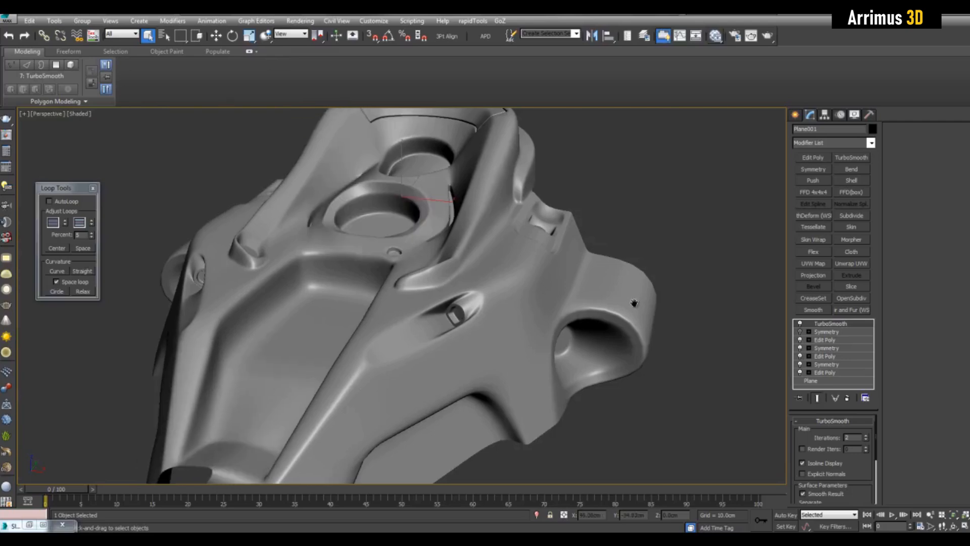
scroll(635, 320, down, 5)
scroll(635, 320, up, 4)
key(F4)
Select and re-enable the topmost Symmetry modifier, viewing the hull's unsmoothed mesh with edged faces
click(828, 332)
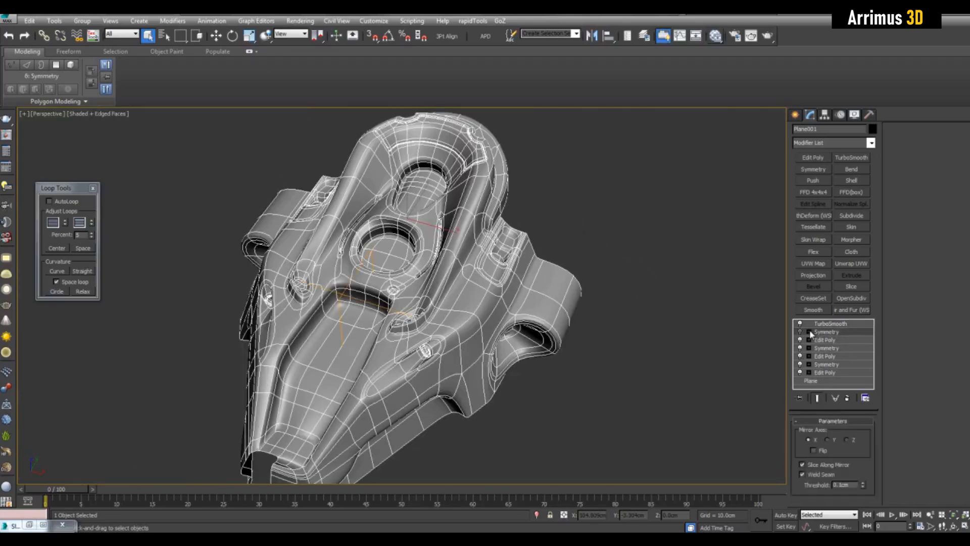
key(F4)
alt+middle_drag(498, 303, 650, 303)
key(F4)
key(F2)
alt+middle_drag(702, 273, 764, 221)
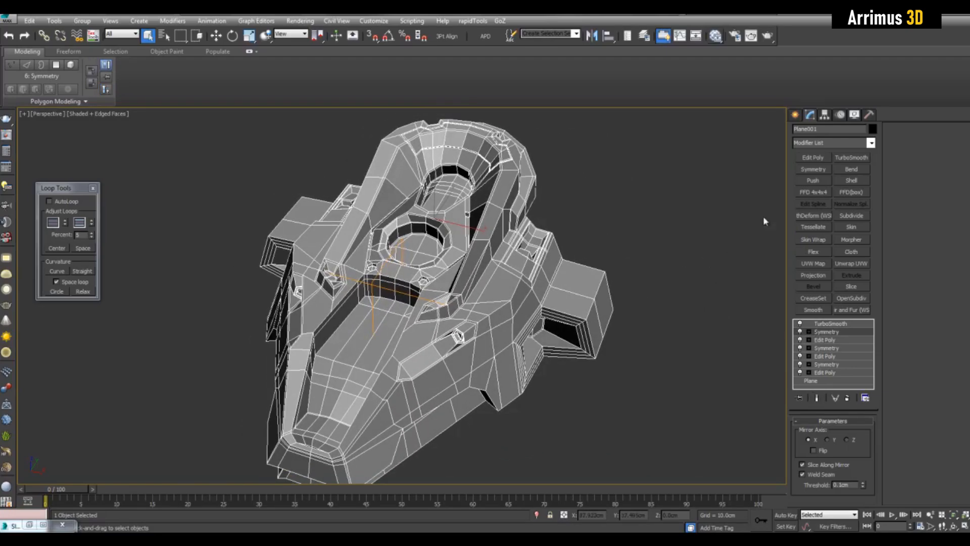
Add another Symmetry modifier below TurboSmooth with mirror axis Z, and show the smoothed shaded result
click(813, 170)
alt+middle_drag(637, 256, 867, 436)
click(849, 439)
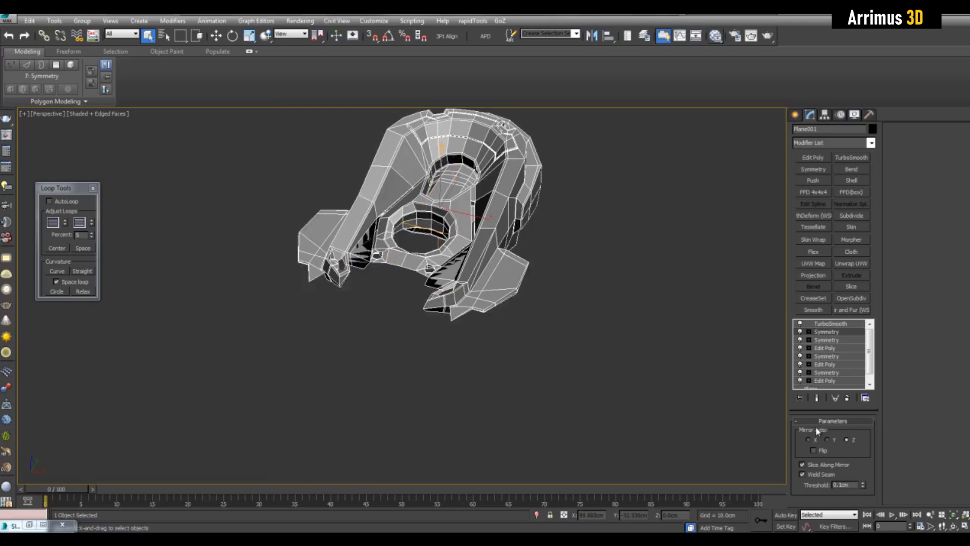
mouse_move(665, 386)
alt+middle_down()
mouse_move(672, 392)
mouse_move(658, 368)
alt+middle_up()
key(F4)
key(F2)
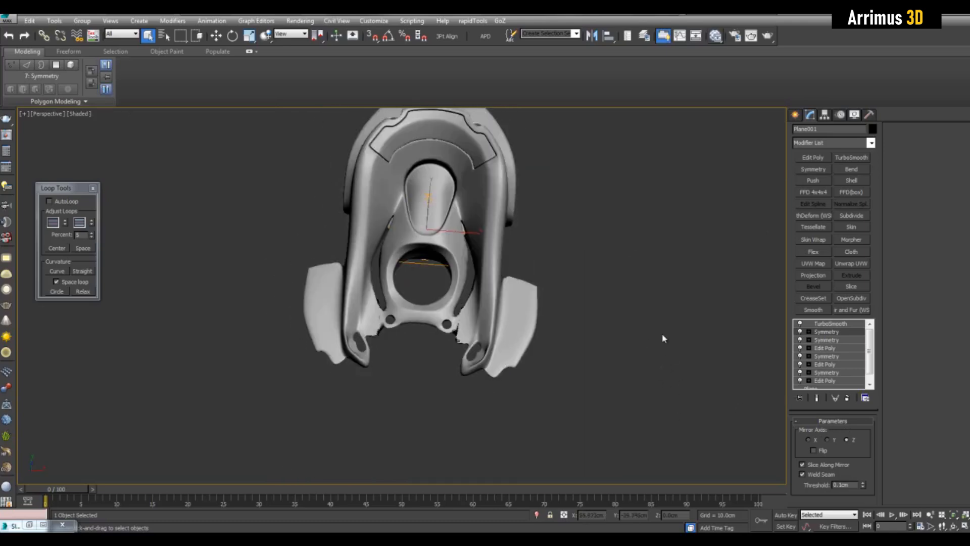
Toggle the new Z-axis Symmetry modifier off and on to compare the hull with and without it
scroll(650, 329, down, 2)
alt+middle_drag(650, 329, 638, 310)
scroll(637, 310, up, 4)
scroll(527, 303, down, 4)
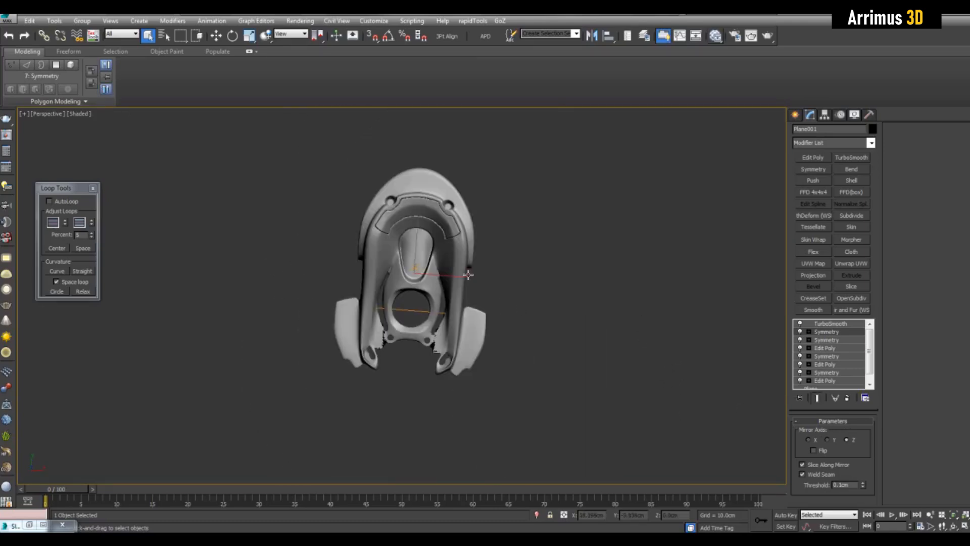
alt+middle_drag(436, 246, 364, 270)
scroll(339, 280, up, 3)
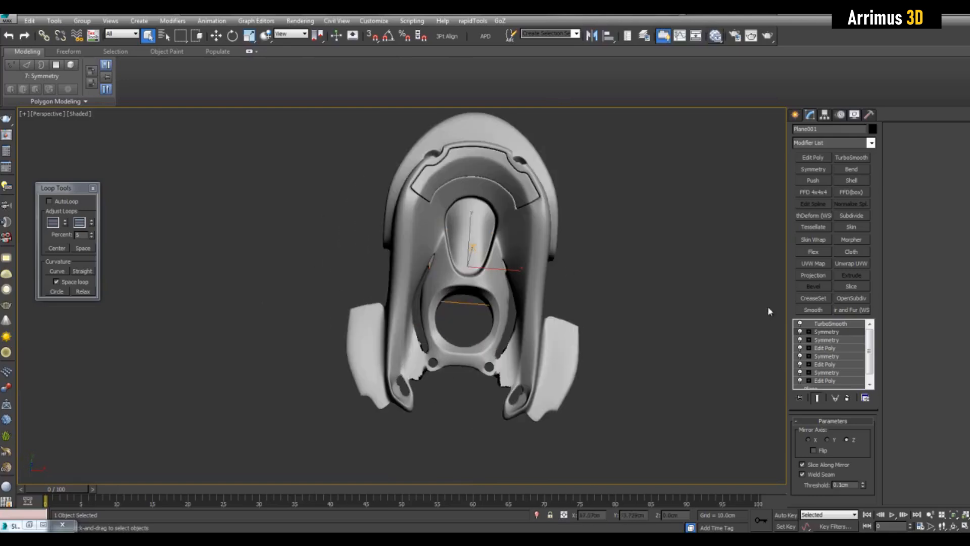
click(800, 332)
scroll(530, 234, down, 4)
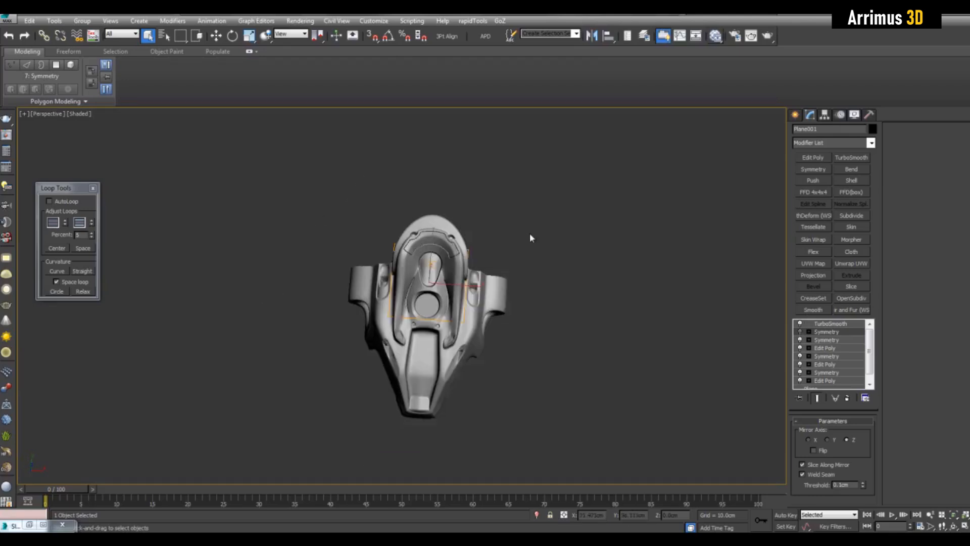
scroll(512, 233, up, 4)
scroll(512, 233, down, 4)
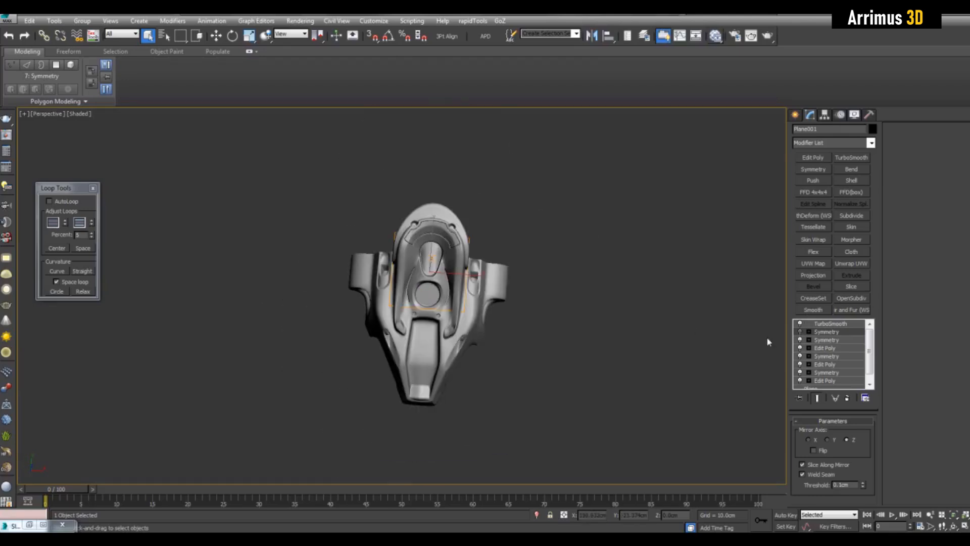
click(800, 332)
click(800, 332)
click(800, 332)
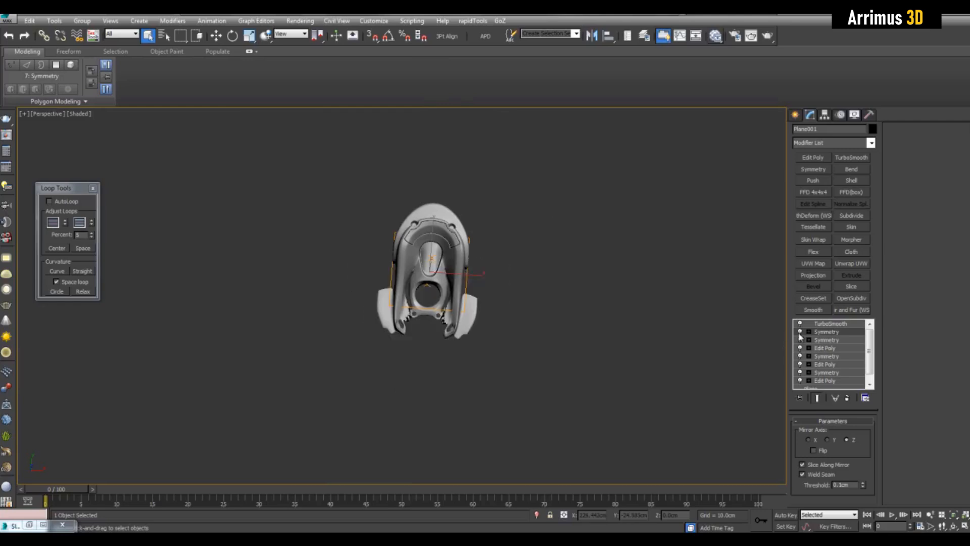
Display edged faces and select the Mirror sub-object of the Z-axis Symmetry modifier
scroll(627, 309, up, 4)
alt+middle_drag(621, 309, 485, 243)
scroll(486, 242, up, 3)
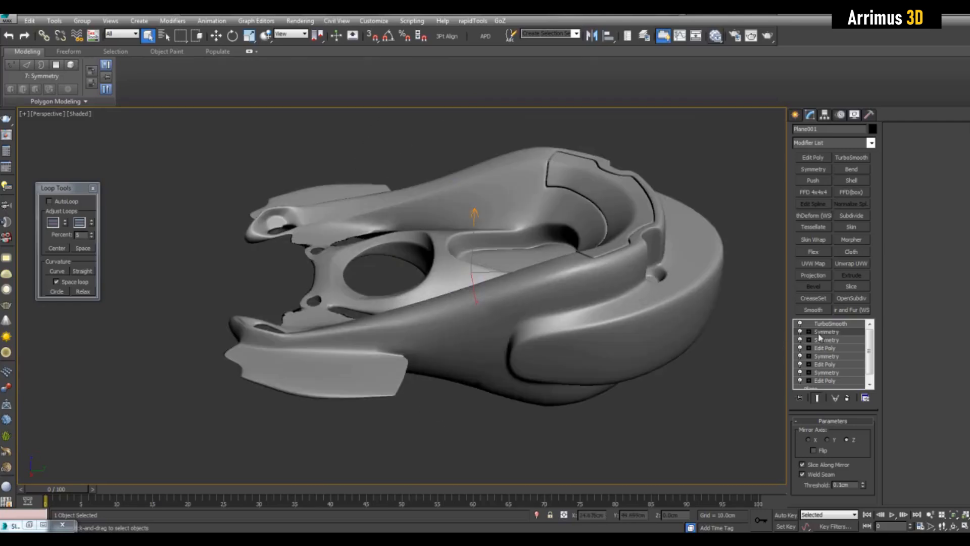
key(F4)
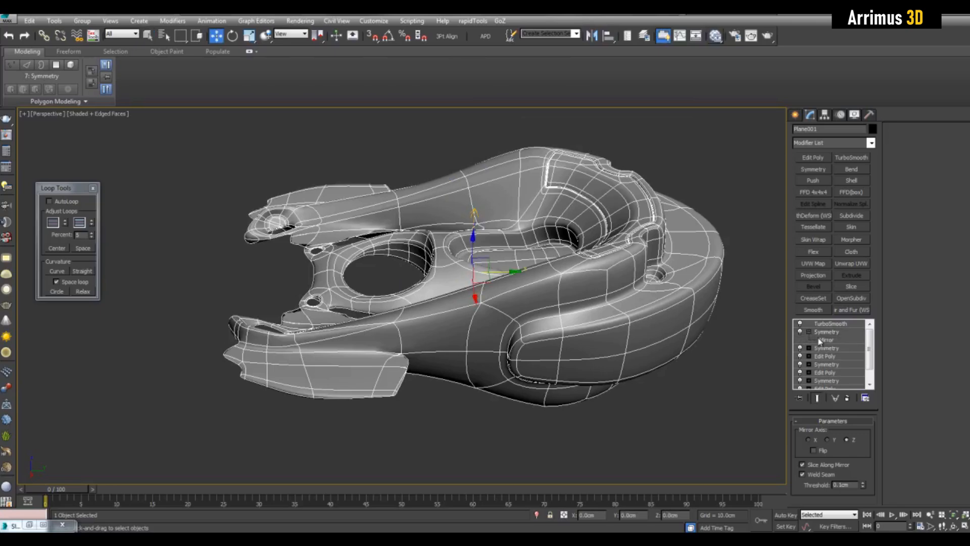
click(825, 339)
Try moving the Symmetry mirror plane along Z and undo the move
scroll(475, 233, down, 5)
scroll(475, 233, up, 5)
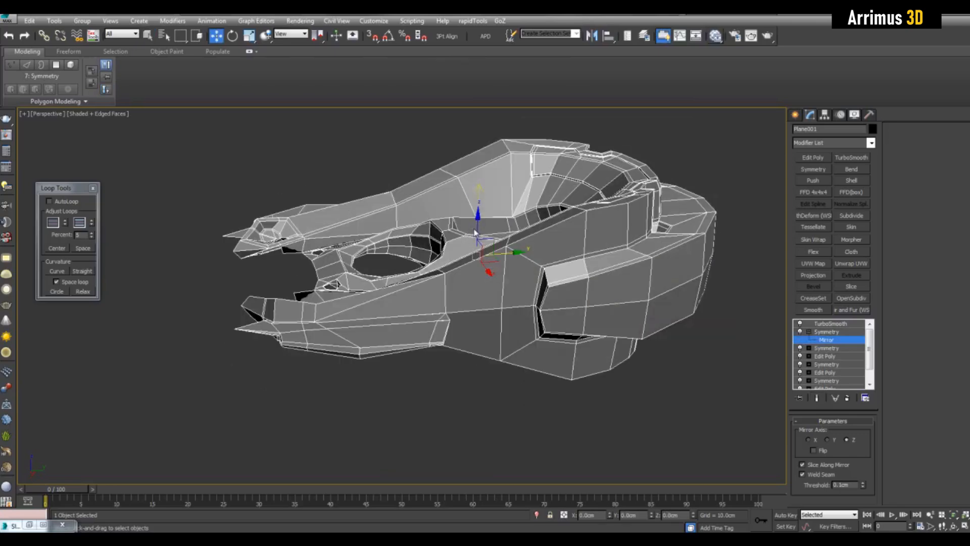
drag(475, 232, 501, 324)
scroll(598, 299, down, 5)
scroll(502, 303, up, 3)
key(ctrl+z)
Hide edged faces and lower the Symmetry mirror plane slightly to about -0.72 cm in Z
alt+middle_drag(502, 302, 475, 263)
key(F4)
key(shift+e)
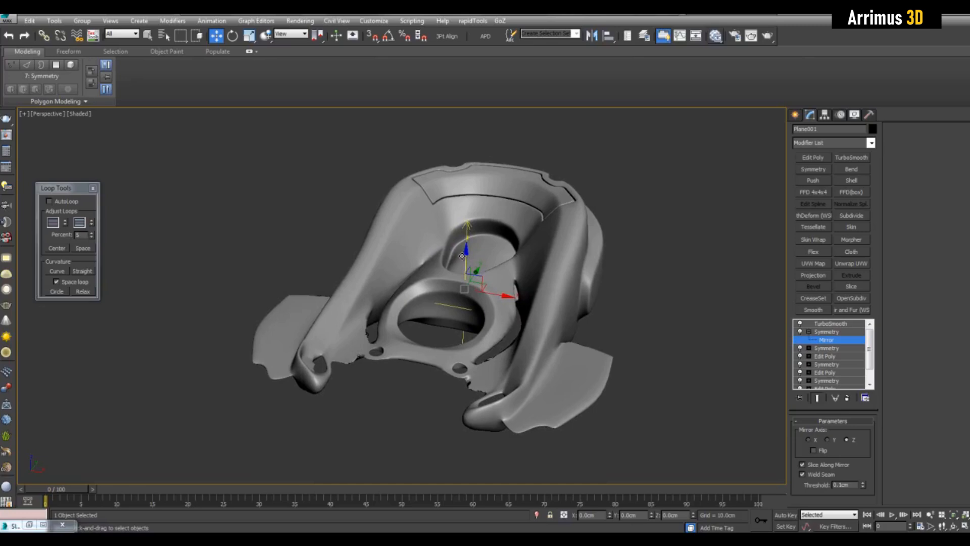
drag(462, 256, 462, 258)
scroll(520, 361, down, 5)
alt+middle_drag(495, 293, 468, 297)
scroll(474, 328, up, 5)
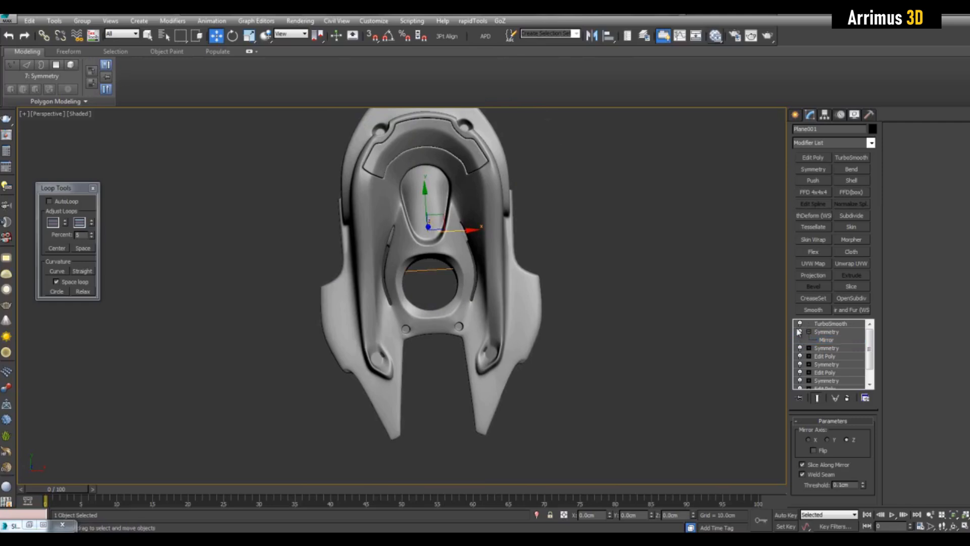
Compare the hull with the Z-axis Symmetry modifier switched off and on
click(800, 332)
click(801, 332)
click(800, 332)
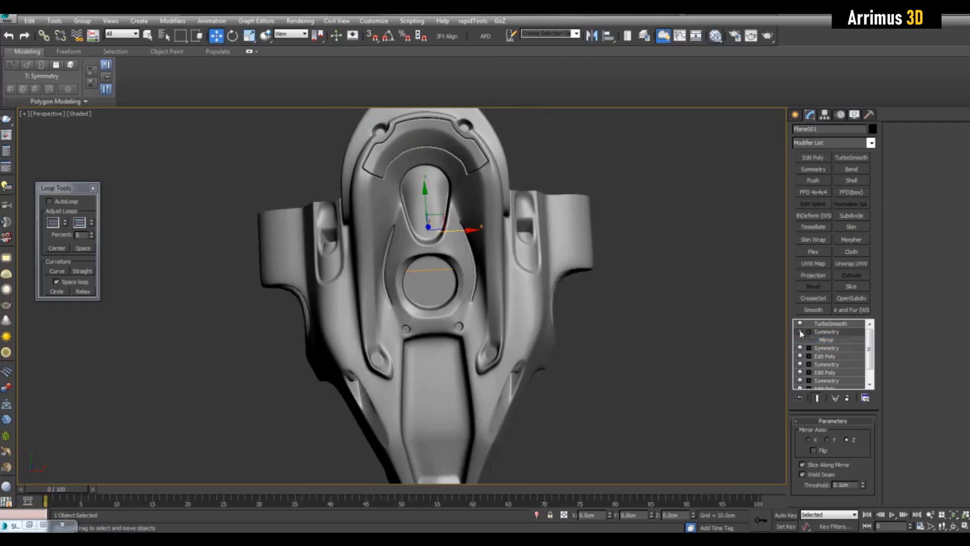
click(800, 332)
Lower the Symmetry mirror plane to about -3.38 cm in Z and inspect the hull's cut sides
middle_drag(639, 292, 650, 376)
key(1)
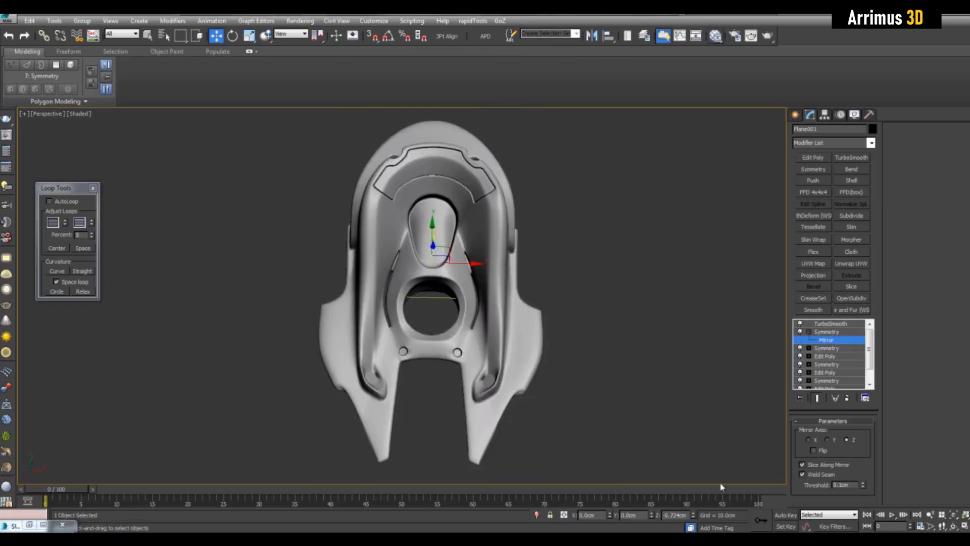
drag(693, 517, 698, 526)
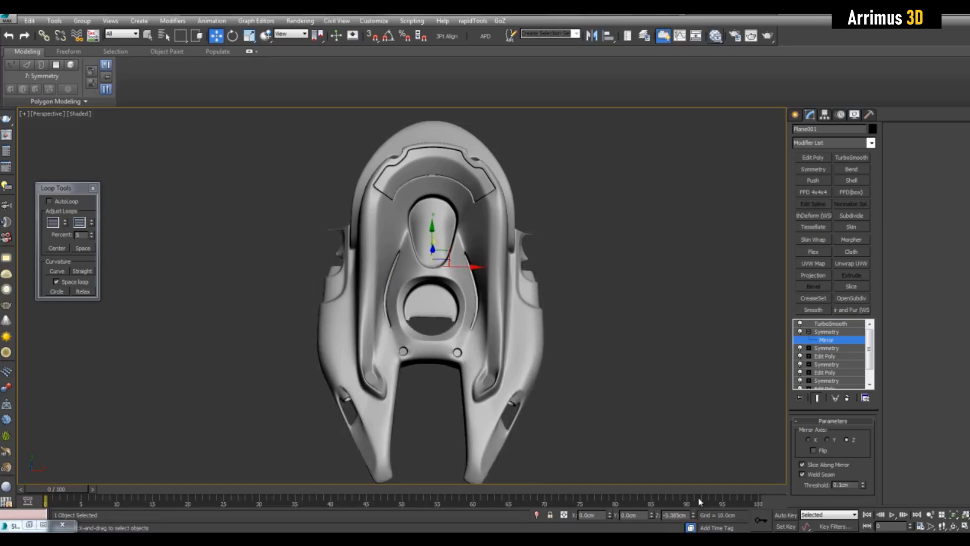
alt+middle_drag(639, 427, 522, 215)
scroll(454, 213, up, 5)
middle_drag(509, 286, 573, 312)
scroll(551, 335, down, 5)
scroll(526, 303, down, 3)
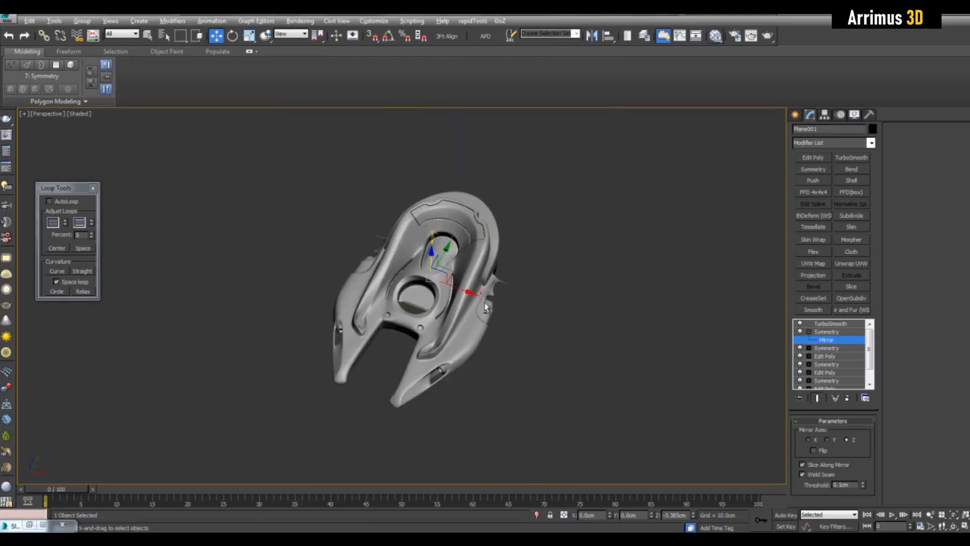
Lower the mirror plane further along Z so the hull's side pockets are included whole, and exit Mirror editing
alt+middle_drag(485, 307, 484, 286)
scroll(480, 282, up, 3)
middle_drag(454, 231, 451, 252)
mouse_move(440, 253)
mouse_down()
mouse_move(449, 279)
mouse_move(451, 267)
mouse_up()
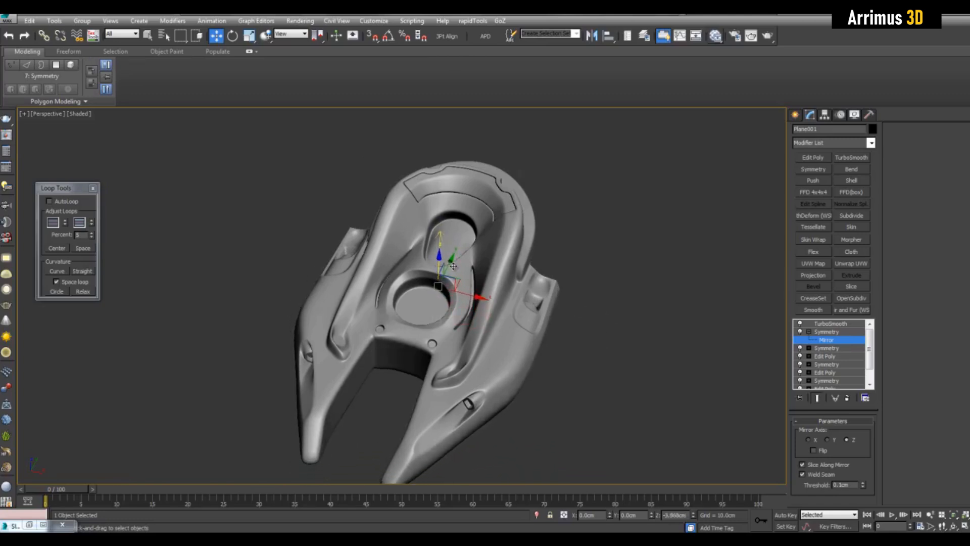
alt+middle_drag(453, 267, 506, 266)
scroll(507, 266, down, 5)
key(1)
Clone the hull as a single Copy placed beside the original along negative X
scroll(450, 278, up, 3)
middle_drag(450, 278, 489, 306)
middle_drag(489, 306, 515, 299)
mouse_move(518, 302)
shift+mouse_down()
mouse_move(364, 281)
mouse_move(379, 282)
shift+mouse_up()
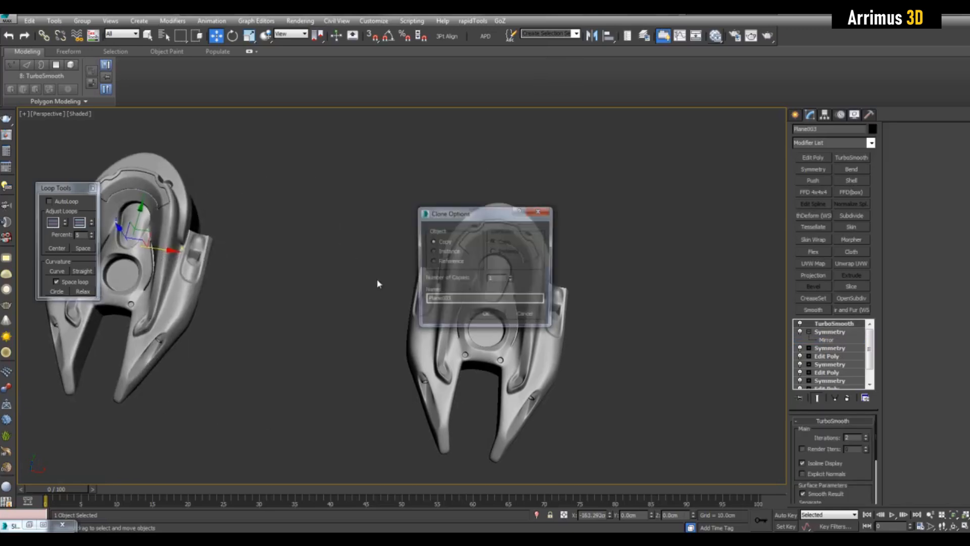
click(493, 318)
Select the original hull and raise its Z-axis Symmetry mirror plane to make the mirrored body thinner
middle_drag(499, 323, 499, 328)
key(q)
click(499, 328)
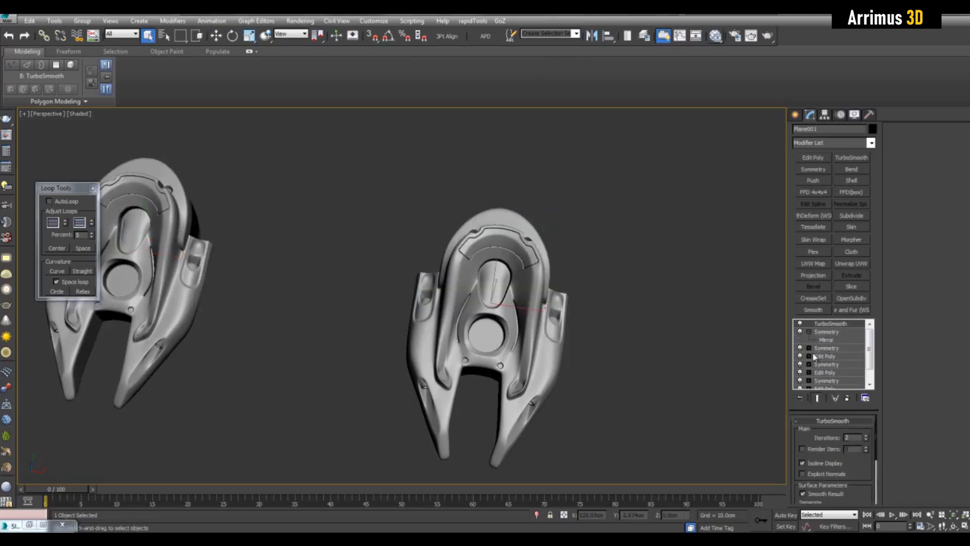
click(832, 342)
alt+middle_drag(564, 345, 481, 278)
scroll(462, 273, up, 3)
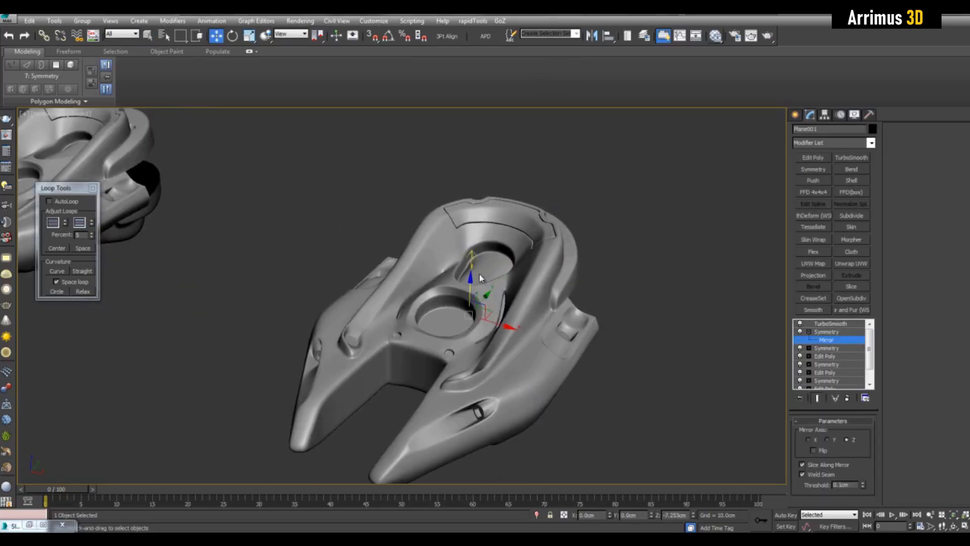
drag(468, 286, 470, 273)
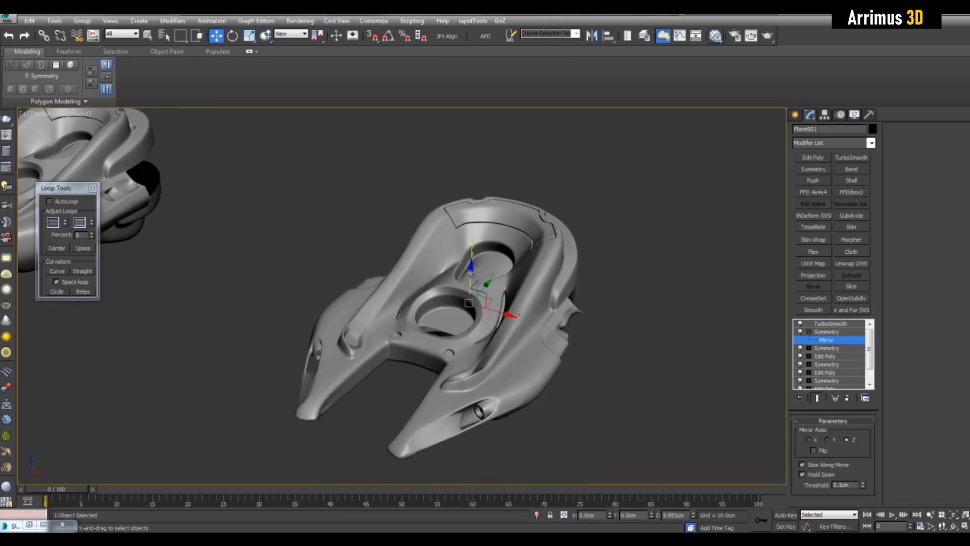
key(1)
Examine the thinner hull's side pocket, tube opening and outer edges up close from several angles
middle_drag(611, 404, 549, 297)
scroll(539, 297, up, 7)
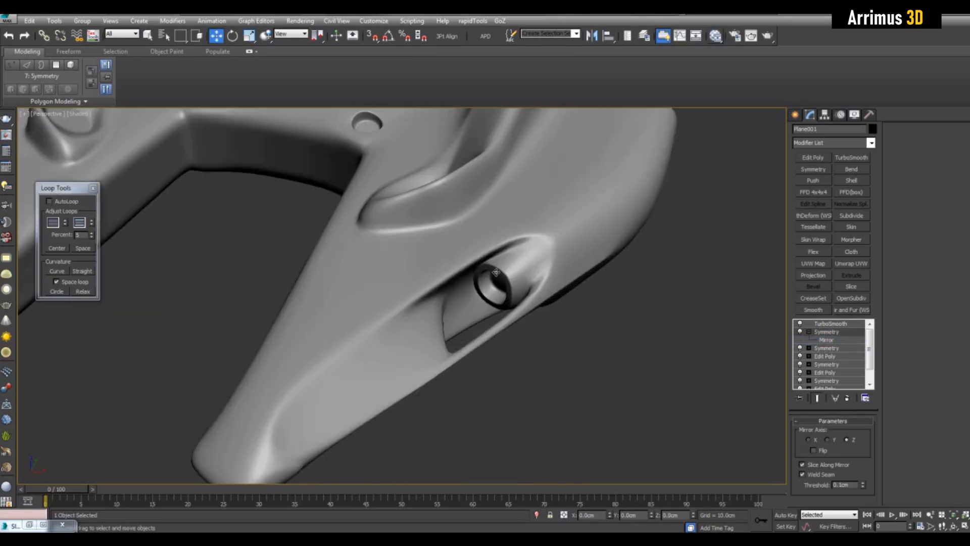
alt+middle_drag(484, 298, 550, 313)
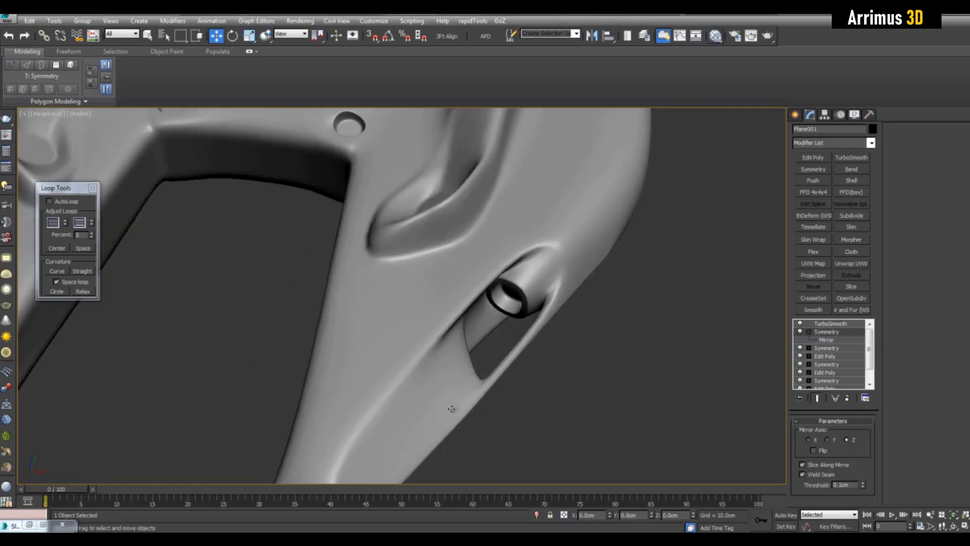
scroll(512, 335, down, 5)
alt+middle_drag(451, 409, 462, 374)
scroll(510, 361, up, 5)
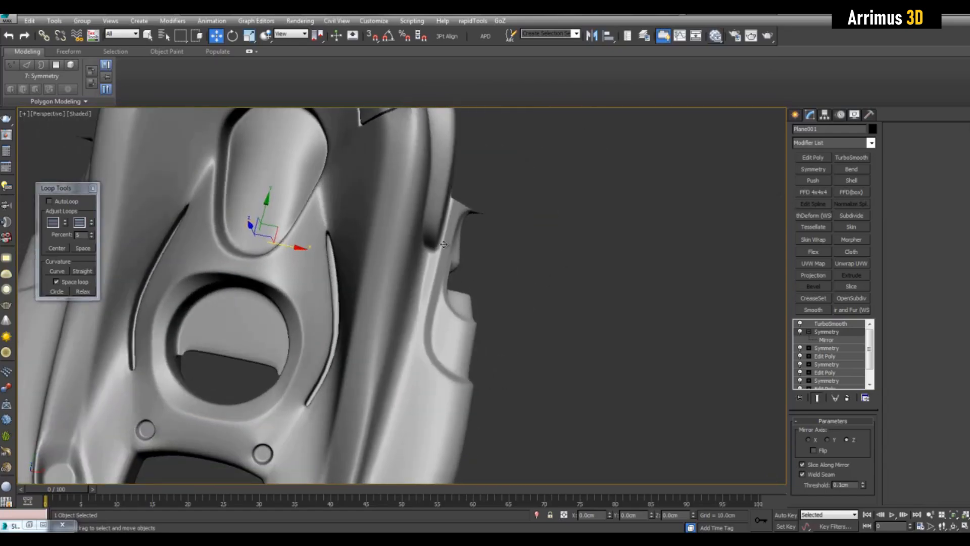
alt+middle_drag(543, 312, 514, 318)
Clone the thinner hull as a single Copy placed beside the original along positive X
scroll(514, 318, down, 6)
middle_drag(405, 318, 471, 288)
scroll(466, 285, down, 2)
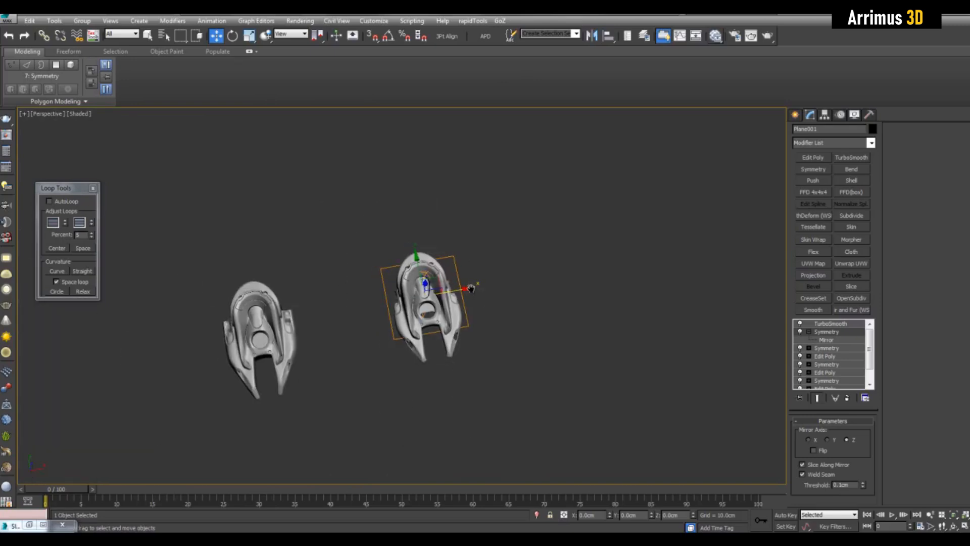
shift+drag(471, 288, 594, 265)
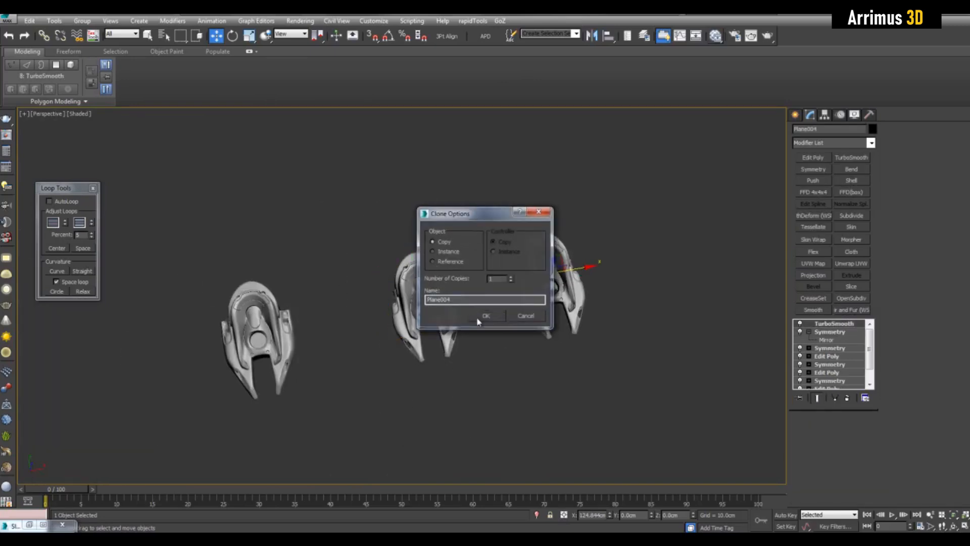
click(485, 316)
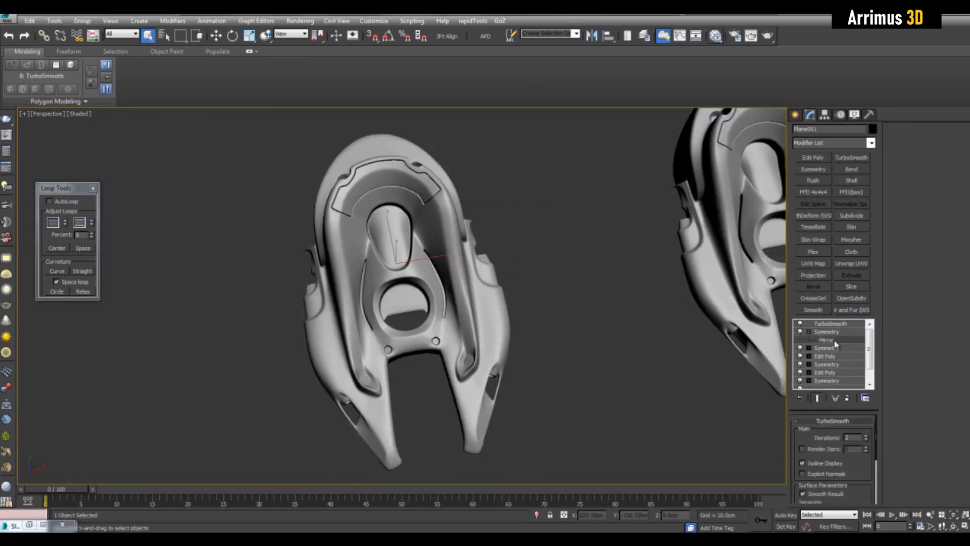
Reposition the original hull's Z-axis Symmetry mirror plane to about -0.68 cm in Z, flattening the side wings
click(835, 341)
key(w)
alt+middle_drag(516, 314, 494, 275)
scroll(494, 275, up, 2)
drag(426, 243, 429, 234)
mouse_move(432, 235)
alt+middle_down()
mouse_move(440, 288)
mouse_move(429, 236)
alt+middle_up()
drag(424, 234, 425, 235)
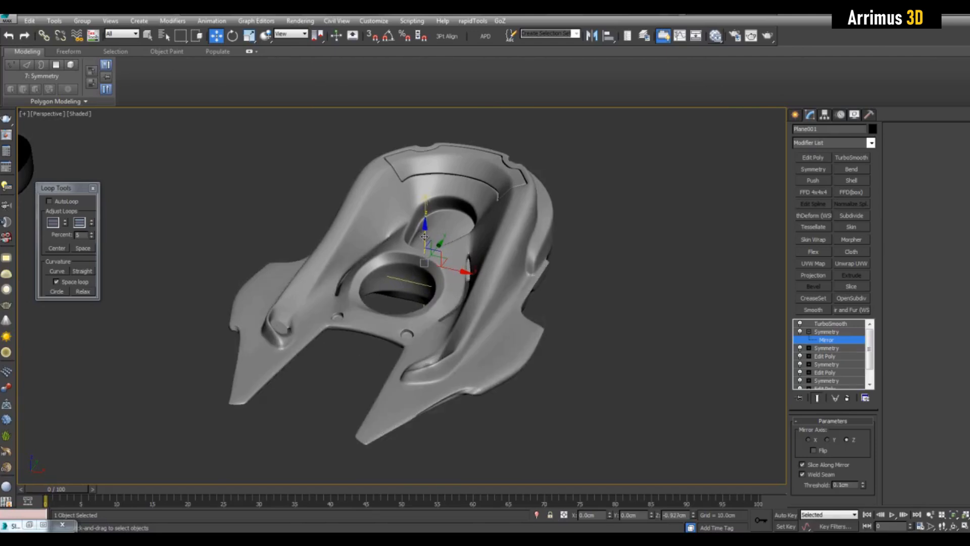
drag(425, 236, 425, 236)
Examine the flattened hull from above, alongside the other variants and up close around its wings
alt+middle_drag(425, 235, 467, 326)
scroll(468, 327, down, 8)
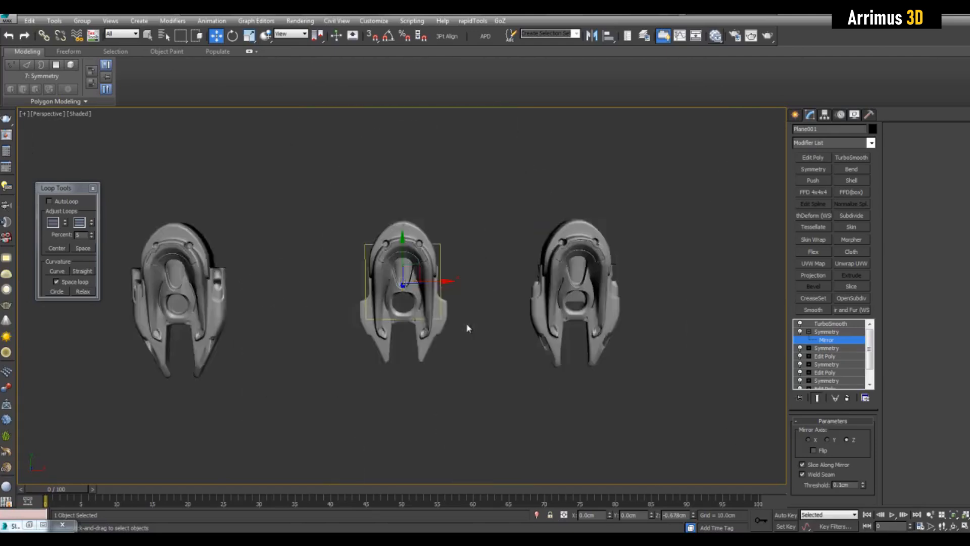
scroll(453, 259, up, 4)
middle_drag(452, 264, 465, 216)
scroll(511, 219, up, 5)
middle_drag(527, 177, 524, 239)
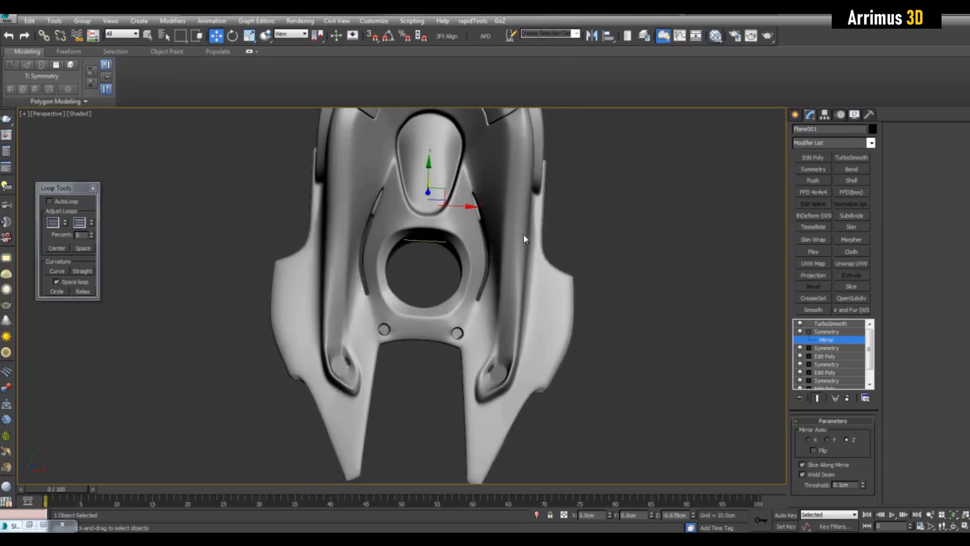
middle_drag(550, 351, 529, 318)
Clone the flattened hull as a single Copy placed beyond the other copy along positive X
scroll(526, 317, down, 9)
key(1)
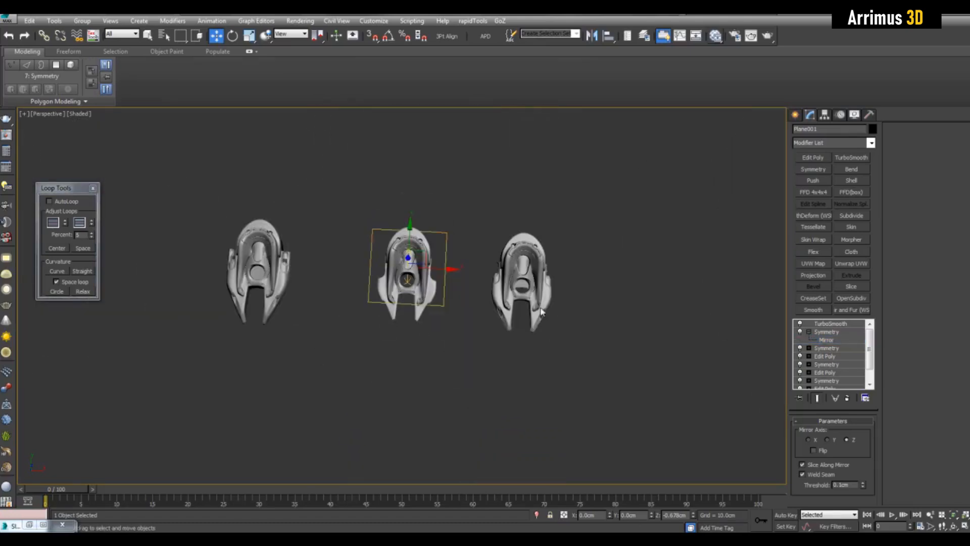
middle_drag(440, 269, 433, 271)
shift+drag(432, 270, 617, 278)
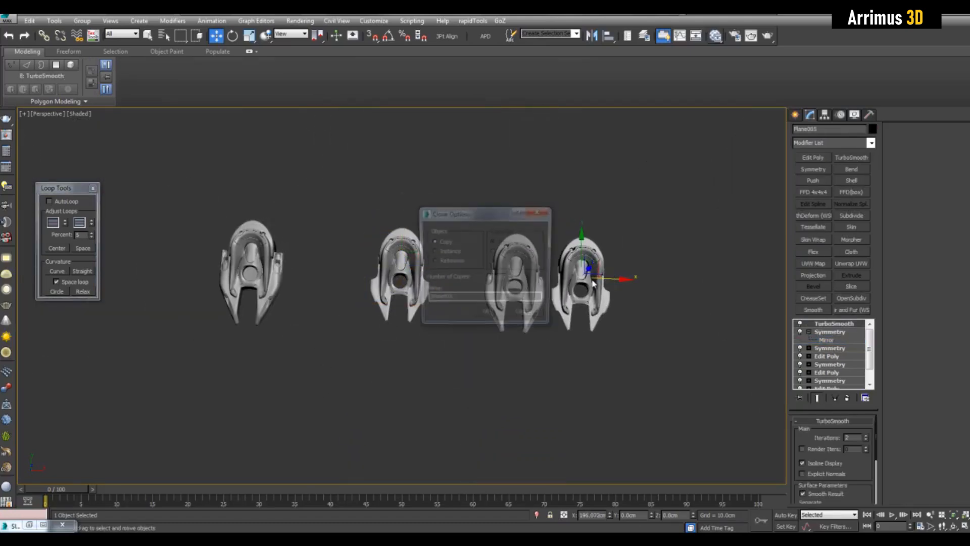
click(497, 319)
Try raising the original hull's Symmetry mirror plane until the rear prongs are cut away
scroll(431, 263, up, 5)
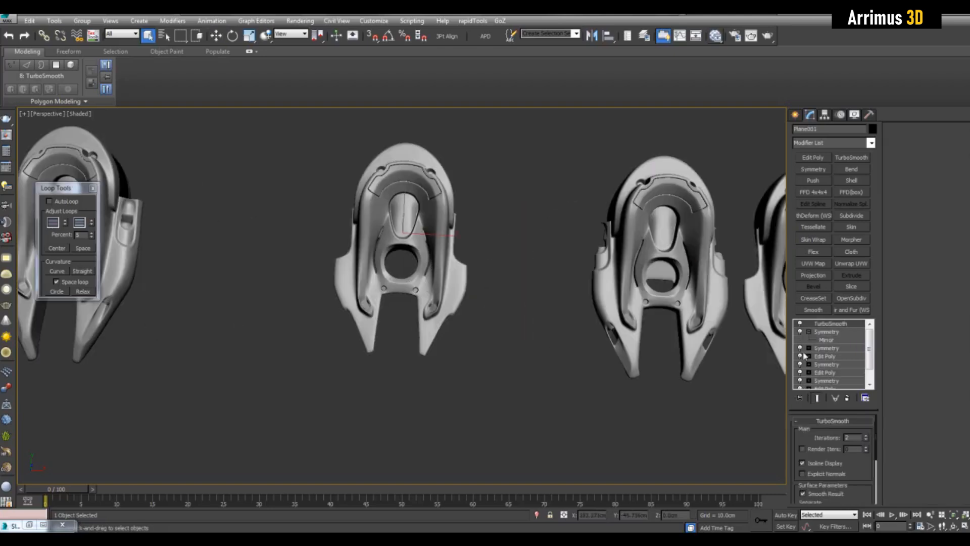
click(827, 342)
scroll(542, 301, up, 5)
alt+middle_drag(541, 302, 477, 212)
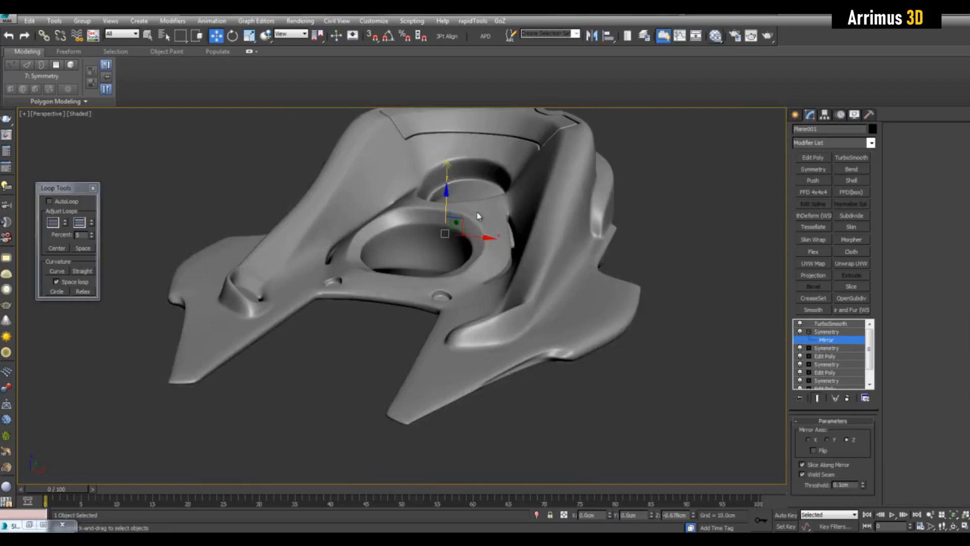
drag(446, 210, 450, 207)
alt+middle_drag(449, 205, 472, 292)
scroll(472, 293, down, 3)
Delete the original hull's uppermost Symmetry modifier and apply a new Symmetry with the Z mirror axis
right_click(827, 337)
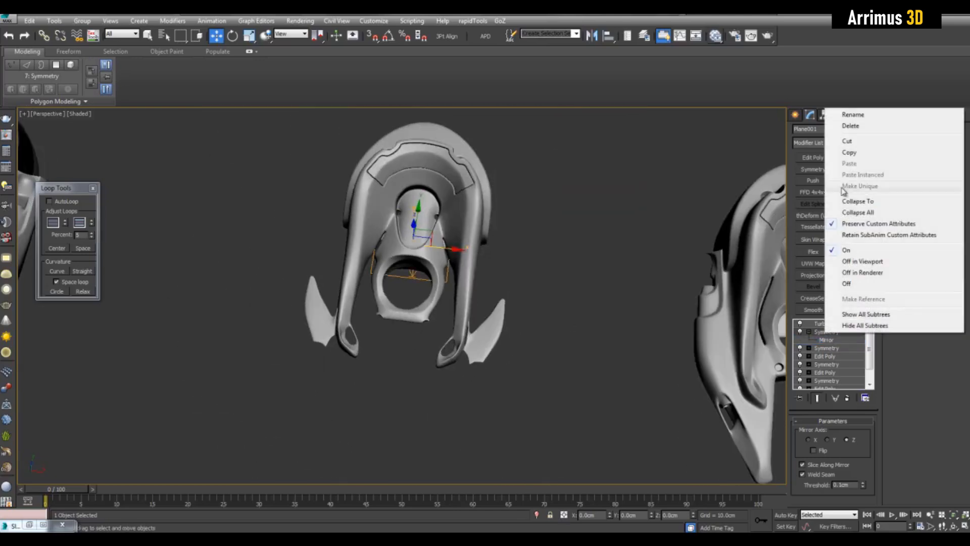
click(852, 125)
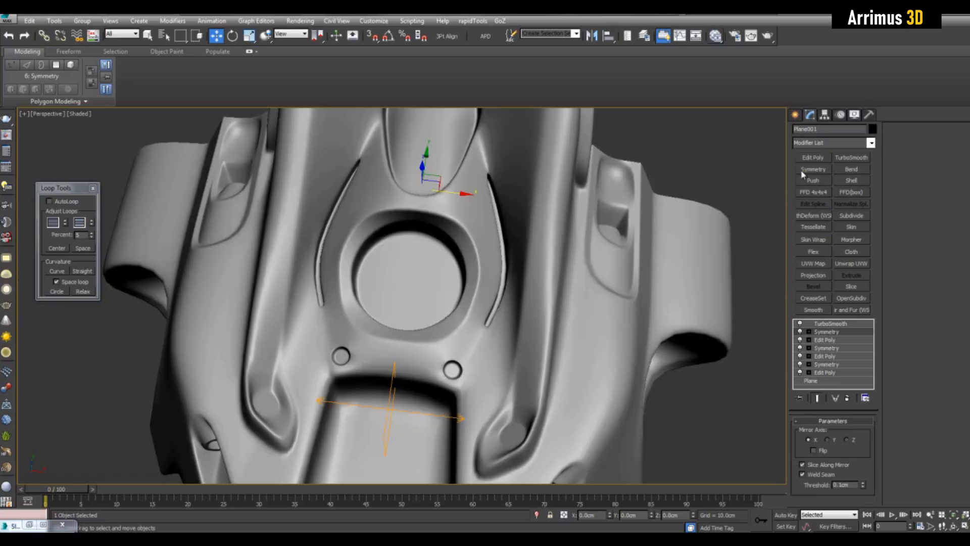
click(810, 170)
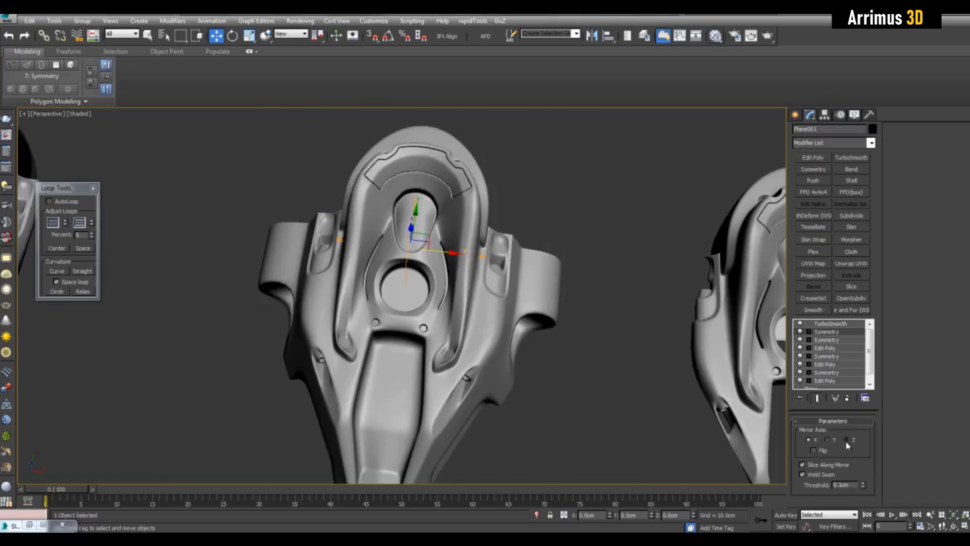
click(847, 440)
Clone the newly mirrored hull as a single Copy placed at the far positive X end of the row
scroll(451, 297, down, 8)
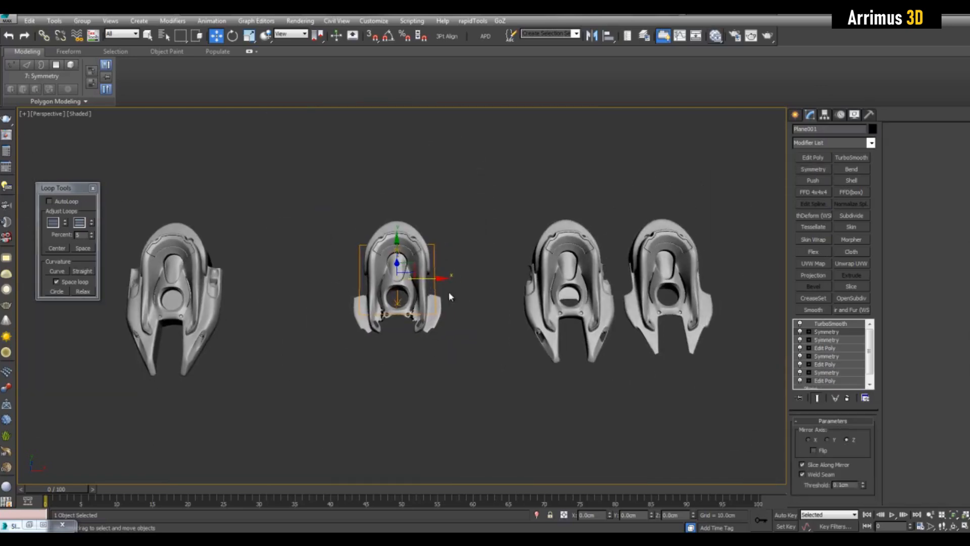
scroll(419, 281, down, 4)
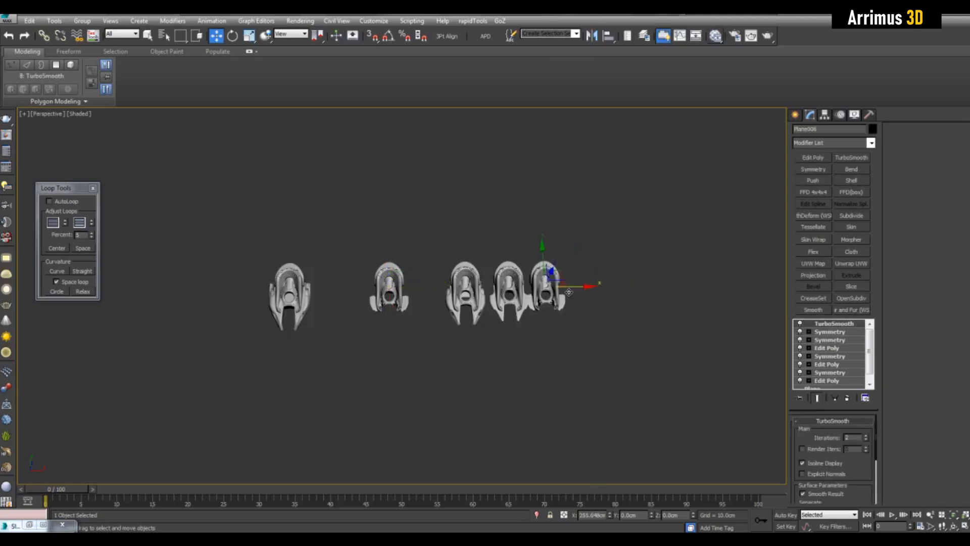
shift+drag(569, 292, 570, 292)
click(484, 318)
scroll(559, 304, up, 4)
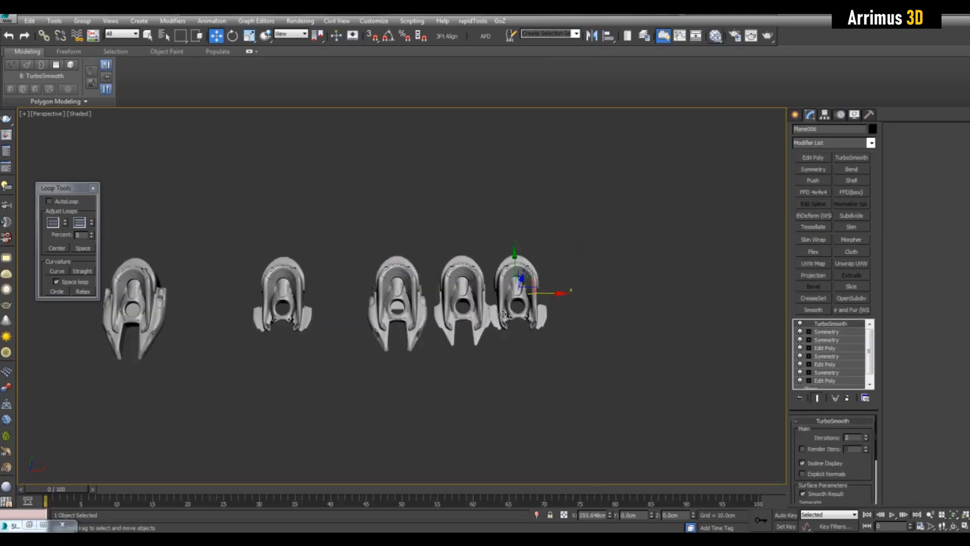
Show edged faces on the newest copy, turn off its TurboSmooth and add an Edit Poly modifier beneath it
key(q)
click(551, 289)
middle_drag(550, 288, 523, 277)
scroll(530, 286, up, 4)
middle_drag(611, 304, 349, 212)
scroll(481, 238, up, 5)
key(F4)
click(603, 277)
key(z)
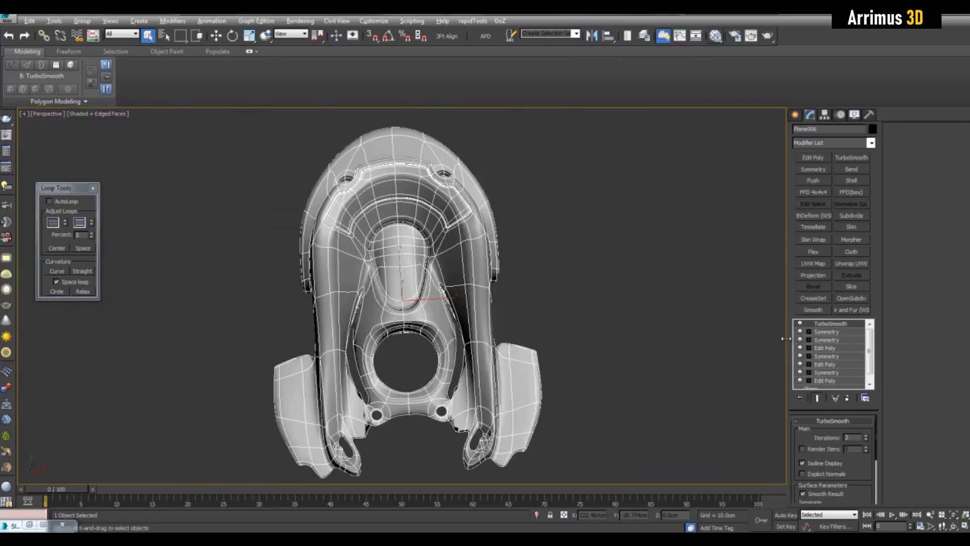
click(800, 324)
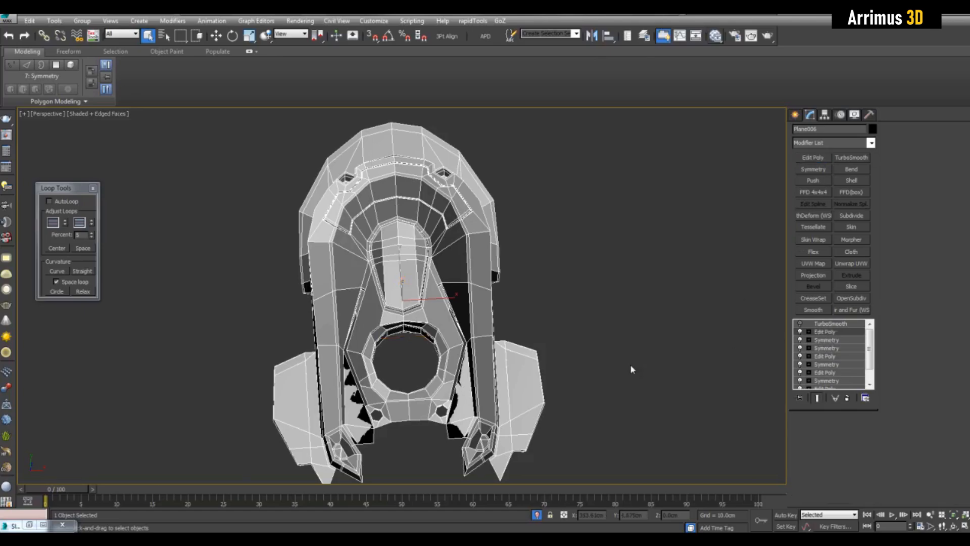
Examine the open gaps around the small hole and rear notch, switching see-through display on and off
scroll(608, 274, up, 4)
mouse_move(631, 365)
middle_down()
mouse_move(609, 274)
mouse_move(614, 209)
mouse_move(635, 204)
mouse_move(489, 241)
mouse_move(494, 256)
mouse_move(539, 251)
mouse_move(516, 244)
mouse_move(487, 297)
middle_up()
key(alt+x)
scroll(635, 205, up, 3)
key(alt+x)
key(alt+x)
key(alt+x)
key(alt+x)
key(alt+x)
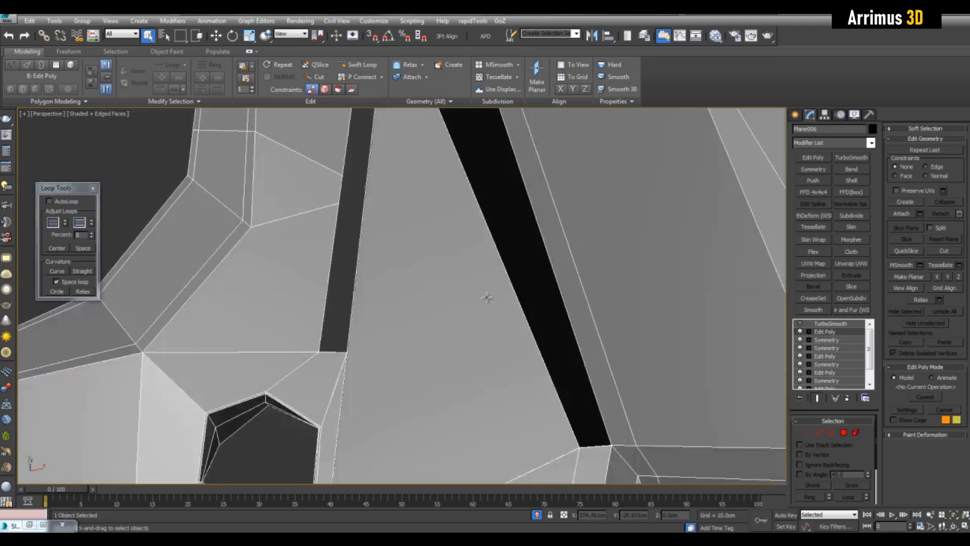
scroll(509, 271, down, 5)
scroll(445, 362, up, 5)
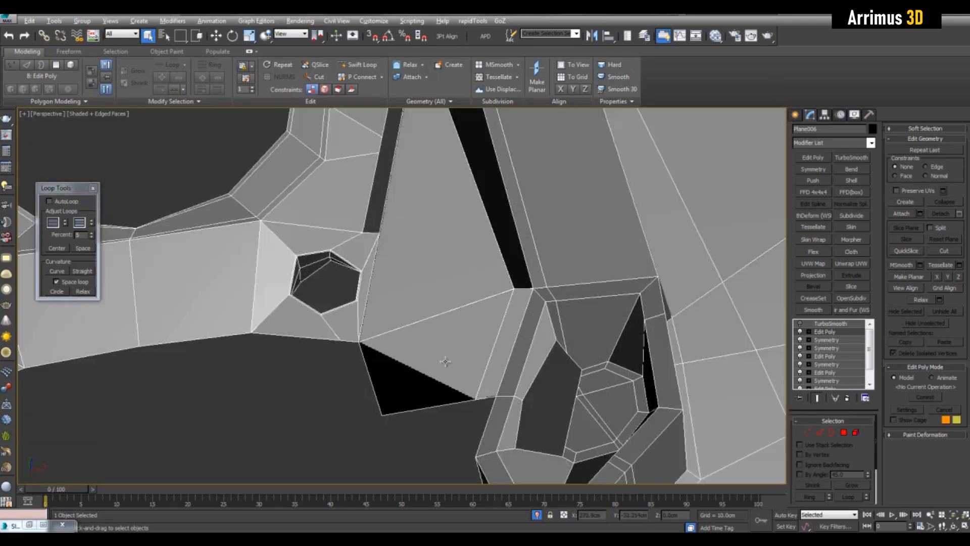
middle_drag(445, 361, 474, 325)
Inspect the corner vertex of the triangular gap up close and compare both sides of the rear notch
key(1)
drag(386, 360, 458, 413)
key(z)
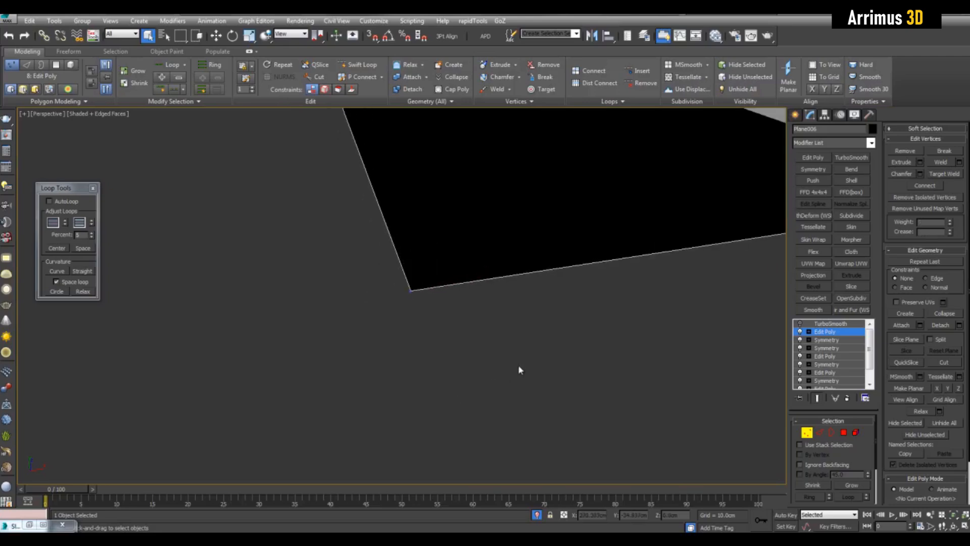
scroll(465, 318, down, 5)
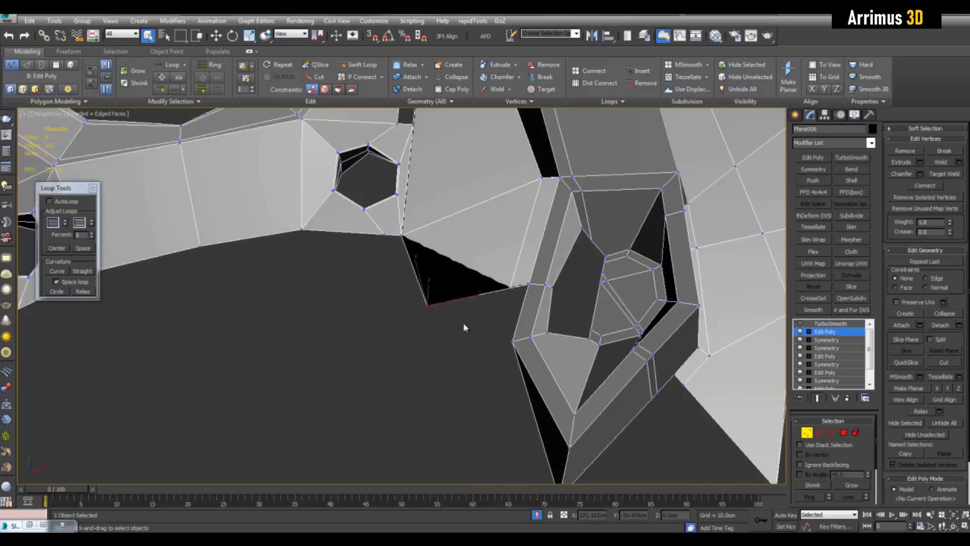
middle_drag(464, 327, 558, 354)
alt+middle_drag(559, 354, 696, 330)
click(557, 368)
scroll(556, 369, down, 3)
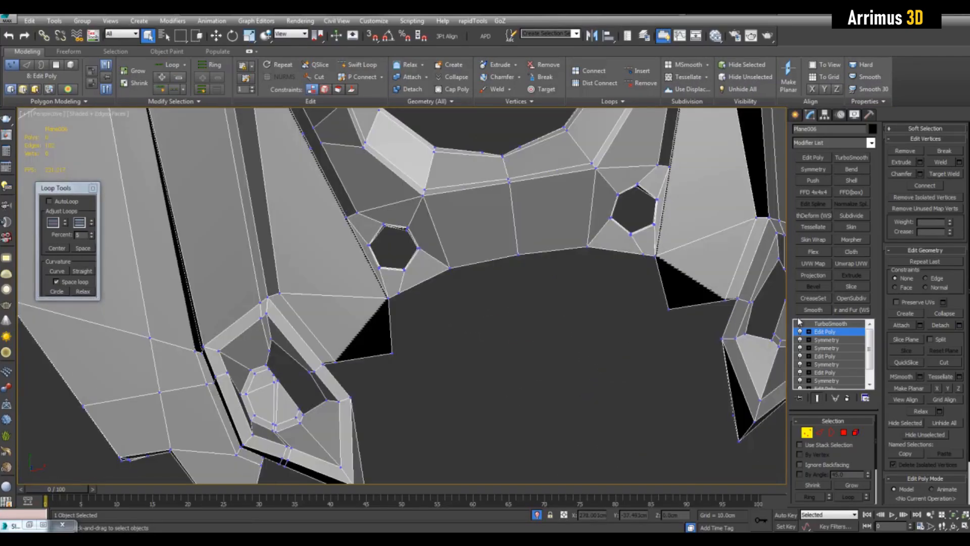
Leave vertex editing, turn TurboSmooth back on and compare the smoothed hull with and without edged faces
key(1)
click(800, 324)
mouse_move(663, 290)
middle_down()
mouse_move(523, 313)
mouse_move(585, 278)
mouse_move(584, 304)
mouse_move(571, 289)
mouse_move(557, 293)
mouse_move(581, 261)
mouse_move(578, 284)
middle_up()
key(F4)
scroll(522, 315, down, 3)
scroll(571, 289, up, 3)
key(grave)
key(F4)
key(F4)
key(F4)
Select the open border edges running along the rear notch and the triangular gap beside the small hole
scroll(556, 292, up, 3)
key(alt+x)
scroll(576, 273, down, 3)
scroll(579, 284, up, 2)
key(2)
key(alt+x)
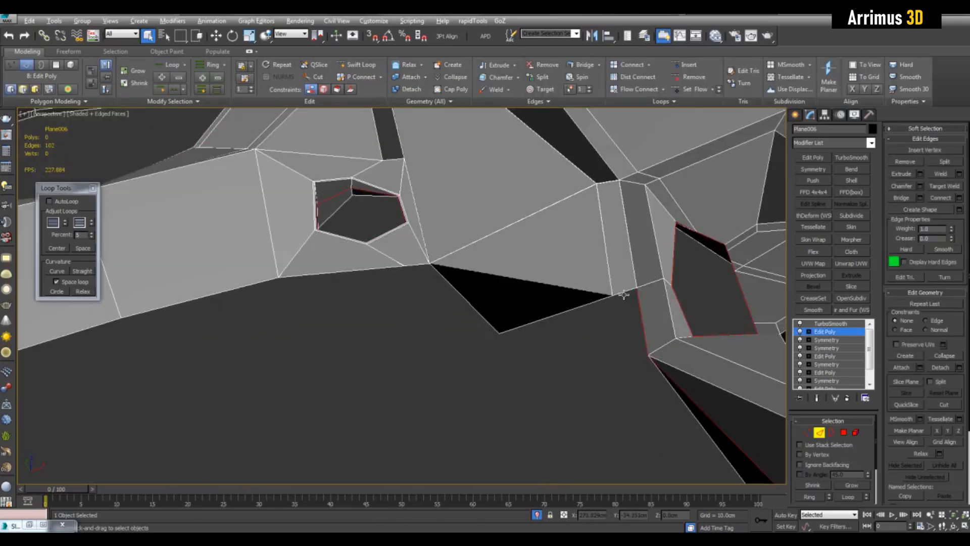
click(624, 295)
key(alt+x)
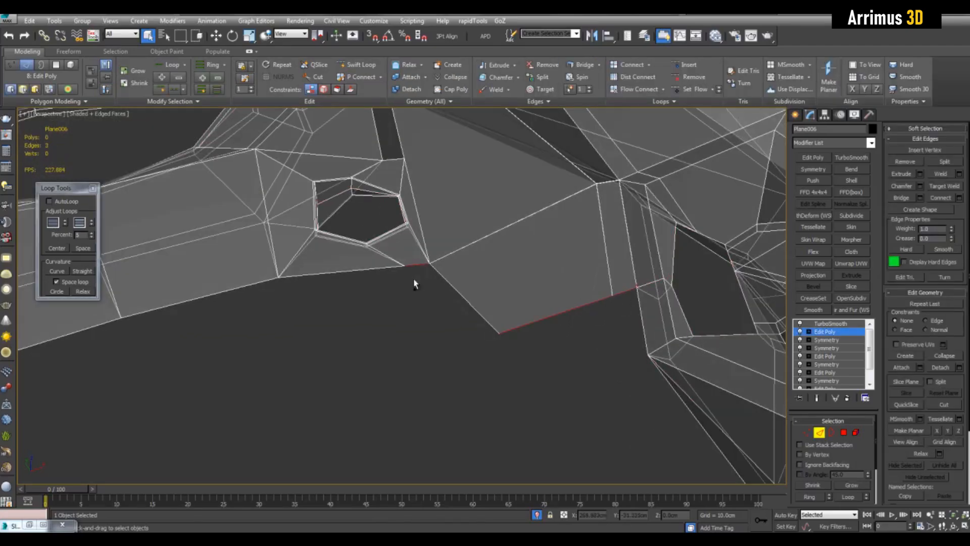
ctrl+click(231, 289)
Select all polygons on one half of the hull, up to its centre line, and delete them
middle_drag(230, 314, 331, 353)
scroll(290, 318, down, 6)
scroll(300, 297, down, 5)
key(4)
alt+middle_drag(351, 268, 352, 261)
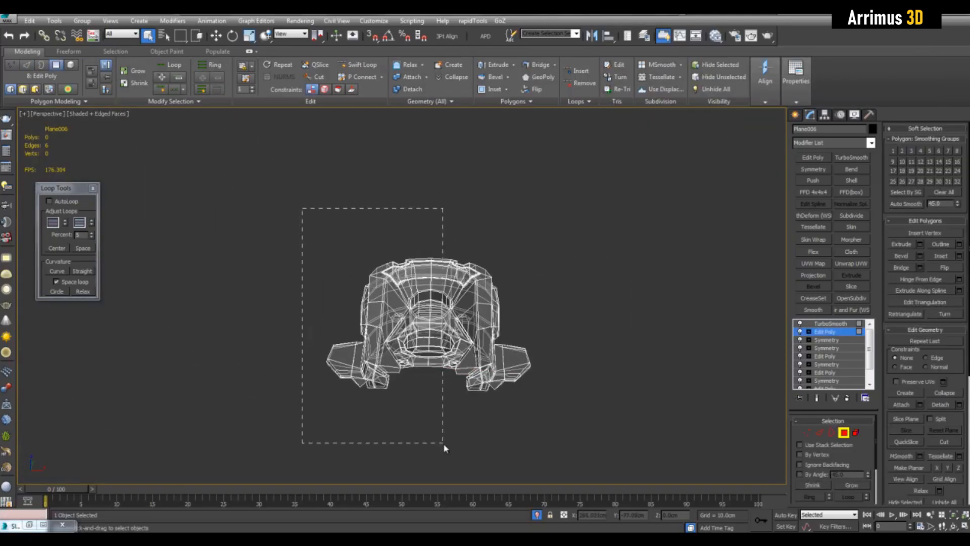
drag(427, 435, 426, 435)
key(Delete)
Chamfer the selected rear border edges of the remaining half with a Standard Chamfer of 0 cm and 1 segment
middle_drag(537, 365, 583, 276)
scroll(493, 288, up, 5)
key(2)
scroll(567, 277, up, 4)
scroll(625, 274, up, 4)
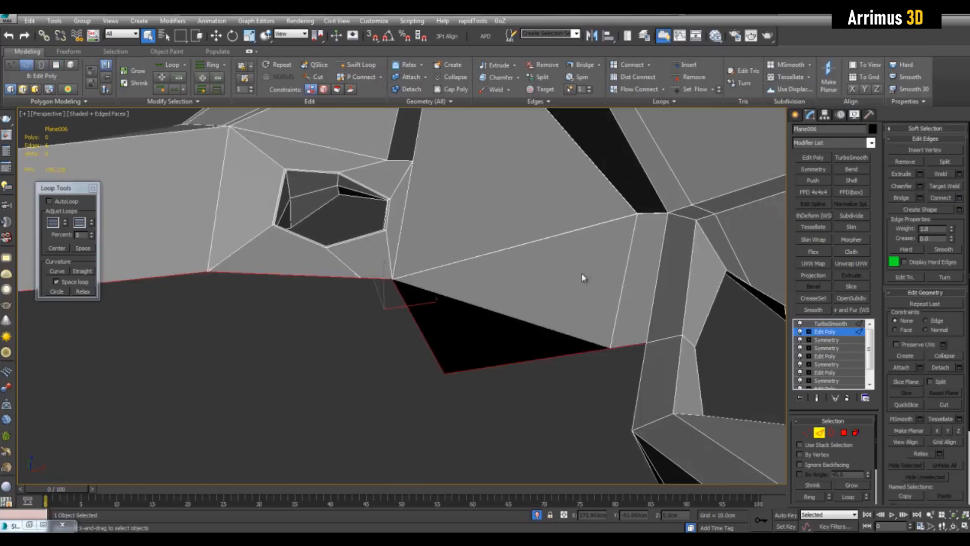
scroll(583, 276, down, 3)
key(alt+x)
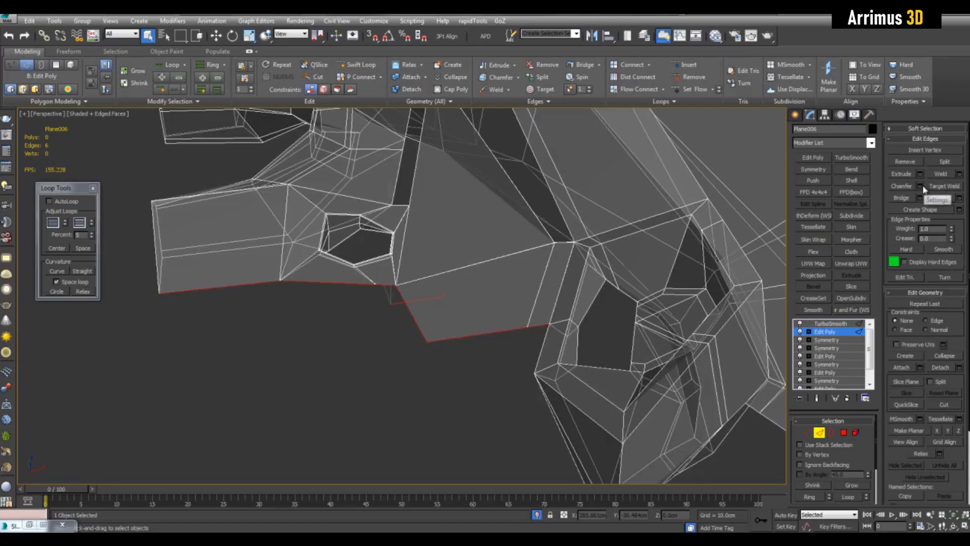
click(923, 188)
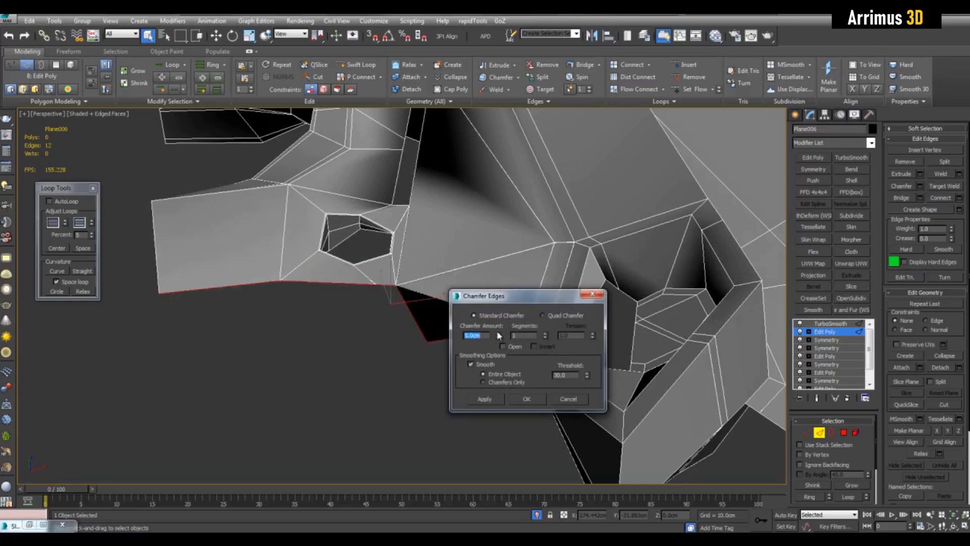
click(526, 400)
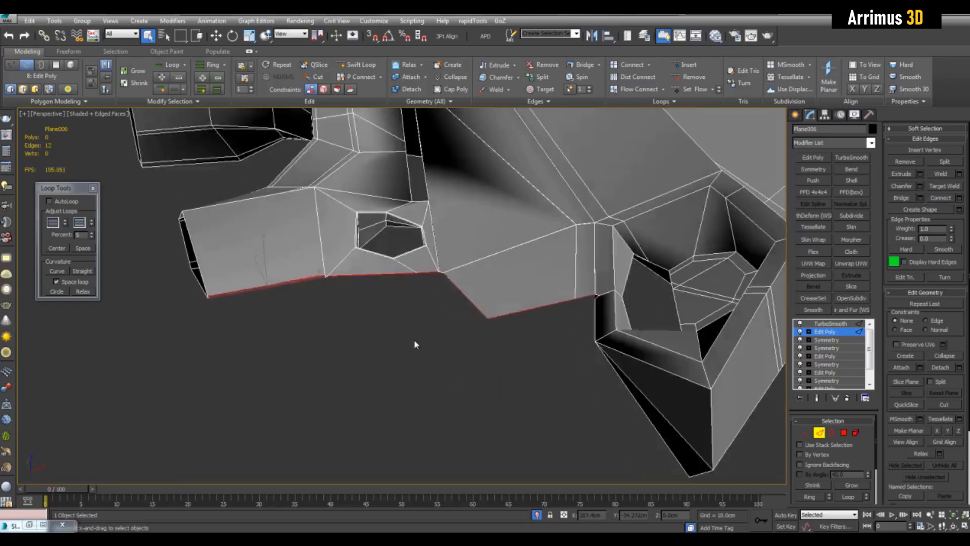
Scale the chamfered rear border apart along Z to form a side wall, and switch to vertex editing
alt+middle_drag(413, 340, 579, 293)
key(r)
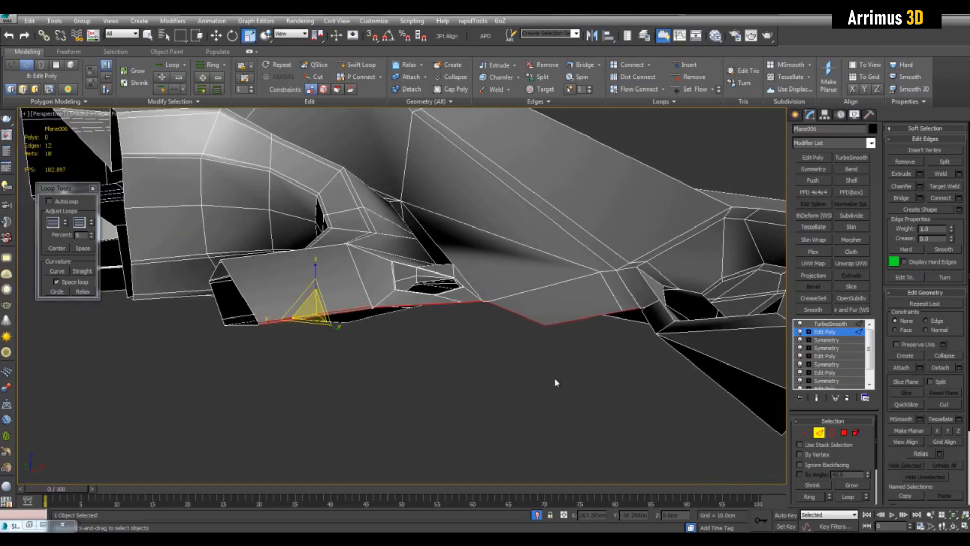
alt+middle_drag(556, 381, 542, 388)
click(807, 433)
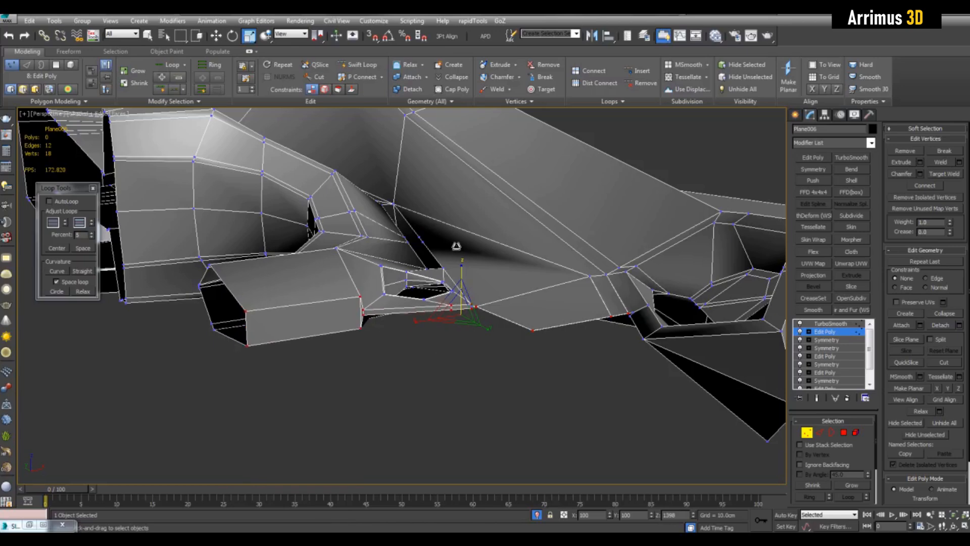
alt+middle_drag(546, 326, 536, 349)
Select the vertex at the rear notch's outer point and raise it along Z
drag(501, 334, 582, 394)
middle_drag(582, 395, 593, 381)
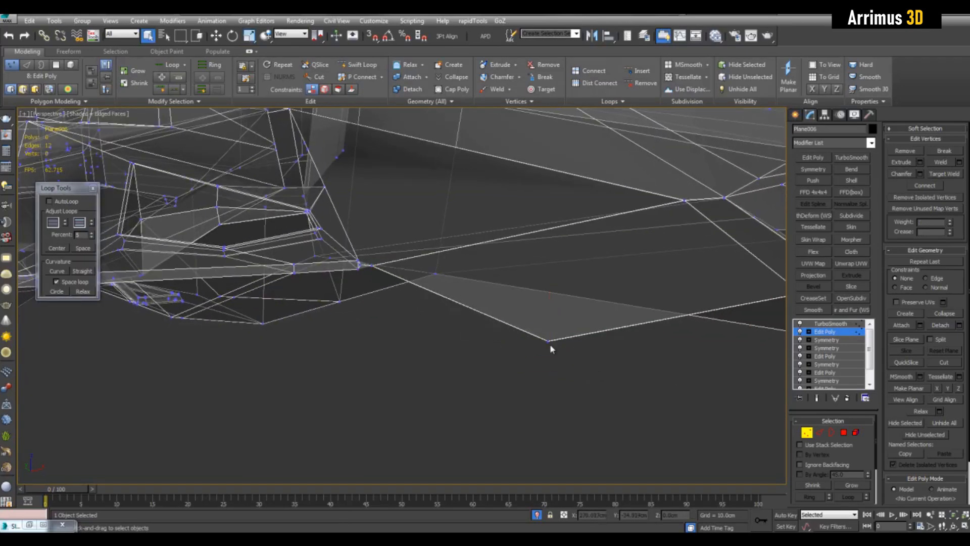
key(z)
key(w)
scroll(455, 318, down, 5)
key(alt+x)
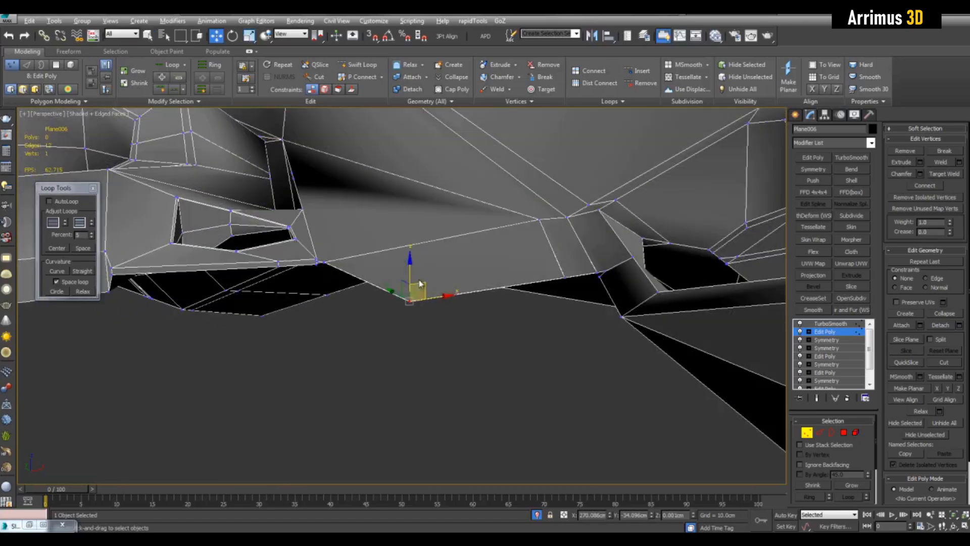
drag(412, 253, 411, 253)
mouse_move(419, 275)
alt+middle_down()
mouse_move(481, 310)
mouse_move(487, 271)
mouse_move(497, 278)
alt+middle_up()
Separate the overlapping vertices at the wall's inner corner beside the small hole by moving them along Z
scroll(481, 311, up, 5)
key(alt+x)
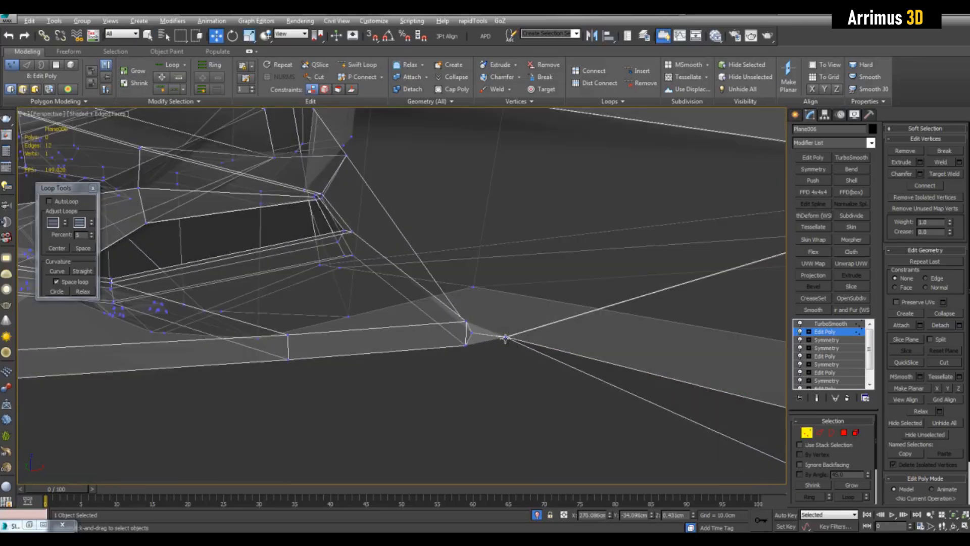
key(alt+x)
mouse_move(508, 303)
mouse_down()
mouse_move(513, 324)
mouse_move(518, 302)
mouse_up()
key(alt+x)
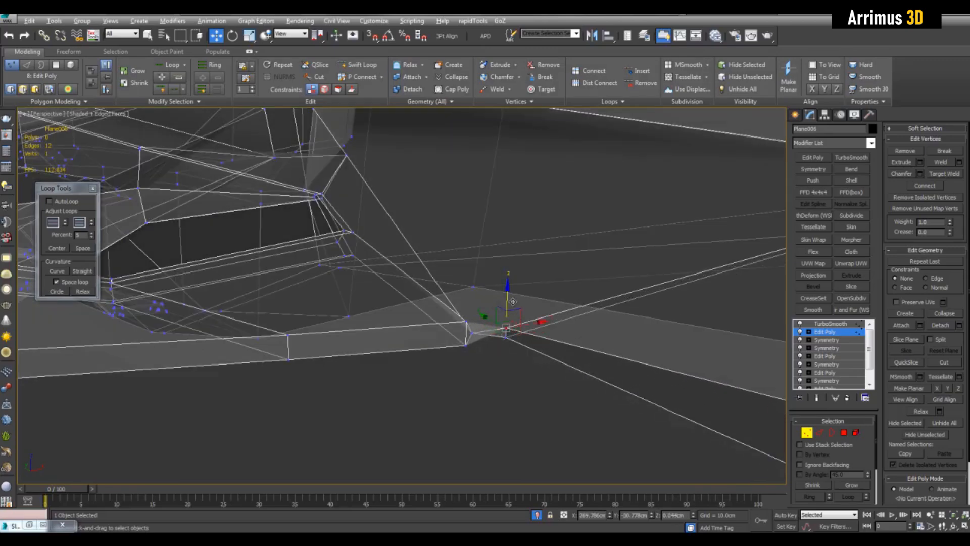
alt+middle_drag(513, 301, 465, 336)
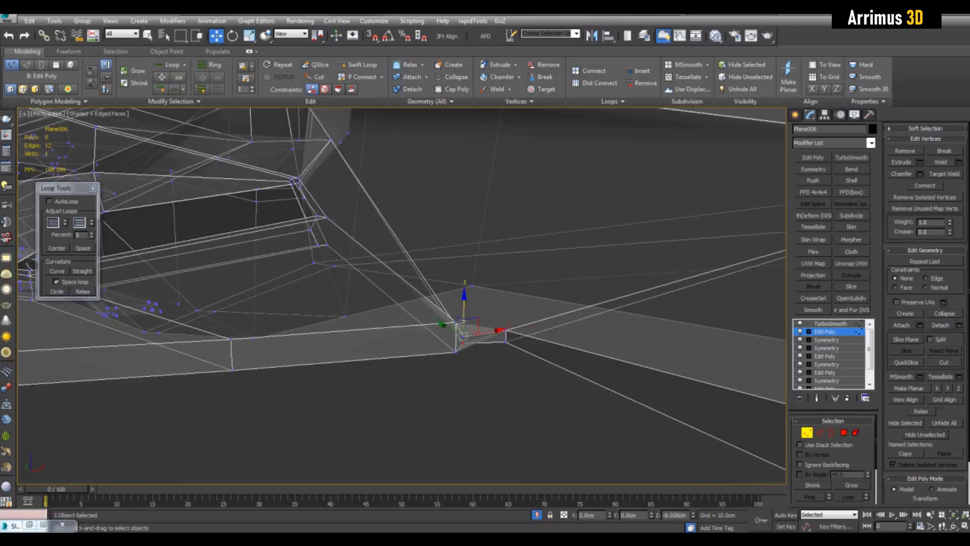
Select the upper and lower vertices at the wall corner beside the small hole and connect them
key(q)
scroll(536, 374, up, 5)
alt+middle_drag(542, 381, 517, 369)
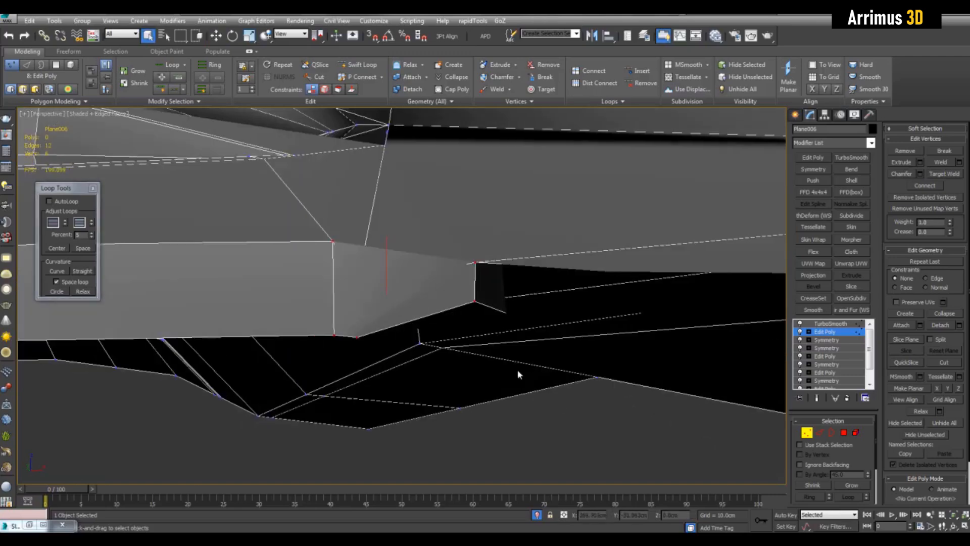
click(518, 369)
scroll(414, 325, down, 5)
scroll(410, 339, up, 4)
mouse_move(407, 346)
alt+middle_down()
mouse_move(390, 304)
mouse_move(426, 306)
mouse_move(422, 265)
mouse_move(462, 363)
mouse_move(493, 331)
alt+middle_up()
key(ctrl+z)
scroll(463, 363, up, 5)
scroll(494, 332, down, 2)
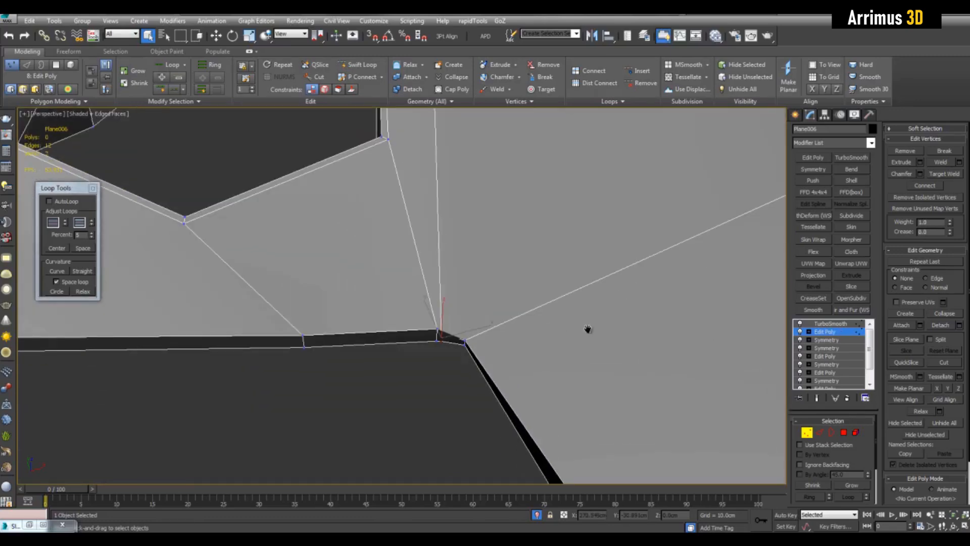
middle_drag(588, 329, 379, 297)
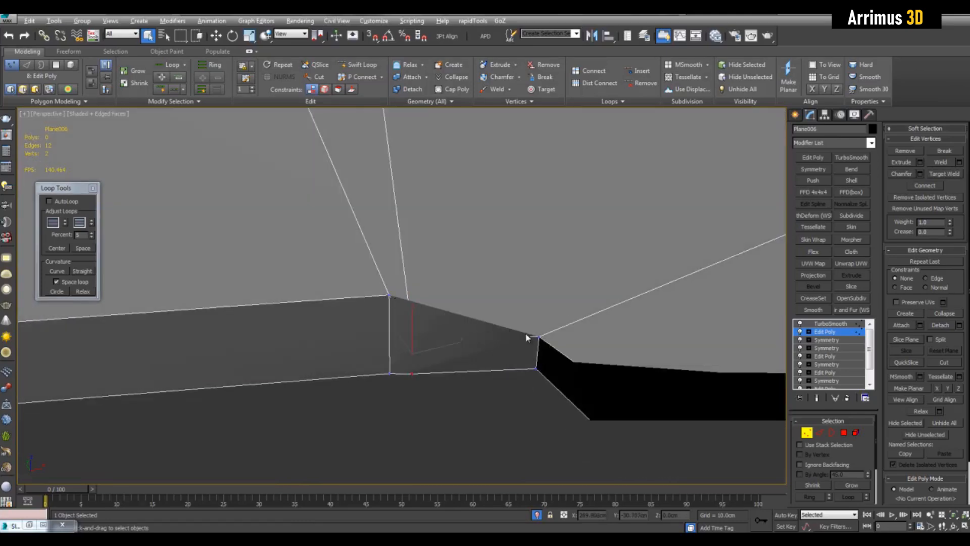
alt+middle_drag(526, 337, 480, 316)
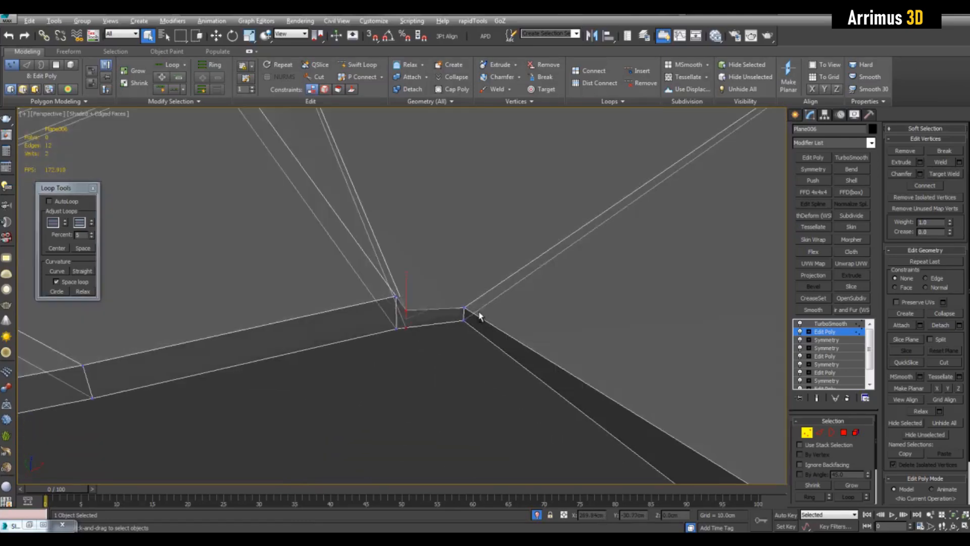
alt+middle_drag(411, 299, 553, 280)
Select the upper edges of the new side wall from the notch point past the small hole to the hull's end
key(2)
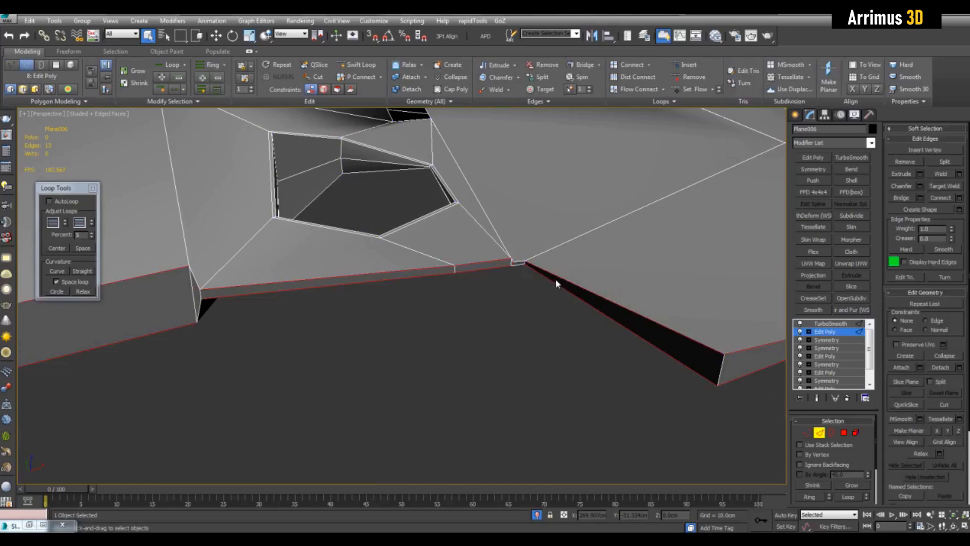
click(544, 272)
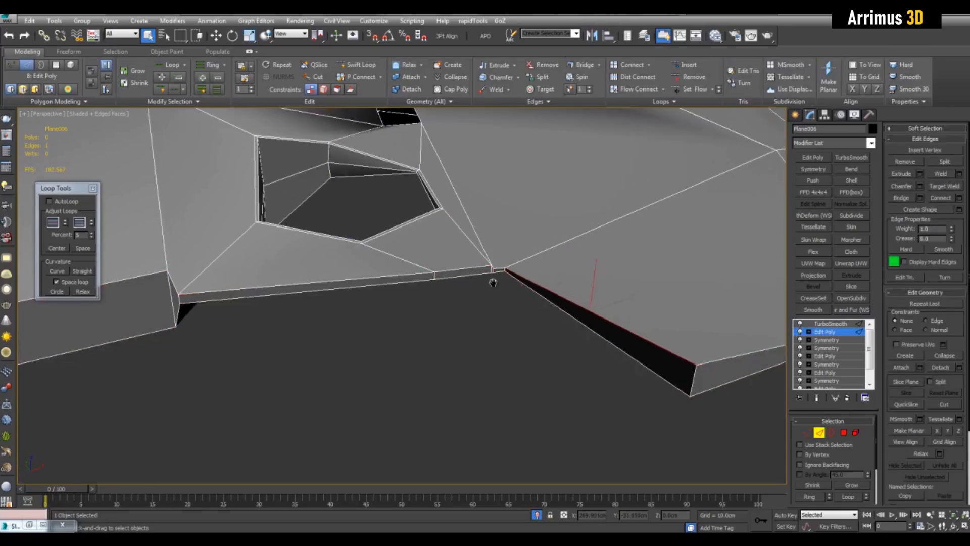
scroll(495, 274, up, 3)
ctrl+click(514, 271)
alt+middle_drag(514, 271, 562, 347)
alt+middle_drag(489, 317, 475, 307)
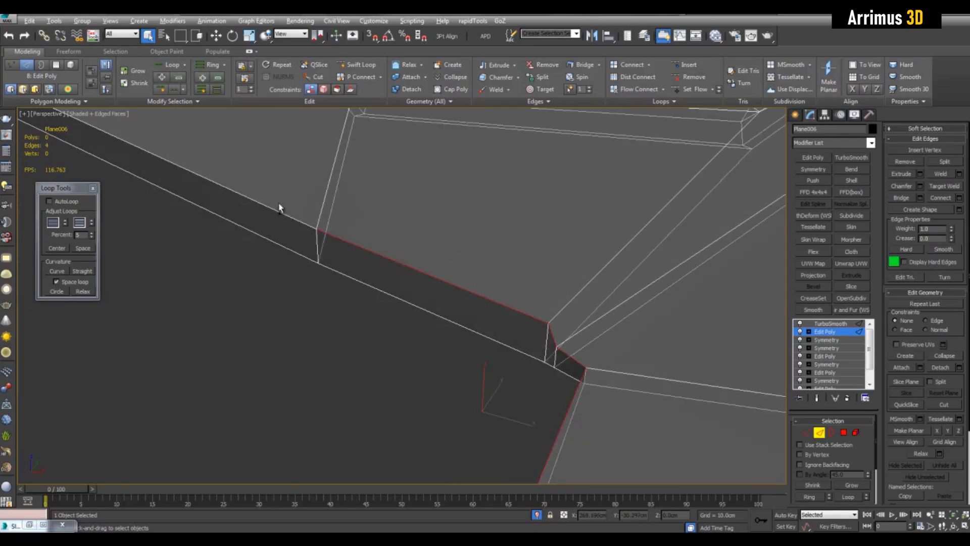
ctrl+click(280, 209)
alt+middle_drag(279, 209, 544, 334)
scroll(544, 334, up, 3)
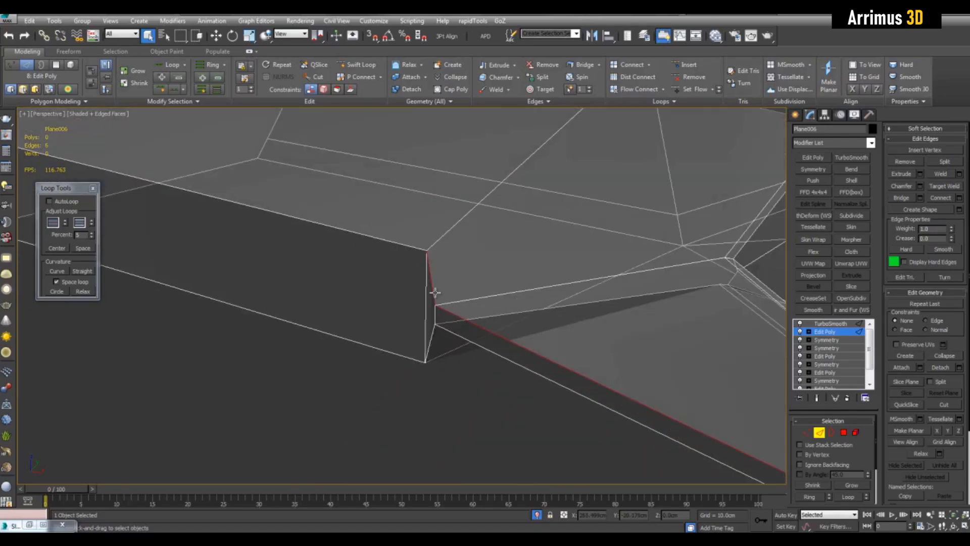
ctrl+click(412, 247)
Flatten the selected upper wall edges with Make Planar on the Z axis and leave edge editing
scroll(420, 314, down, 3)
alt+middle_drag(420, 313, 585, 326)
scroll(538, 332, down, 3)
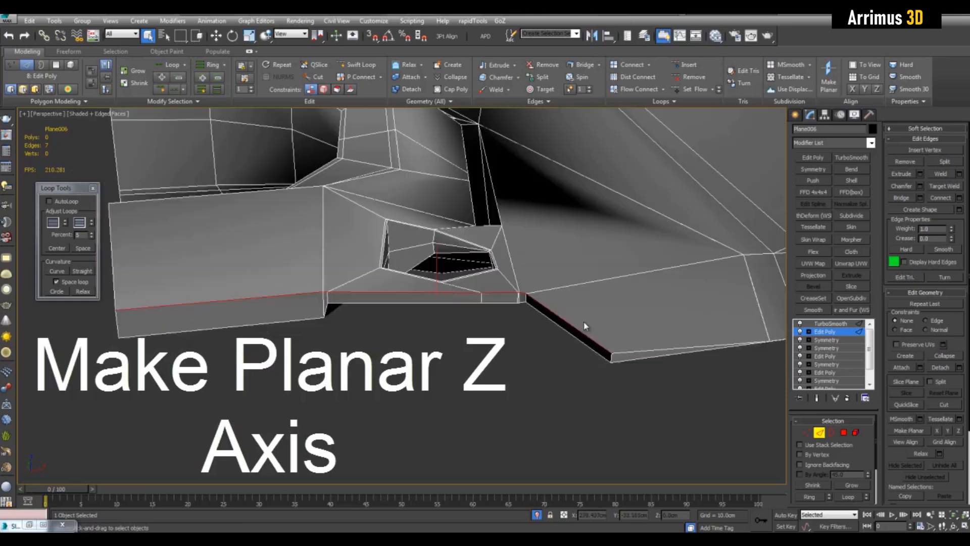
alt+drag(585, 326, 582, 323)
key(2)
Toggle the upper Edit Poly modifier off and on to compare the rear border before and after the rework
click(800, 332)
alt+middle_drag(577, 284, 575, 365)
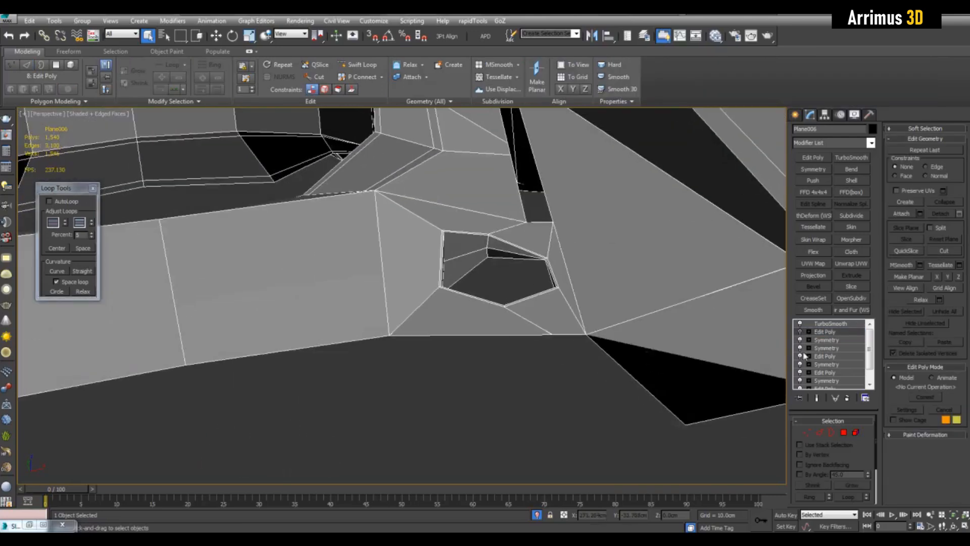
click(800, 332)
middle_drag(656, 343, 562, 297)
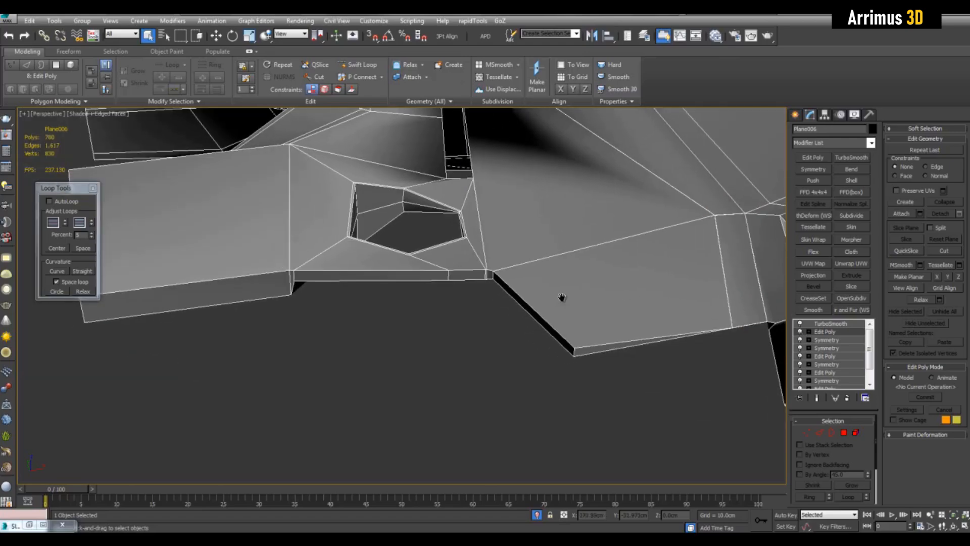
click(801, 332)
click(801, 332)
click(801, 332)
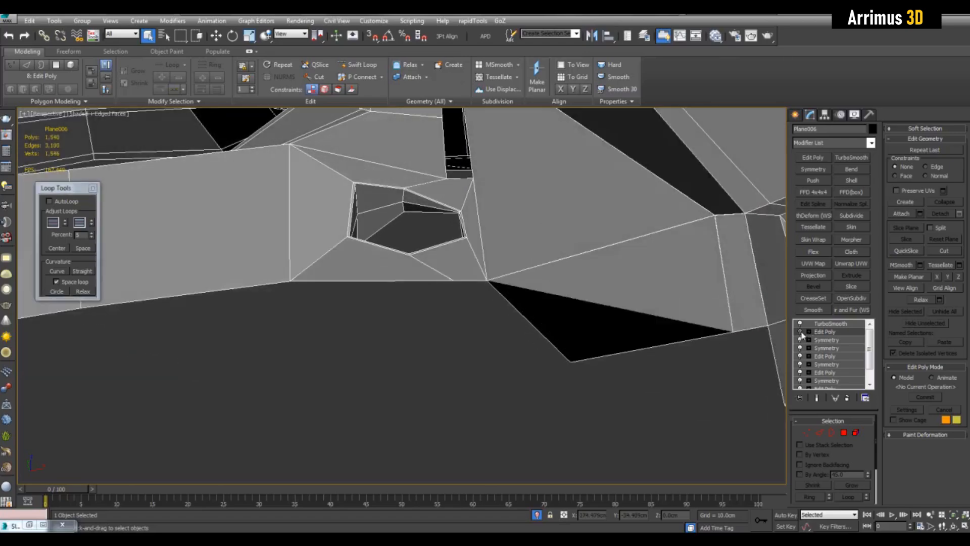
click(800, 332)
scroll(661, 305, down, 4)
middle_drag(659, 305, 639, 315)
scroll(638, 315, up, 3)
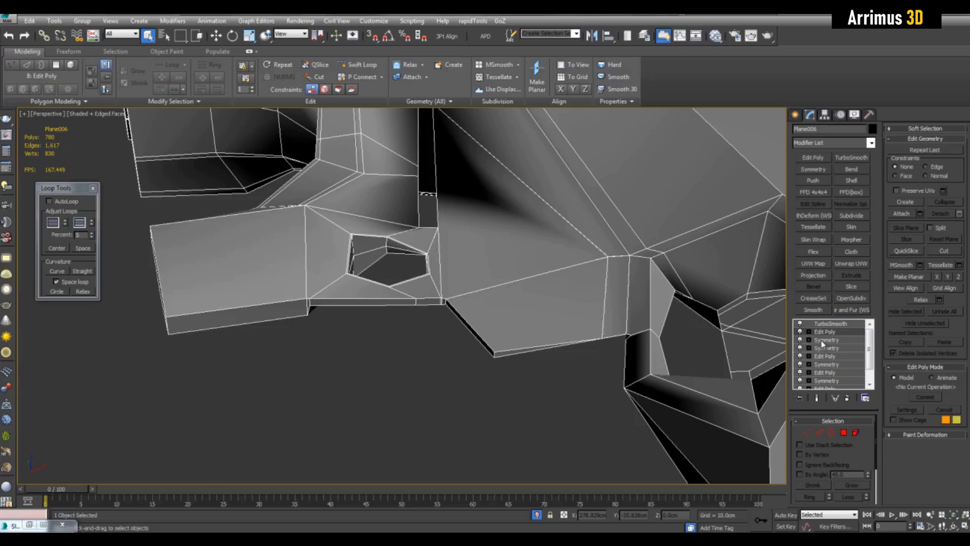
Copy the Z-axis Symmetry modifier and paste it above the upper Edit Poly modifier
click(822, 342)
click(529, 302)
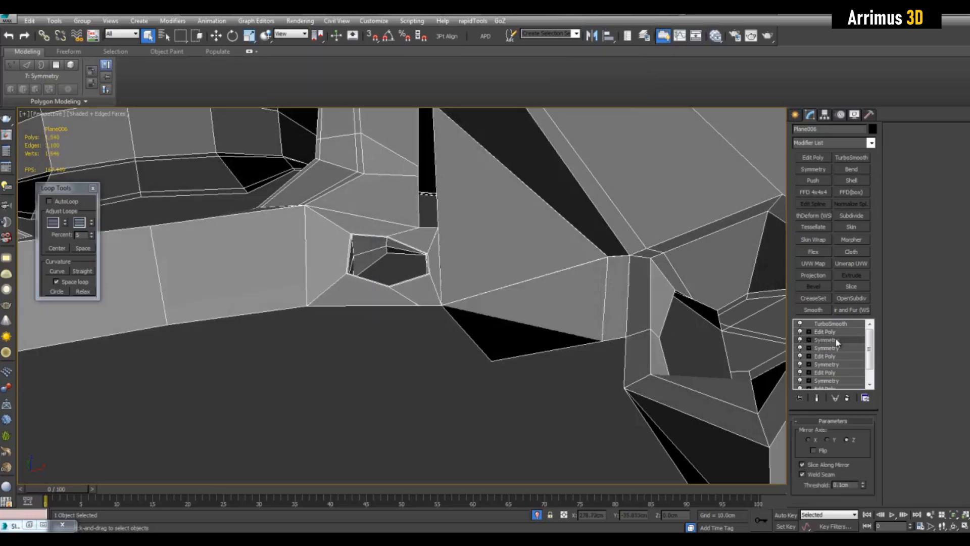
right_click(832, 342)
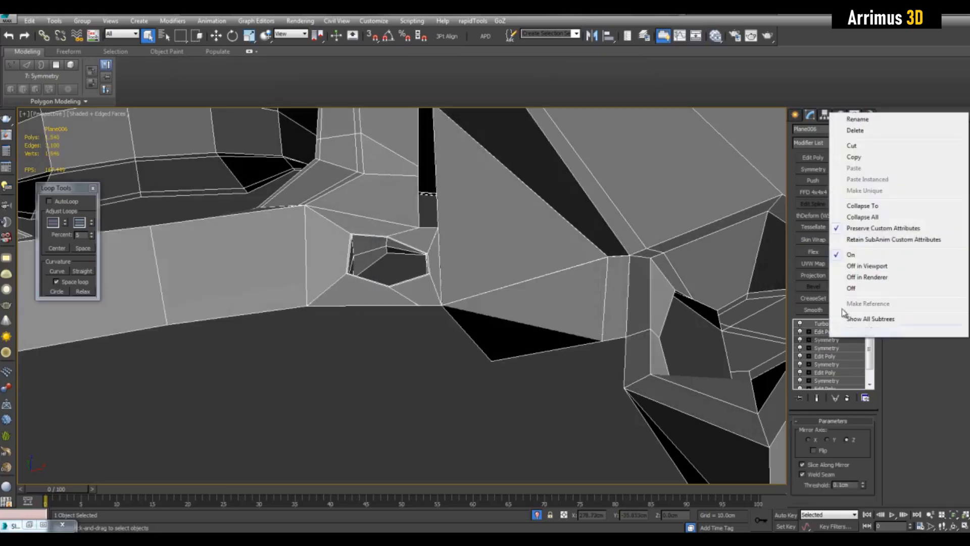
click(854, 157)
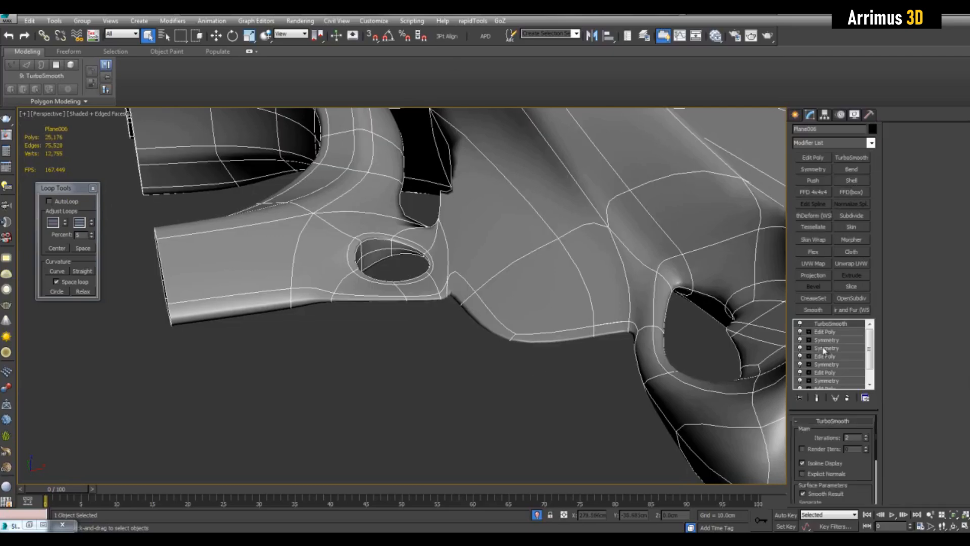
click(824, 332)
right_click(824, 332)
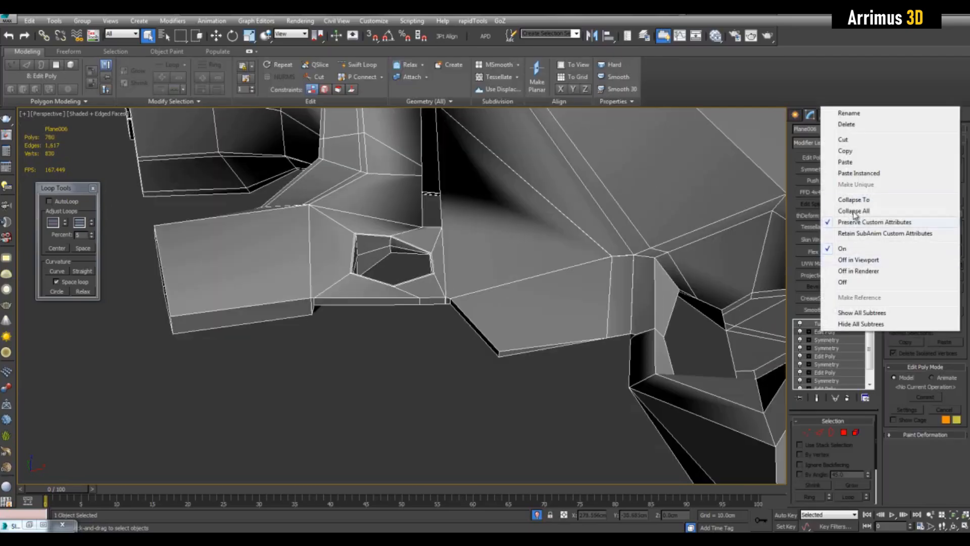
click(841, 164)
Return to vertex editing in the upper Edit Poly and select the vertex where the notch wall tapers out
scroll(497, 301, up, 4)
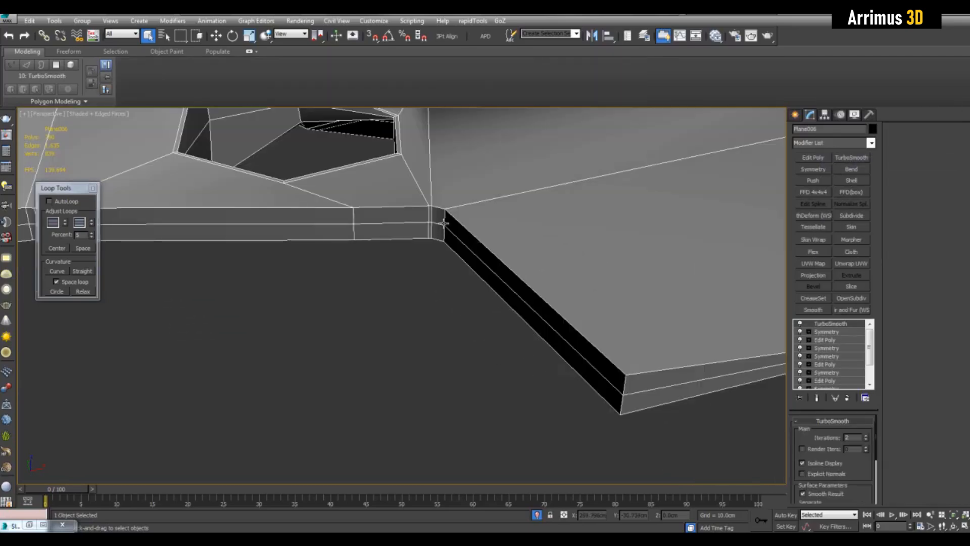
scroll(463, 261, down, 2)
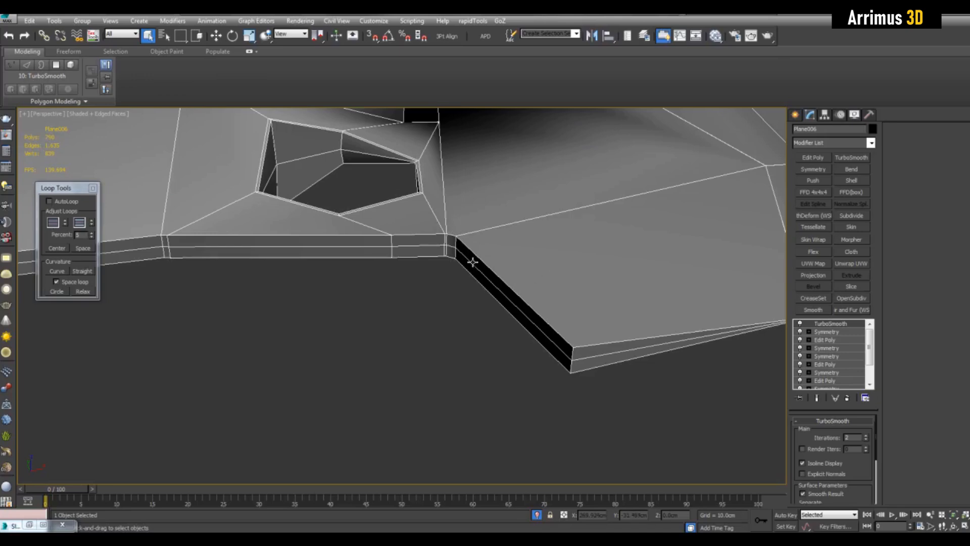
middle_drag(629, 328, 356, 283)
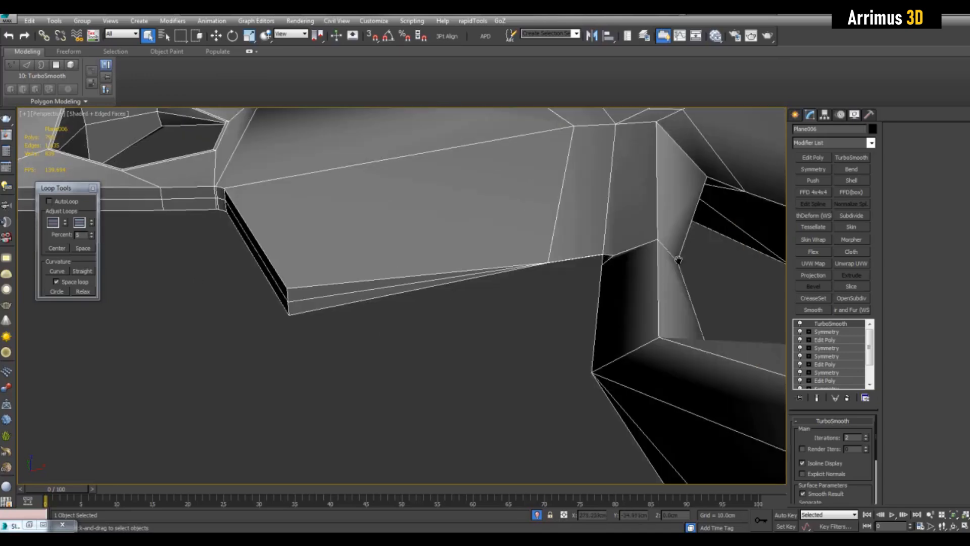
middle_drag(679, 260, 562, 290)
scroll(562, 290, up, 2)
click(826, 340)
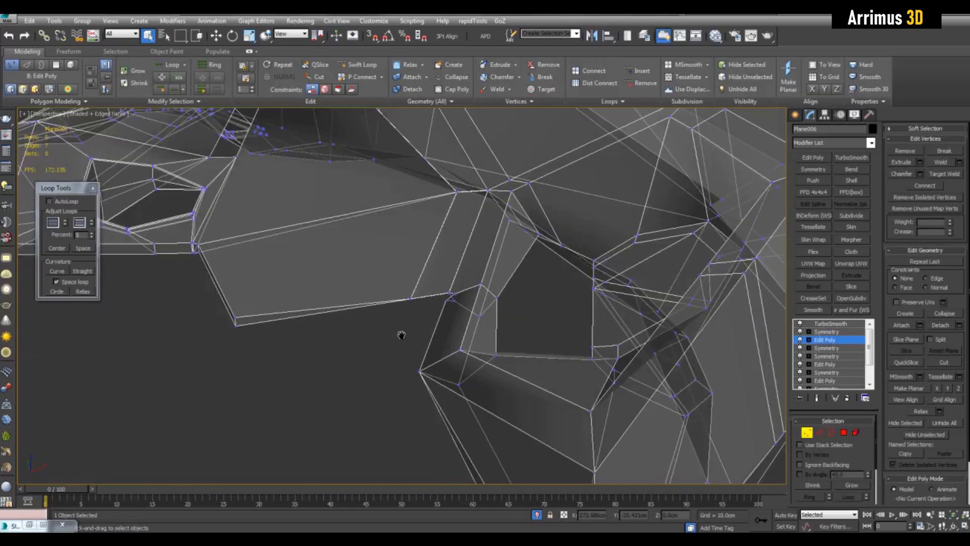
key(1)
drag(524, 326, 524, 326)
scroll(494, 307, up, 6)
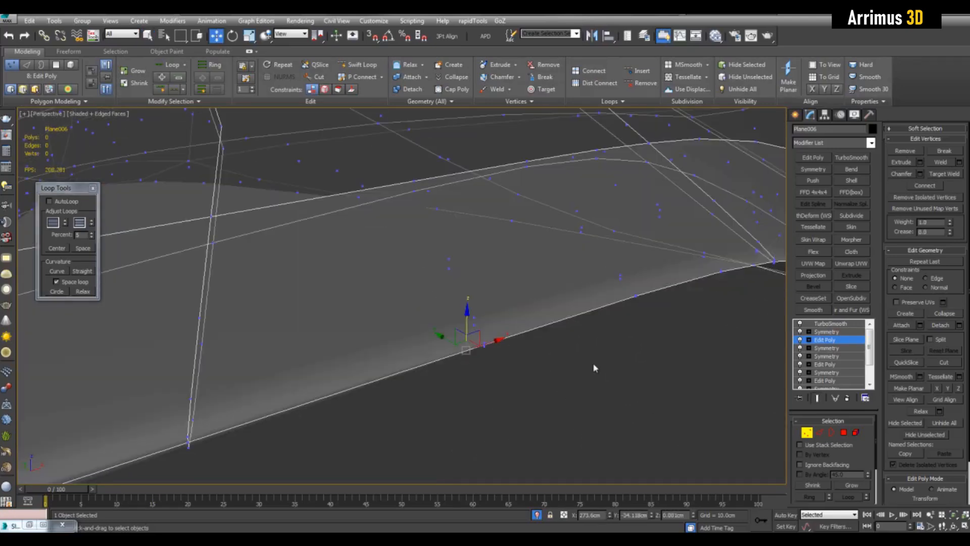
Turn TurboSmooth off and raise the vertices at the wall's tapered end along Z to open the wall there
scroll(595, 368, down, 3)
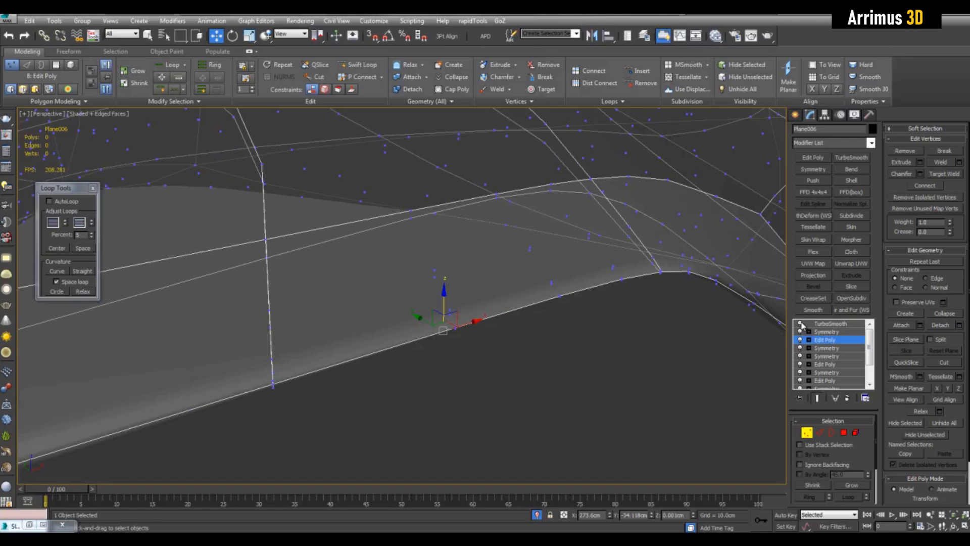
click(801, 323)
scroll(466, 293, up, 3)
drag(443, 296, 447, 279)
middle_drag(526, 238, 412, 276)
scroll(450, 258, up, 3)
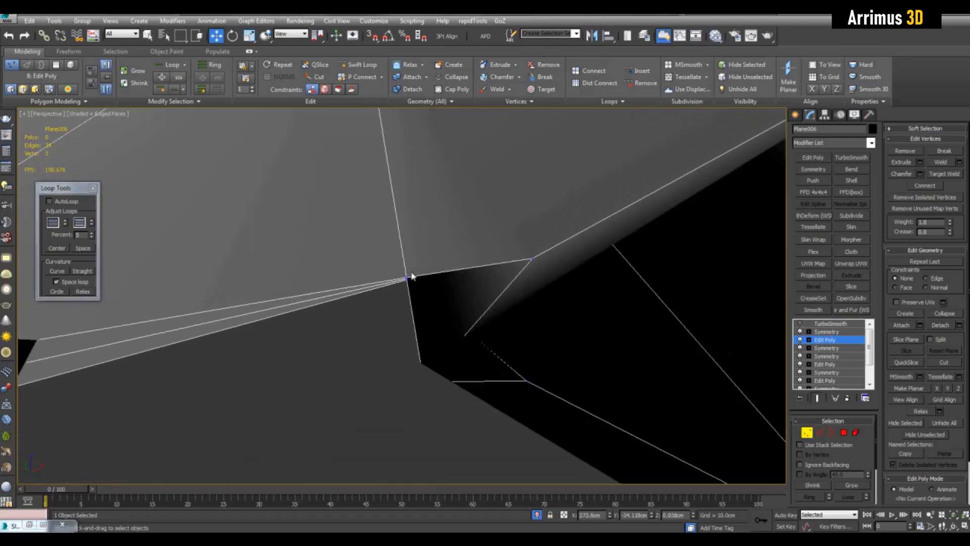
drag(407, 258, 407, 245)
Select the vertices at the adjoining corner, where the tapered wall meets the large recess
alt+middle_drag(408, 246, 427, 282)
key(q)
click(526, 268)
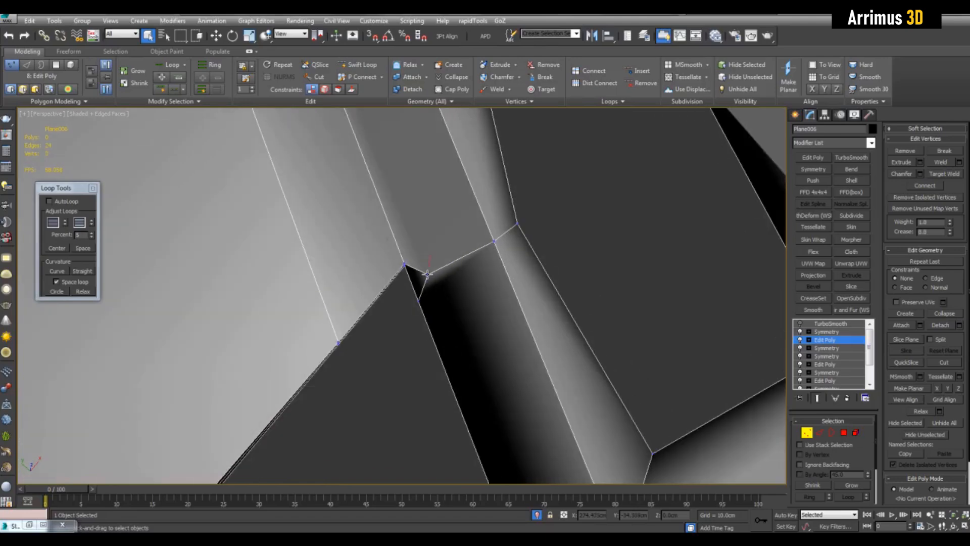
key(q)
click(495, 283)
Cut new edges from that small corner across the recess's side face to its far edge
mouse_move(495, 284)
alt+middle_down()
mouse_move(484, 224)
mouse_move(441, 228)
mouse_move(480, 292)
alt+middle_up()
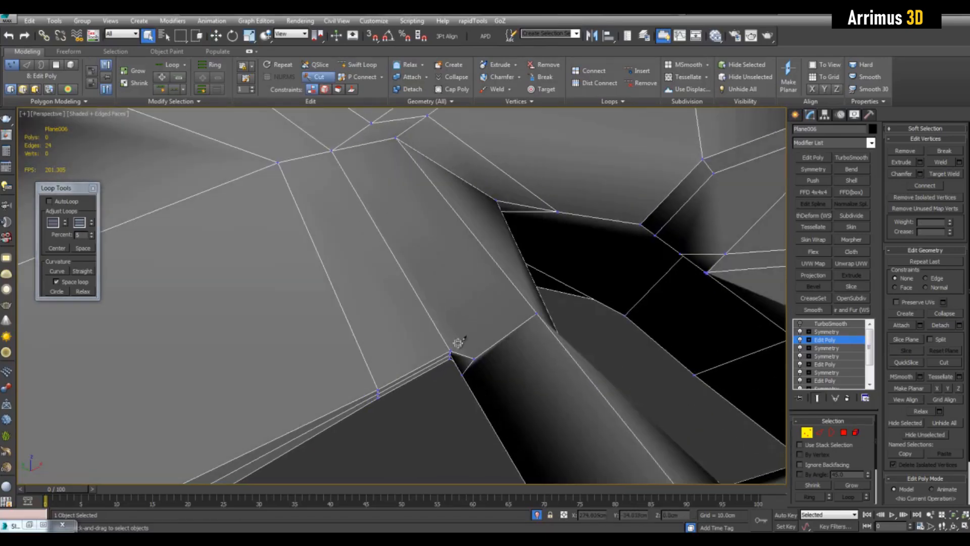
scroll(519, 342, down, 2)
alt+middle_drag(518, 342, 470, 288)
right_click(511, 292)
scroll(470, 289, up, 2)
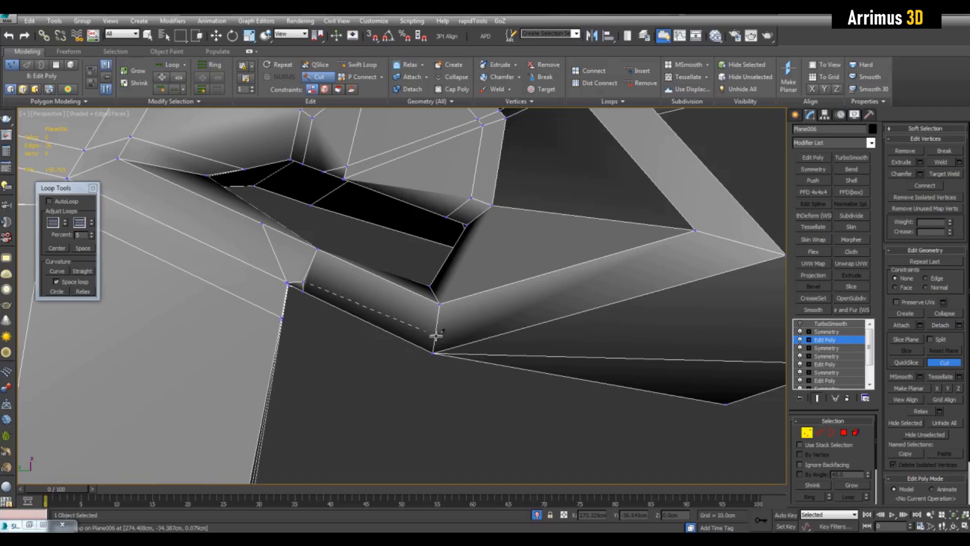
right_click(520, 289)
alt+middle_drag(521, 288, 786, 320)
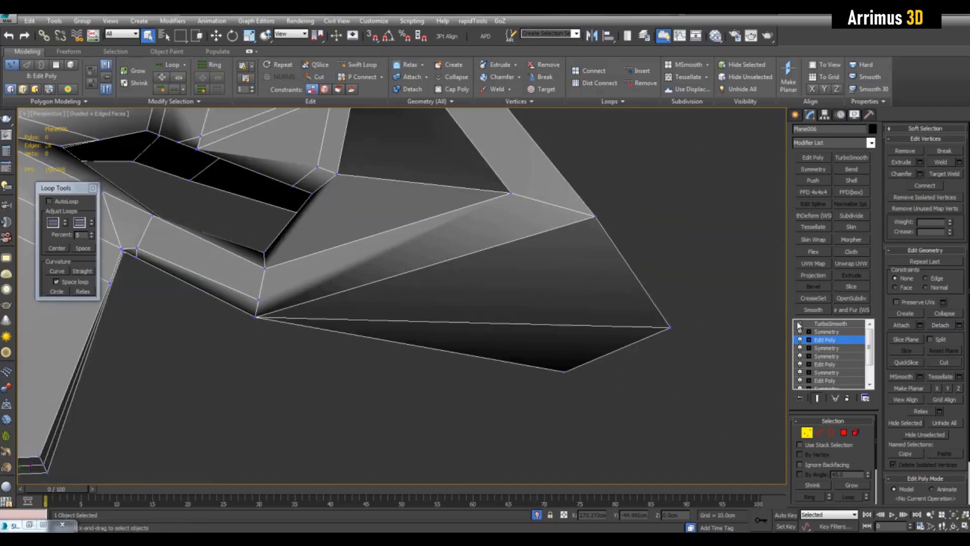
Turn TurboSmooth back on and check the smoothed shape around the tapered wall and recess corner
click(799, 324)
key(F4)
alt+middle_drag(652, 310, 523, 278)
scroll(609, 345, down, 4)
scroll(526, 315, up, 4)
key(ctrl+q)
key(F4)
middle_drag(523, 278, 509, 245)
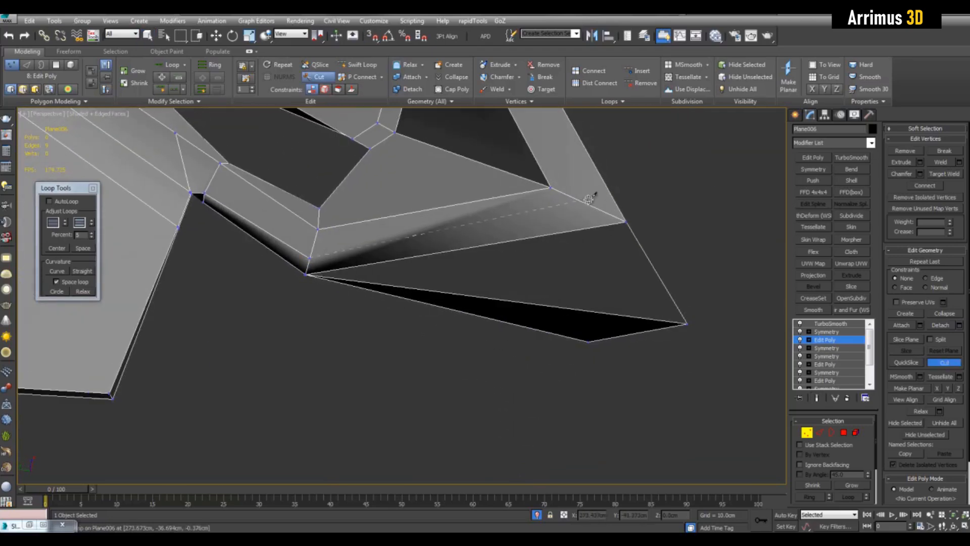
Cut another edge along the tapered side face to the recess's outer rim and finish vertex editing
key(ctrl+q)
key(F4)
right_click(599, 249)
scroll(599, 250, down, 4)
key(1)
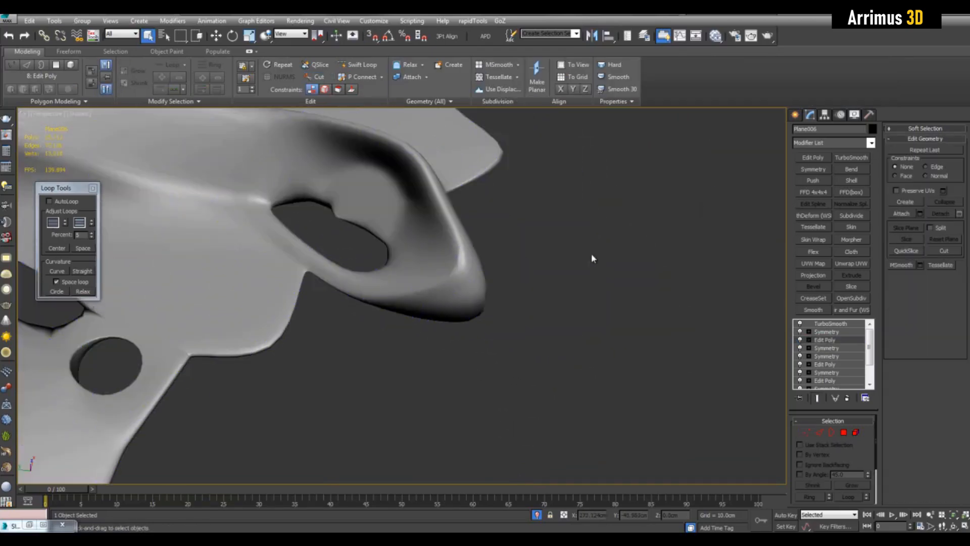
Select the polygons of the flat fin projecting from the hull's rear side in the upper Edit Poly
mouse_move(592, 255)
alt+middle_down()
mouse_move(519, 280)
mouse_move(474, 260)
mouse_move(509, 264)
mouse_move(452, 271)
mouse_move(531, 339)
mouse_move(522, 313)
mouse_move(488, 304)
mouse_move(498, 259)
alt+middle_up()
scroll(519, 267, down, 5)
key(shift+e)
alt+middle_drag(504, 334, 469, 392)
key(F4)
key(4)
ctrl+drag(495, 314, 573, 427)
alt+middle_drag(579, 341, 600, 278)
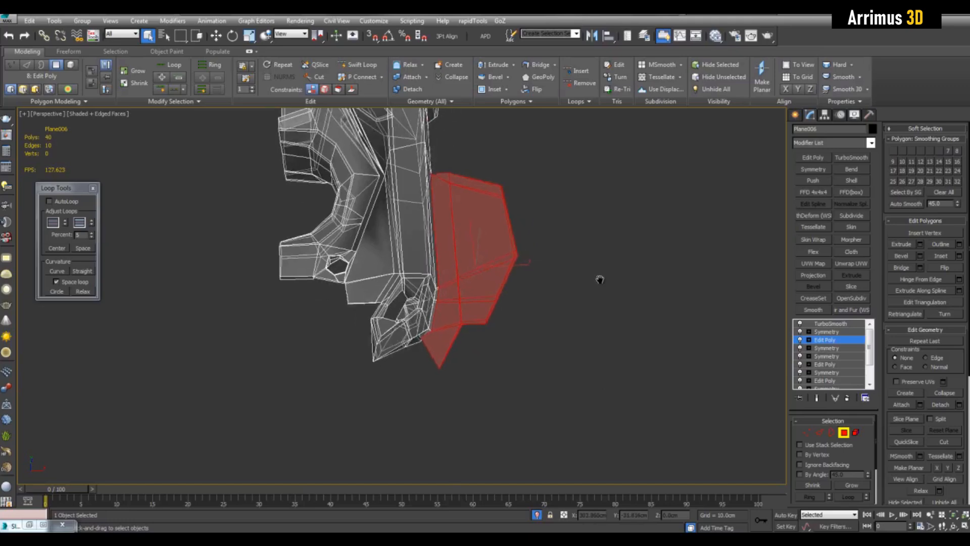
Complete the fin's polygon selection and detach it from the hull as a separate object
scroll(526, 290, up, 5)
alt+middle_drag(599, 354, 523, 268)
scroll(402, 264, down, 5)
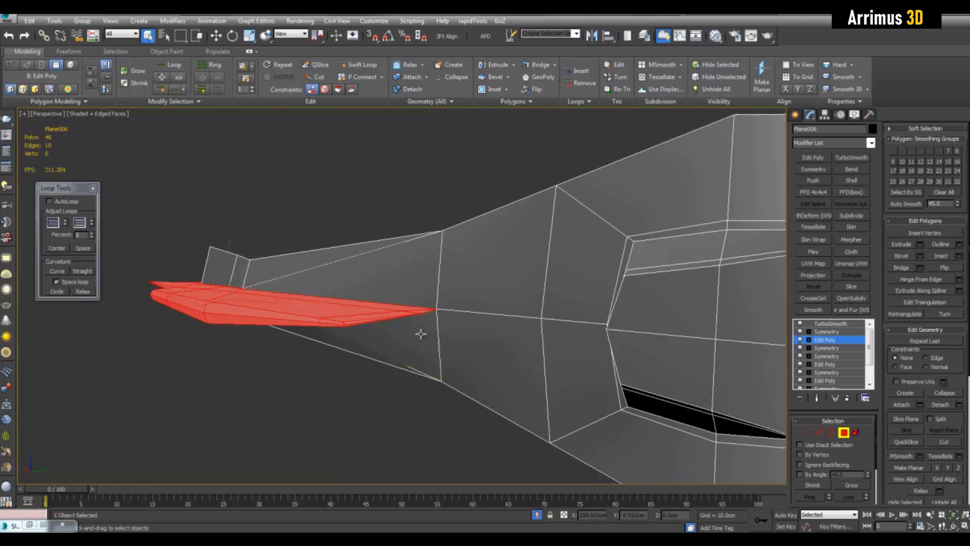
alt+middle_drag(421, 334, 708, 337)
key(alt+d)
Select the detached fin and paste the copied Symmetry modifier onto its stack
click(548, 334)
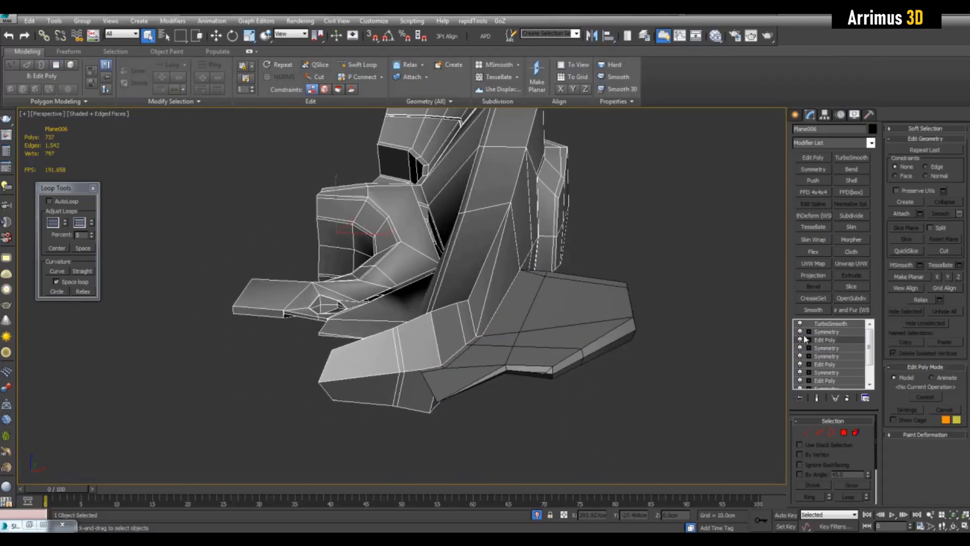
click(552, 321)
right_click(828, 329)
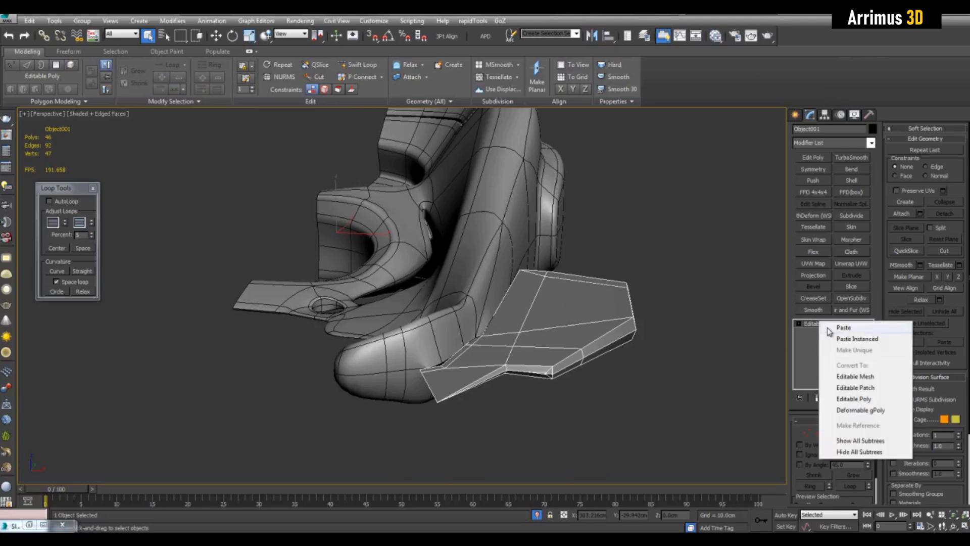
click(843, 327)
alt+middle_drag(751, 333, 826, 333)
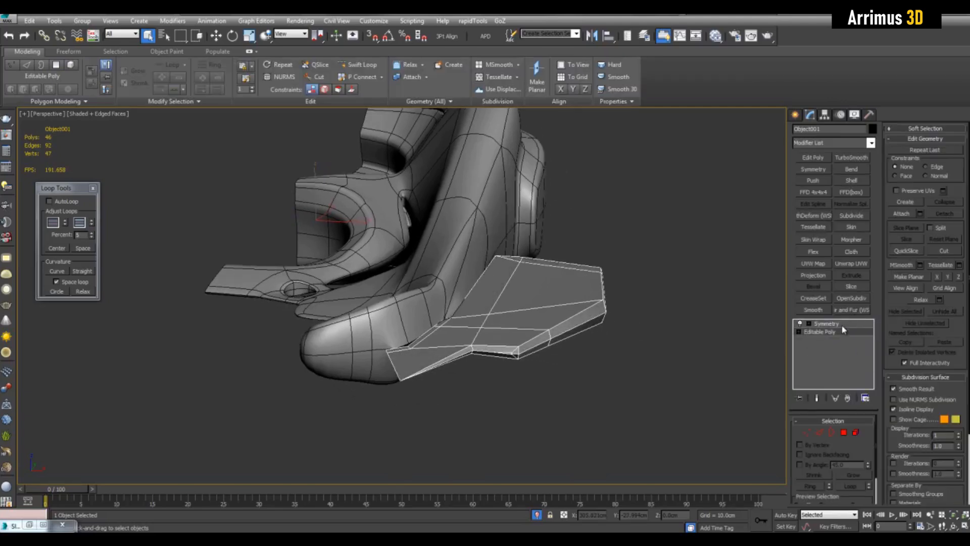
Add an Edit Poly to the fin, select all its vertices and scale them along Z to thicken it
click(824, 158)
key(1)
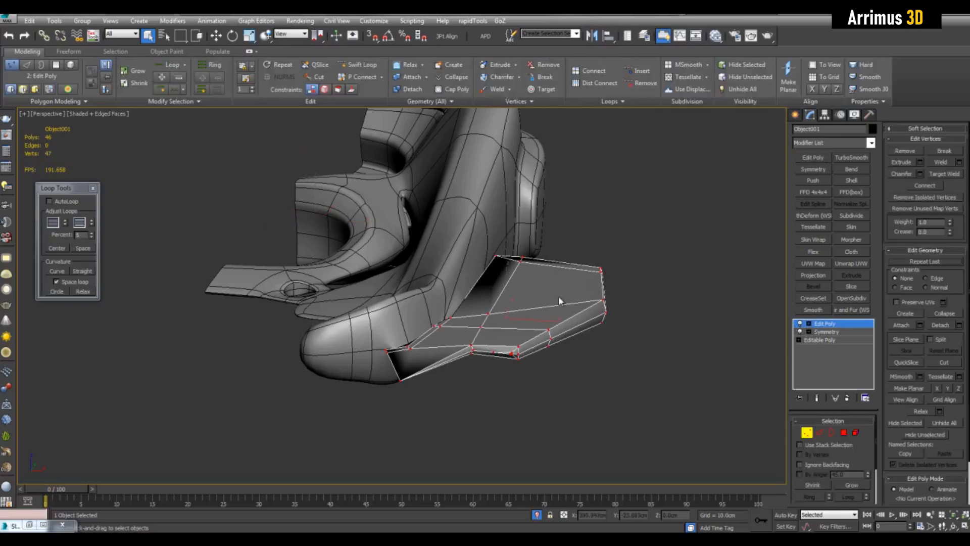
alt+middle_drag(559, 301, 477, 293)
drag(443, 282, 499, 197)
alt+middle_drag(559, 233, 538, 244)
scroll(539, 244, up, 3)
scroll(539, 246, down, 3)
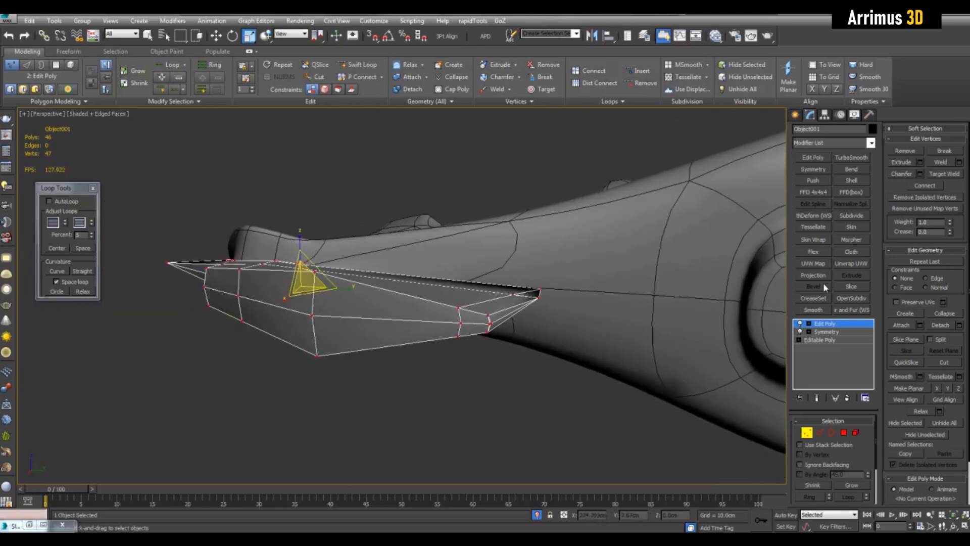
Paste the copied Symmetry modifier above the fin's Edit Poly
click(826, 324)
right_click(839, 323)
click(862, 154)
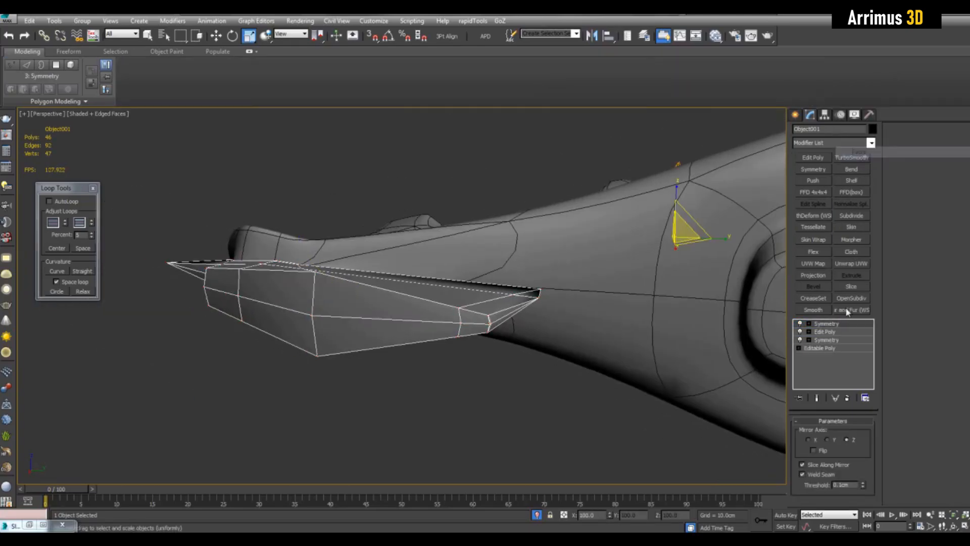
Return to the fin's Edit Poly and select the four sunken polygons on its upper inner corner
click(836, 335)
scroll(550, 286, up, 3)
key(4)
key(q)
click(594, 291)
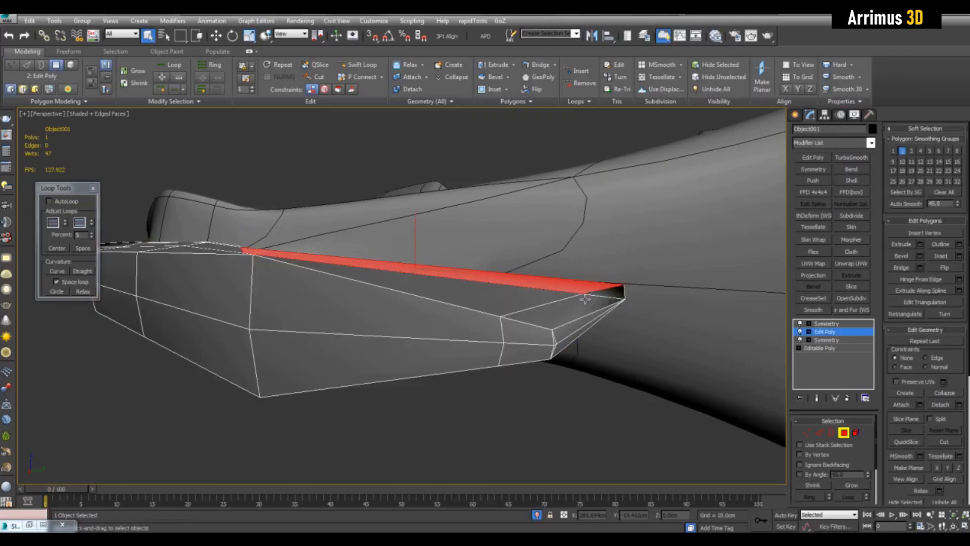
ctrl+click(577, 305)
ctrl+click(546, 295)
ctrl+click(607, 295)
alt+middle_drag(436, 275, 484, 275)
key(w)
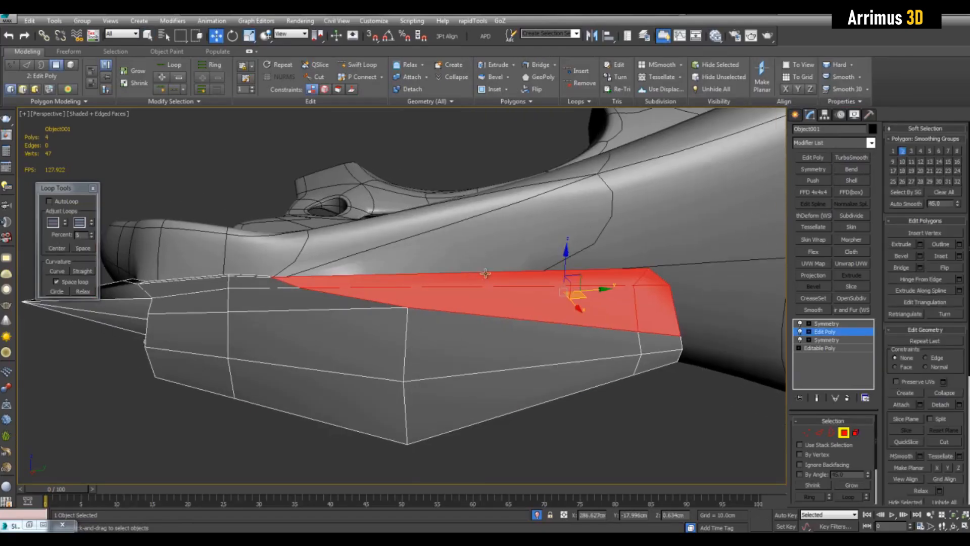
Convert the polygon selection to vertices, keep the inner corner ones and raise them along Z
click(808, 431)
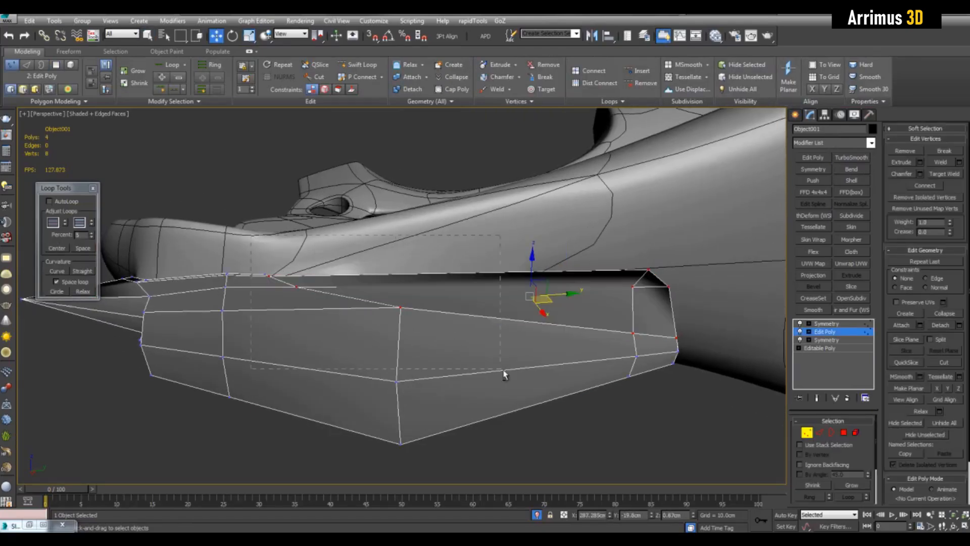
alt+middle_drag(546, 299, 589, 256)
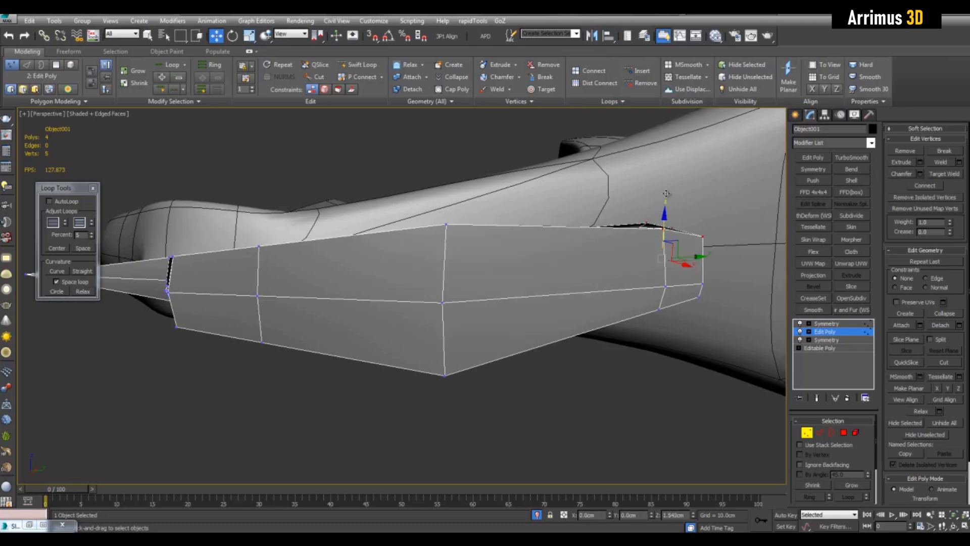
key(shift+e)
alt+middle_drag(517, 195, 594, 211)
scroll(559, 202, down, 5)
scroll(629, 240, up, 4)
Leave vertex editing, isolate the fin and switch on see-through display to expose its inner corner
key(q)
click(573, 273)
scroll(457, 222, up, 4)
scroll(484, 223, down, 3)
key(1)
key(alt+q)
key(alt+q)
key(alt+x)
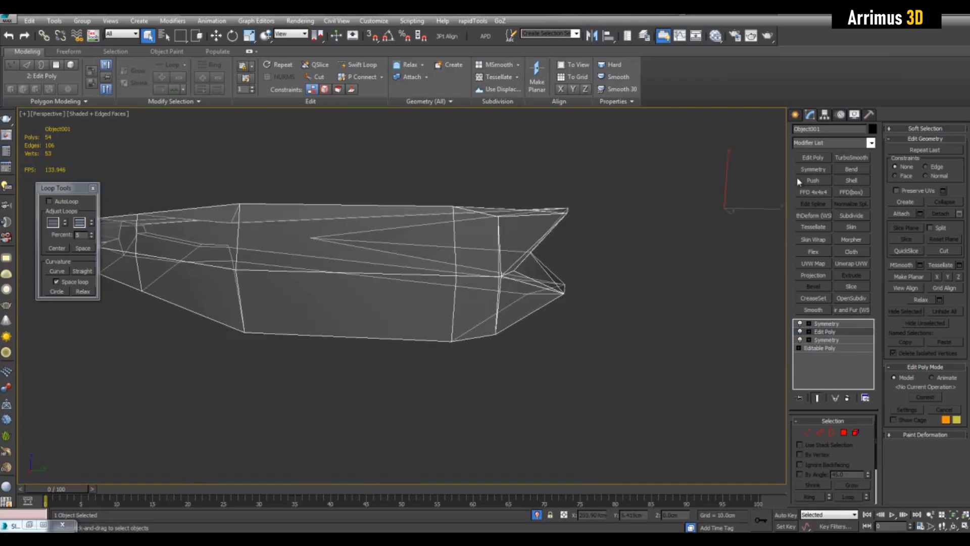
middle_drag(690, 212, 682, 211)
key(ctrl+e)
key(ctrl+e)
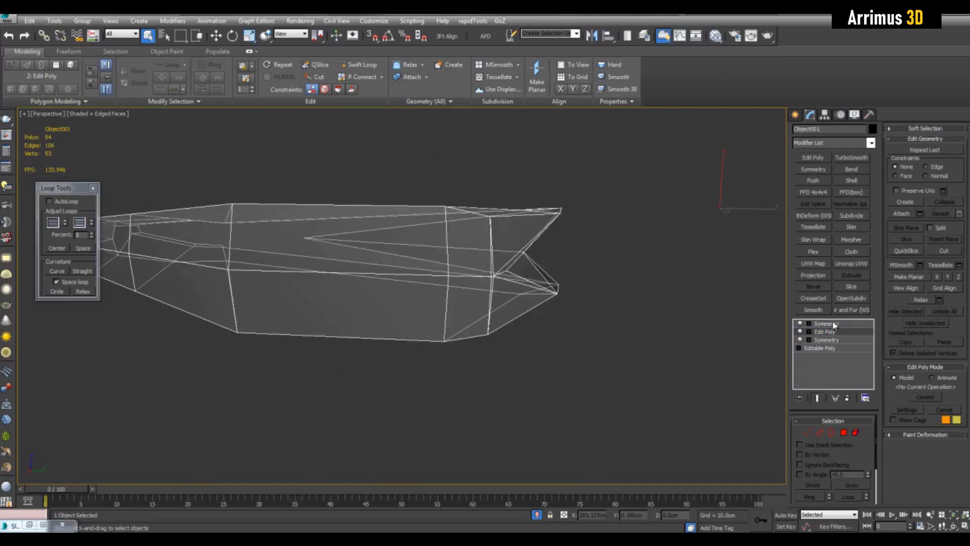
Add an Edit Poly above the fin's upper Symmetry and turn see-through display off
click(834, 325)
scroll(552, 188, up, 5)
key(4)
middle_drag(575, 204, 565, 234)
key(alt+x)
scroll(550, 244, down, 5)
scroll(456, 250, up, 3)
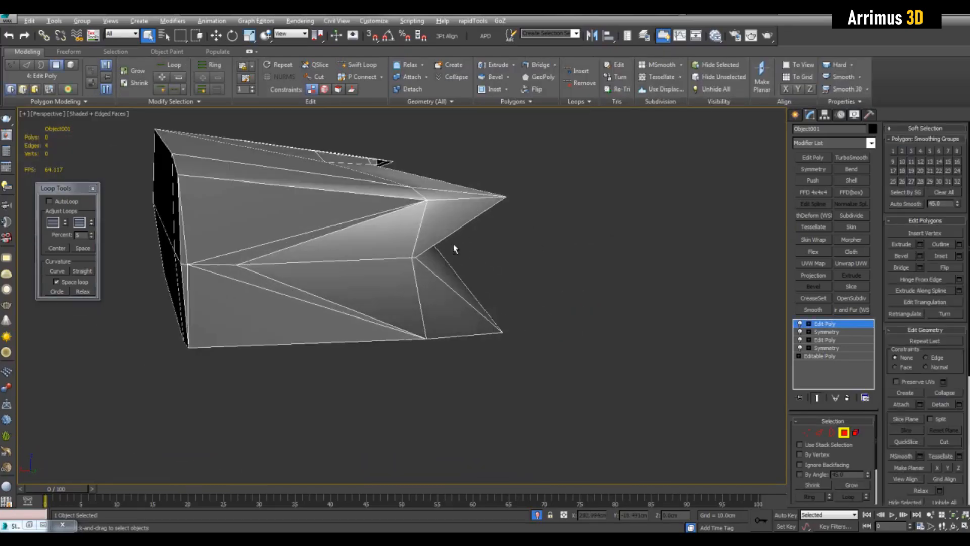
Select the six edges around the notched end of the fin and straighten them with Loop Tools
alt+middle_drag(456, 249, 431, 247)
key(2)
click(382, 272)
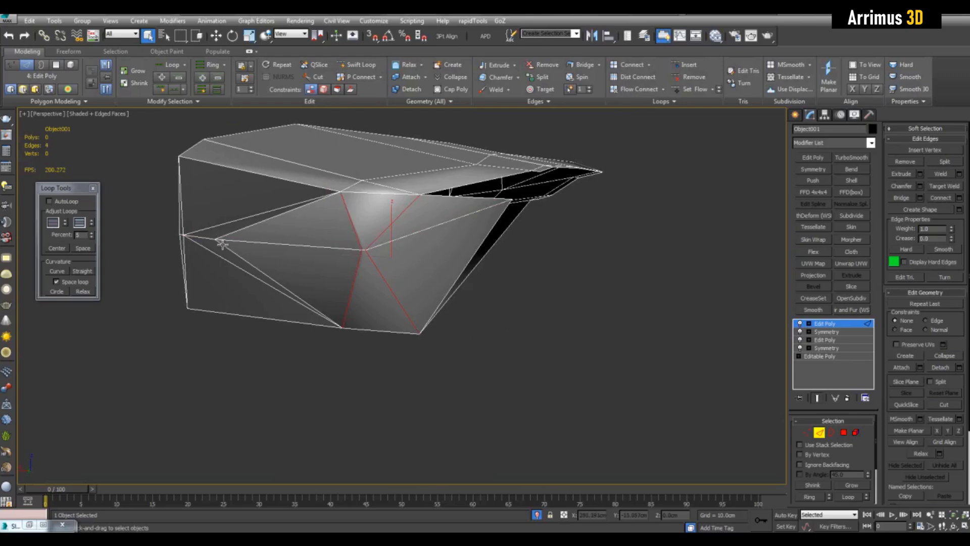
middle_drag(271, 203, 408, 265)
scroll(430, 263, down, 3)
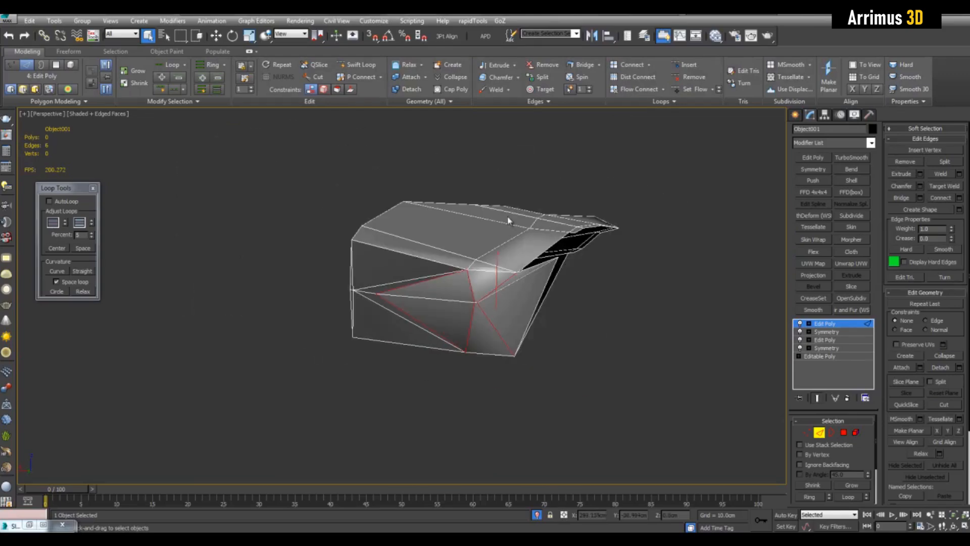
click(660, 103)
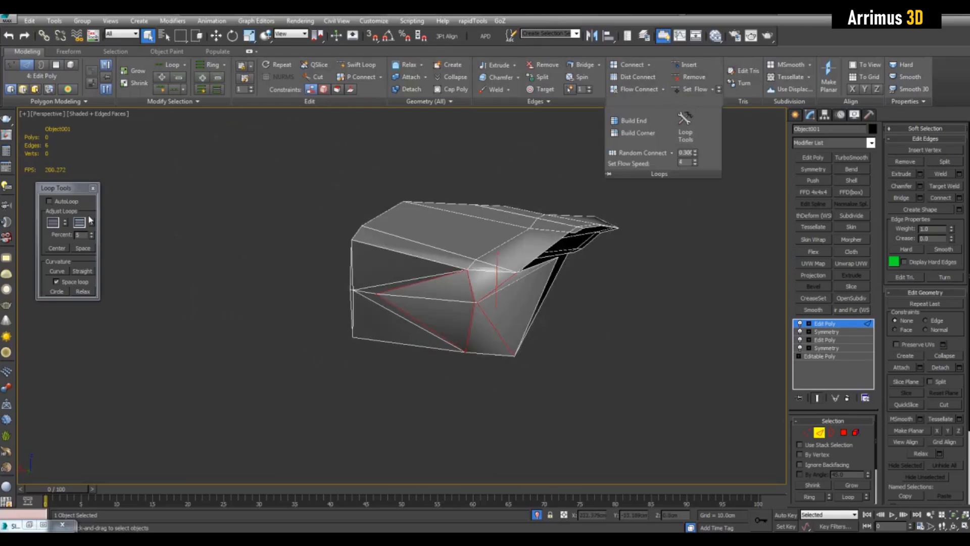
scroll(290, 228, up, 2)
alt+middle_drag(212, 281, 472, 253)
scroll(479, 287, up, 2)
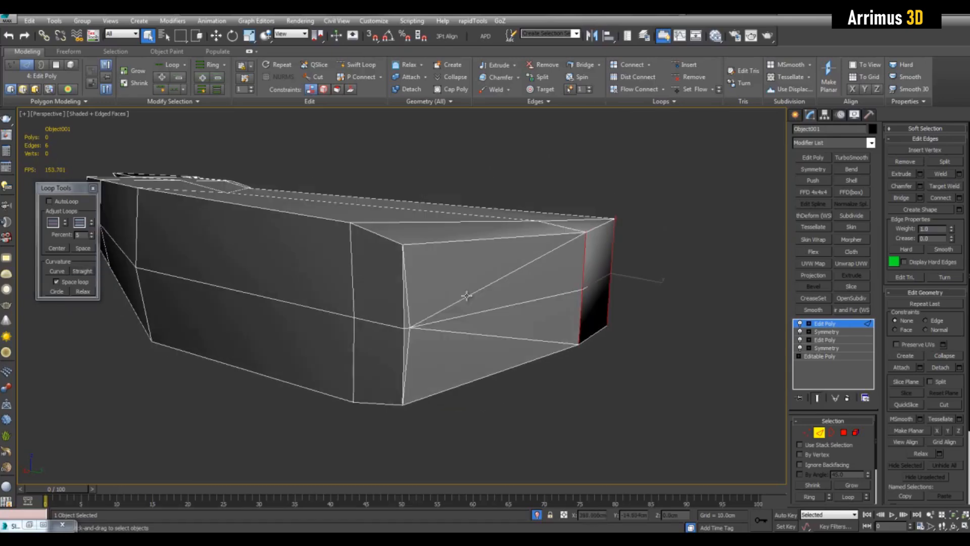
Target-weld the stray notch vertex into the adjacent corner and remove the diagonal edges from the end face
key(1)
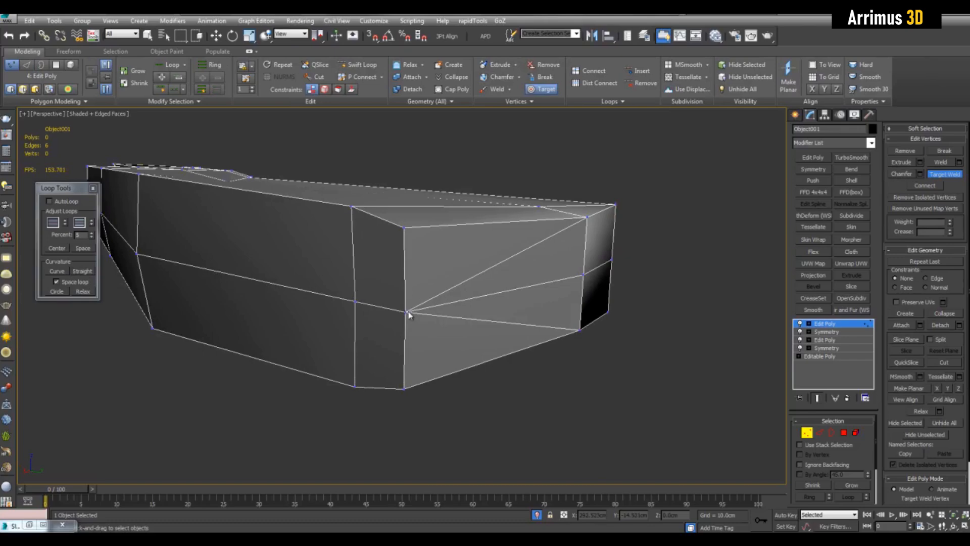
key(2)
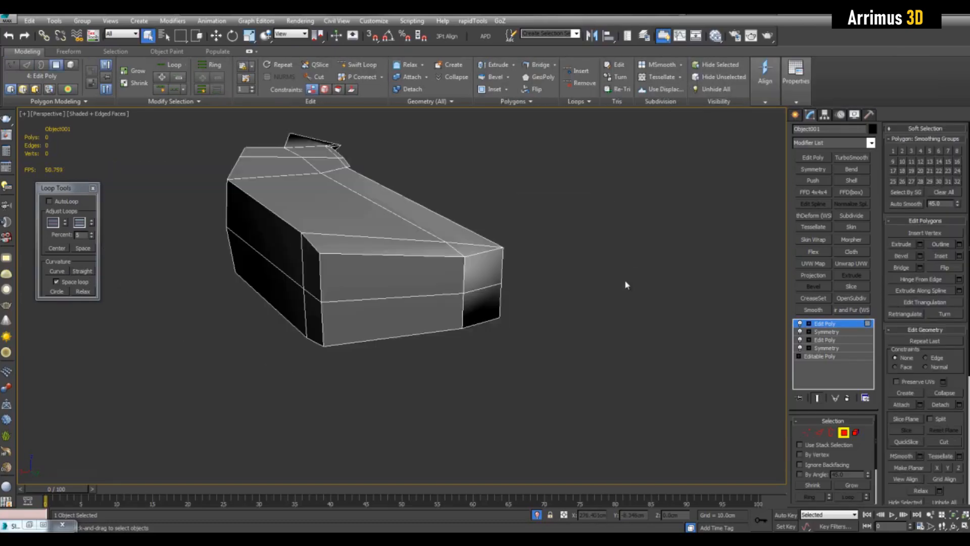
scroll(633, 280, up, 3)
Examine the shading across the fin's squared-off end with the edges hidden and shown
key(ctrl+a)
click(629, 281)
scroll(598, 320, up, 5)
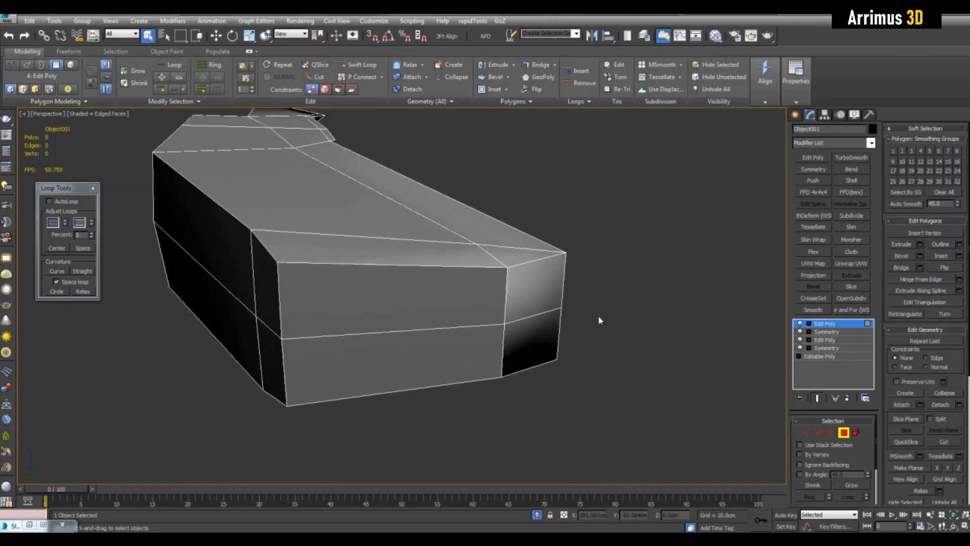
key(F4)
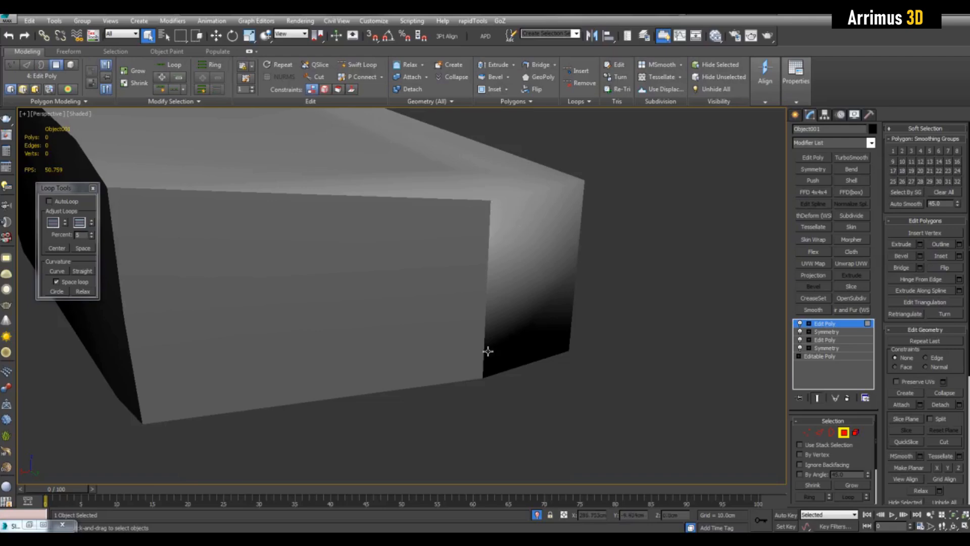
mouse_move(488, 350)
alt+middle_down()
mouse_move(581, 299)
mouse_move(502, 310)
alt+middle_up()
key(F4)
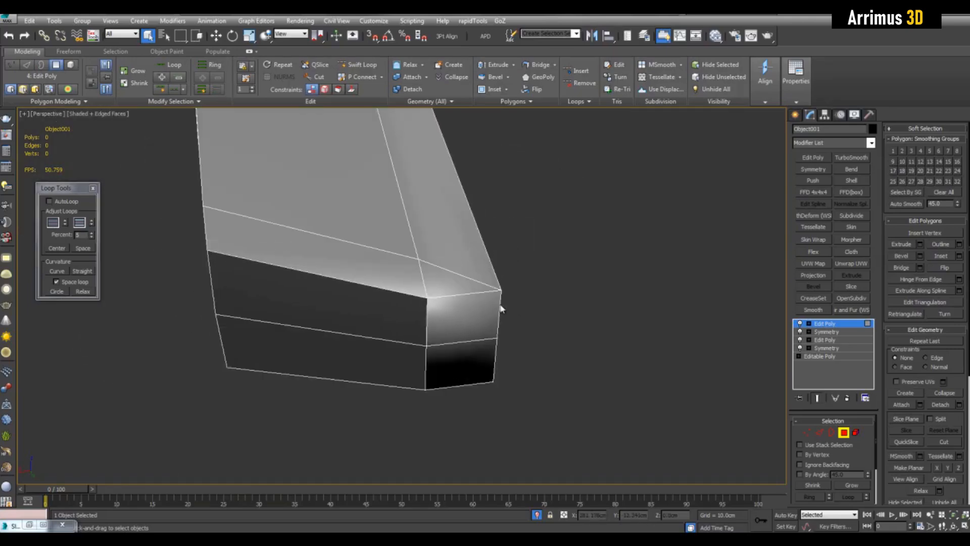
alt+middle_drag(309, 283, 314, 303)
alt+middle_drag(419, 311, 444, 303)
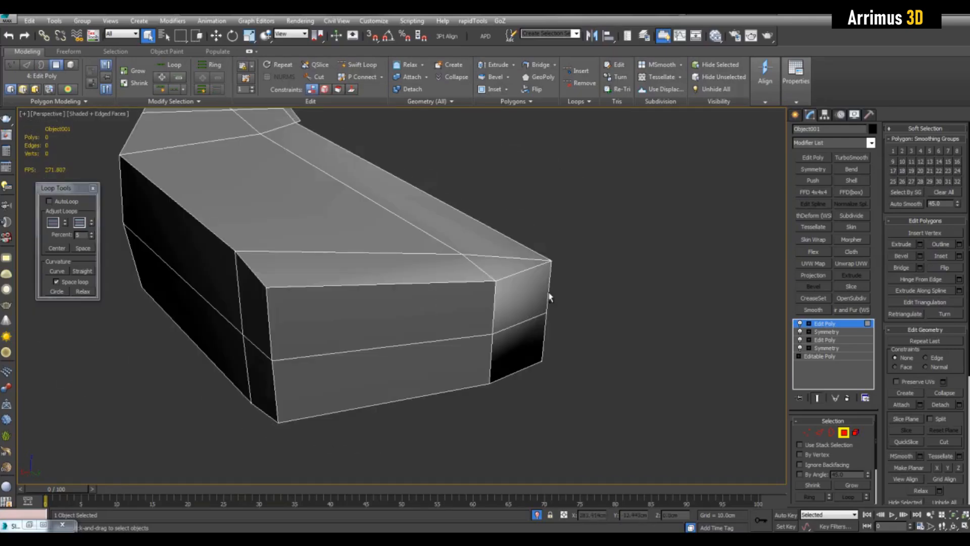
Reset the smoothing on all of the fin's polygons to flat facets and check the shading without edges
key(ctrl+a)
click(641, 270)
middle_drag(640, 288, 638, 269)
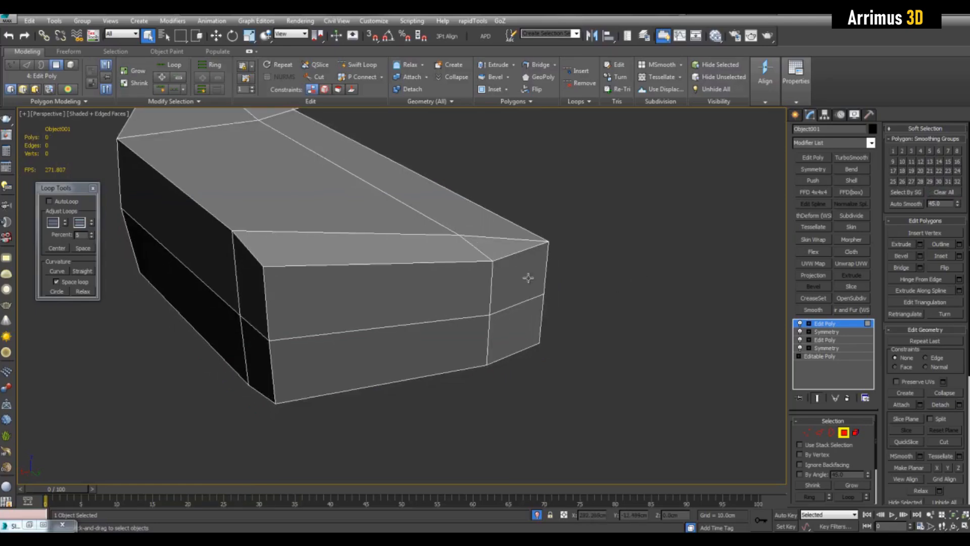
key(F4)
key(F4)
key(F4)
key(F4)
scroll(624, 280, down, 3)
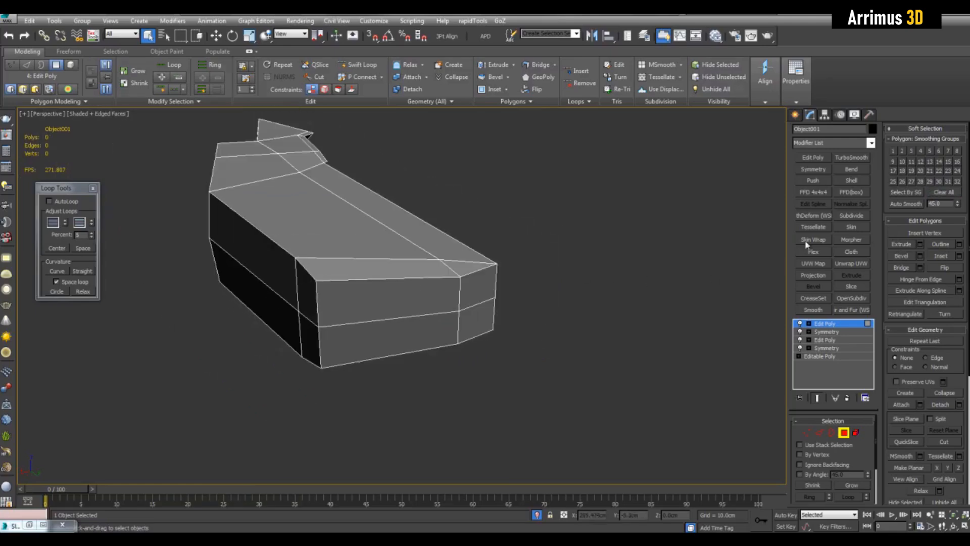
Paste two copied Symmetry modifiers above the Edit Poly and add TurboSmooth with 2 iterations and Isoline Display
key(4)
right_click(828, 326)
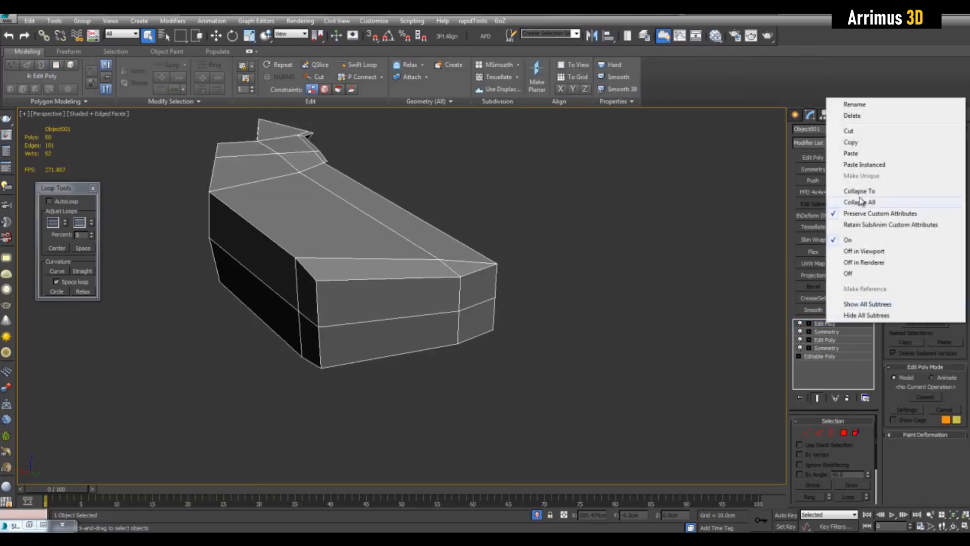
click(853, 154)
click(852, 158)
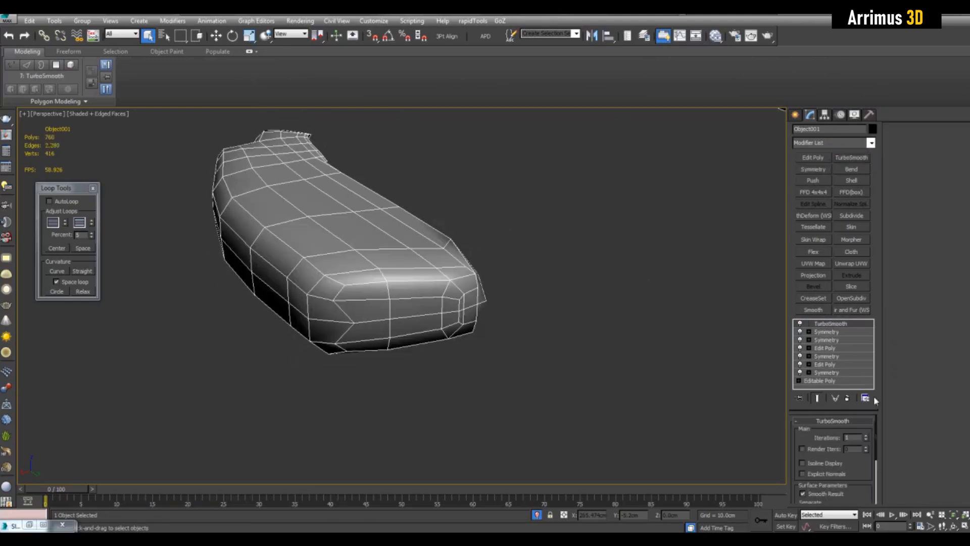
click(866, 435)
click(829, 464)
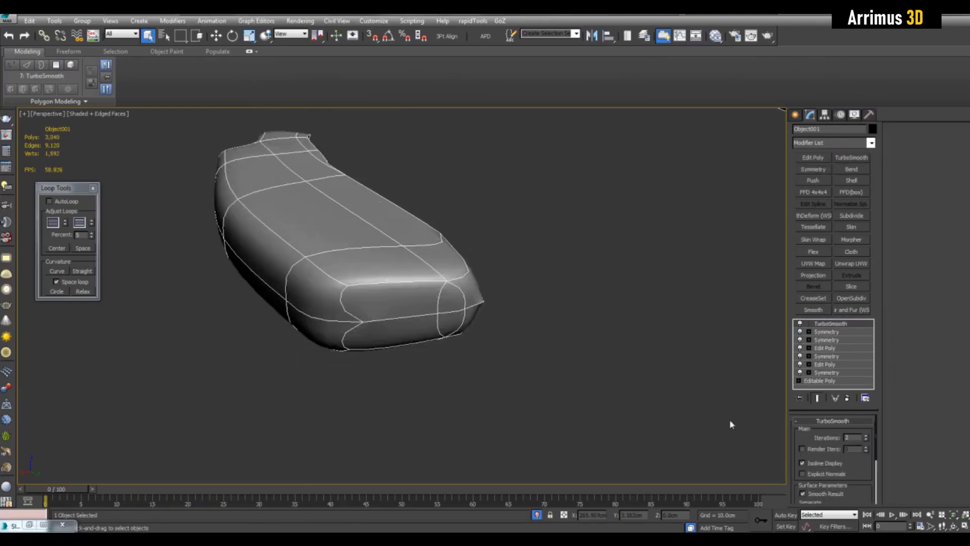
Return to the fin's upper Edit Poly, select the vertices around its squared-off end and weld them
click(616, 374)
alt+middle_drag(473, 343, 334, 289)
click(445, 303)
click(833, 348)
key(1)
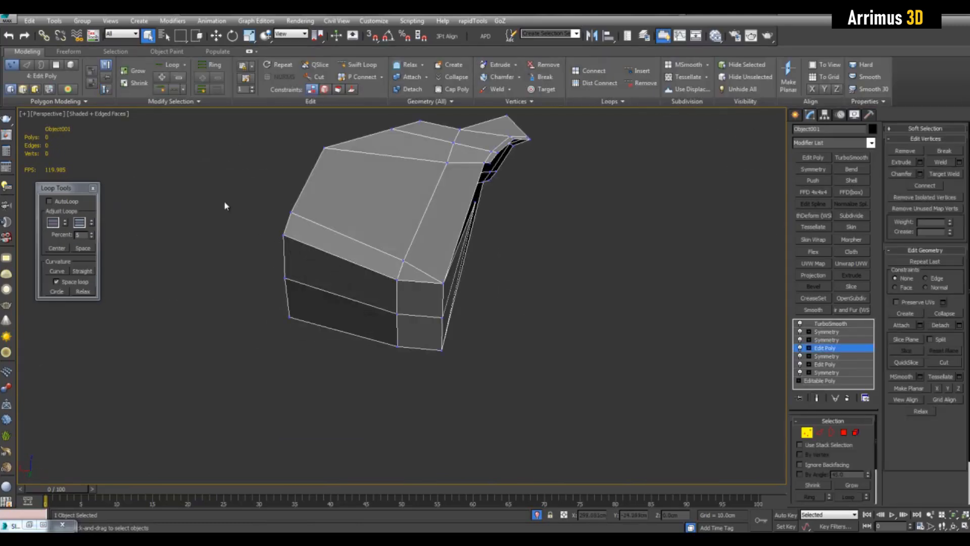
alt+middle_drag(507, 398, 498, 368)
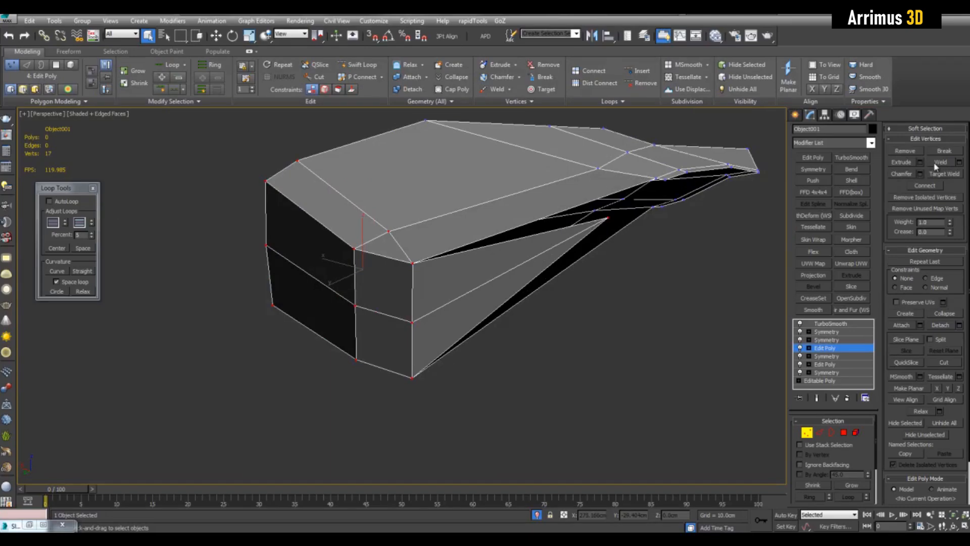
alt+middle_drag(683, 319, 644, 309)
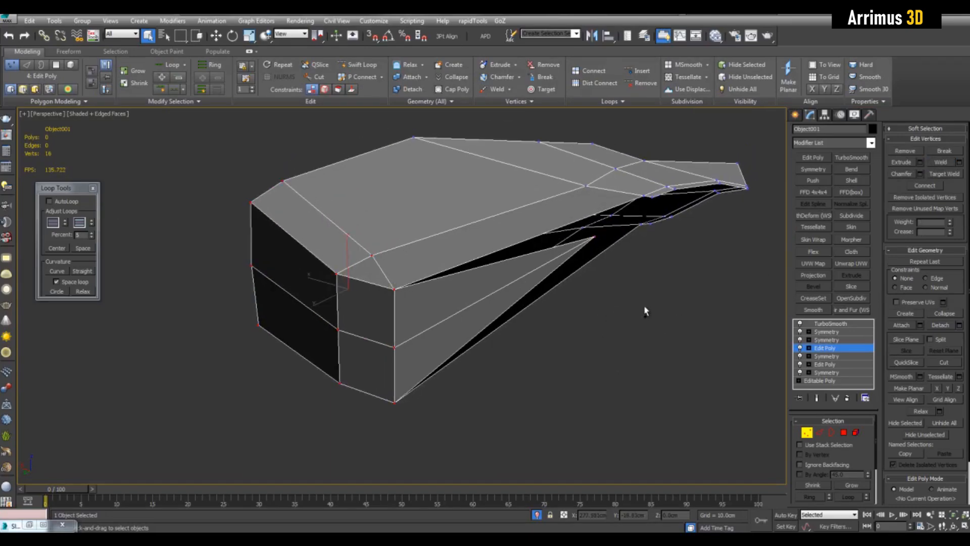
Weld the selected vertices around the fin's squared-off end and check the shading with the edges hidden and shown
click(960, 163)
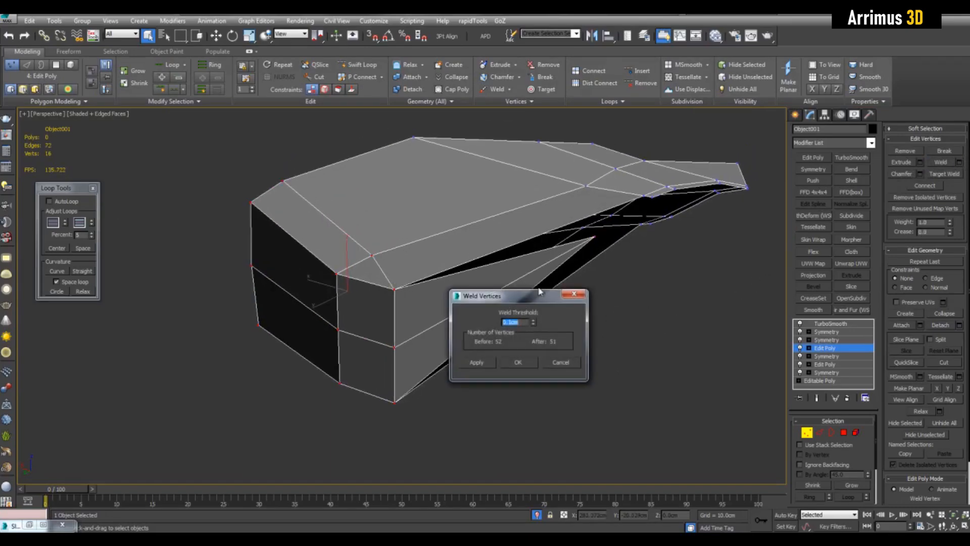
click(526, 363)
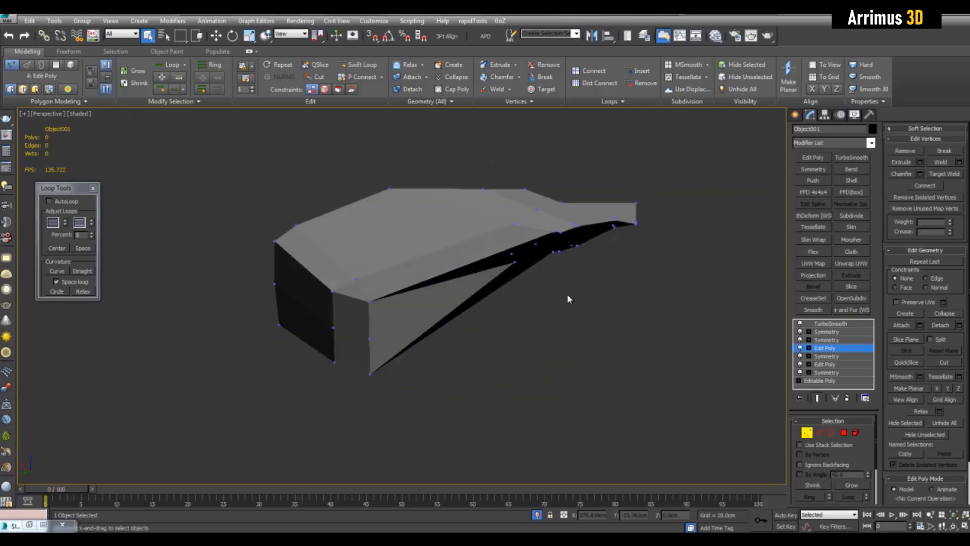
key(F4)
mouse_move(568, 300)
alt+middle_down()
mouse_move(561, 278)
mouse_move(499, 277)
mouse_move(583, 322)
mouse_move(646, 316)
mouse_move(520, 299)
mouse_move(630, 295)
mouse_move(495, 245)
mouse_move(422, 329)
mouse_move(420, 321)
mouse_move(514, 311)
mouse_move(526, 279)
mouse_move(509, 241)
mouse_move(681, 266)
mouse_move(592, 276)
alt+middle_up()
key(F4)
scroll(681, 266, up, 3)
scroll(586, 260, down, 2)
Remove the stray edge beside the small gap near the fin's squared-off end and target-weld the adjacent vertex onto the corner
key(2)
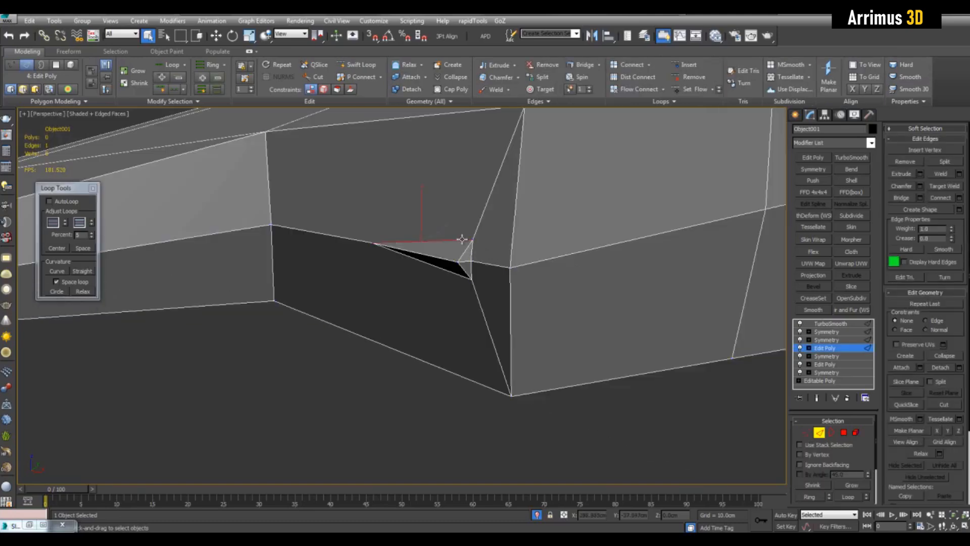
click(906, 162)
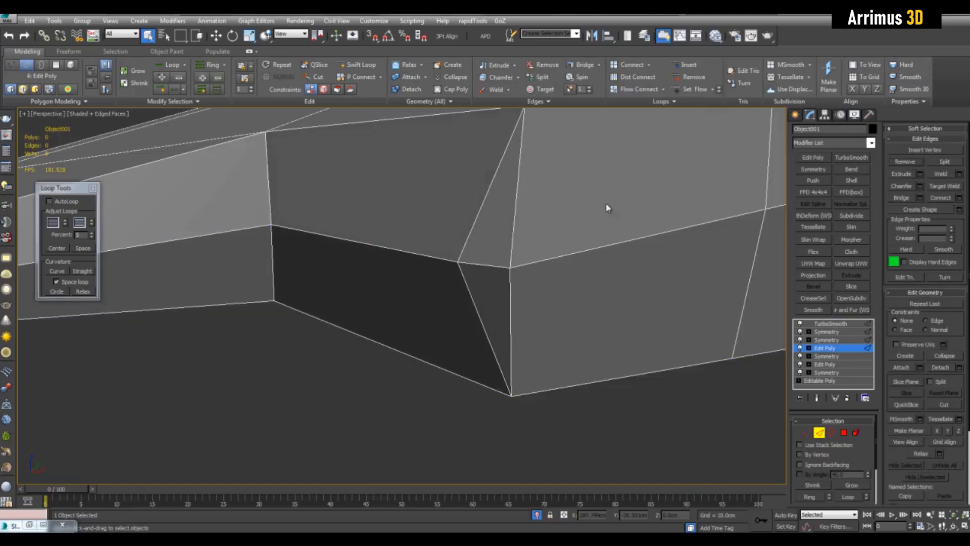
middle_drag(606, 208, 652, 219)
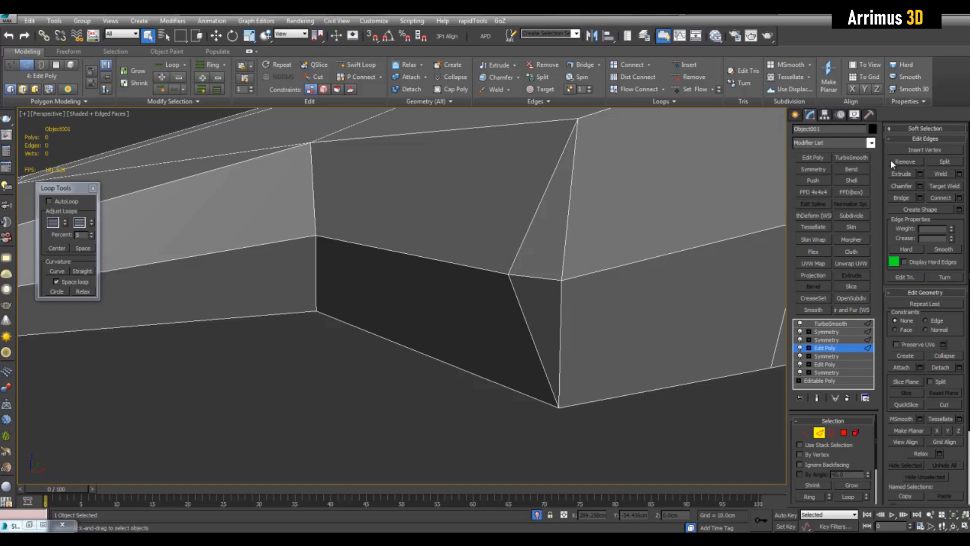
middle_drag(563, 217, 547, 228)
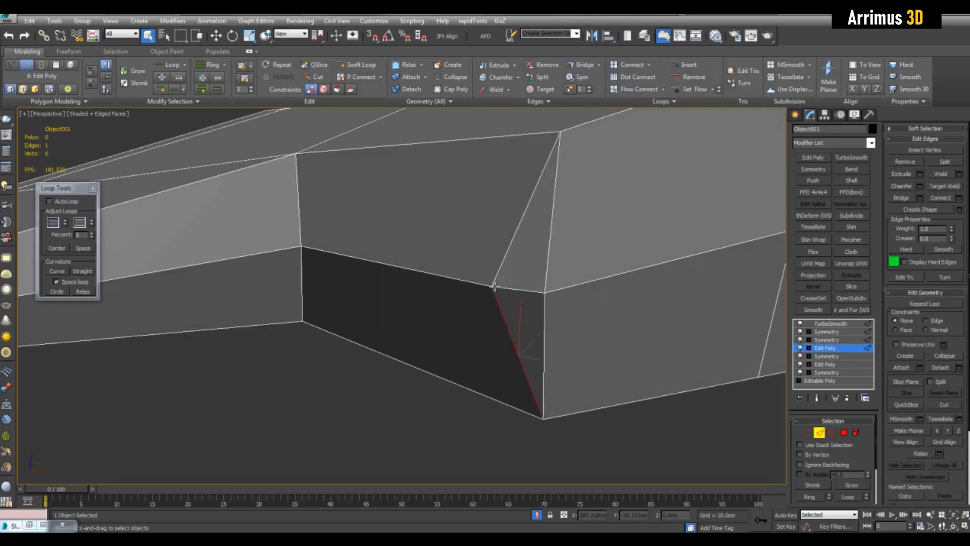
key(1)
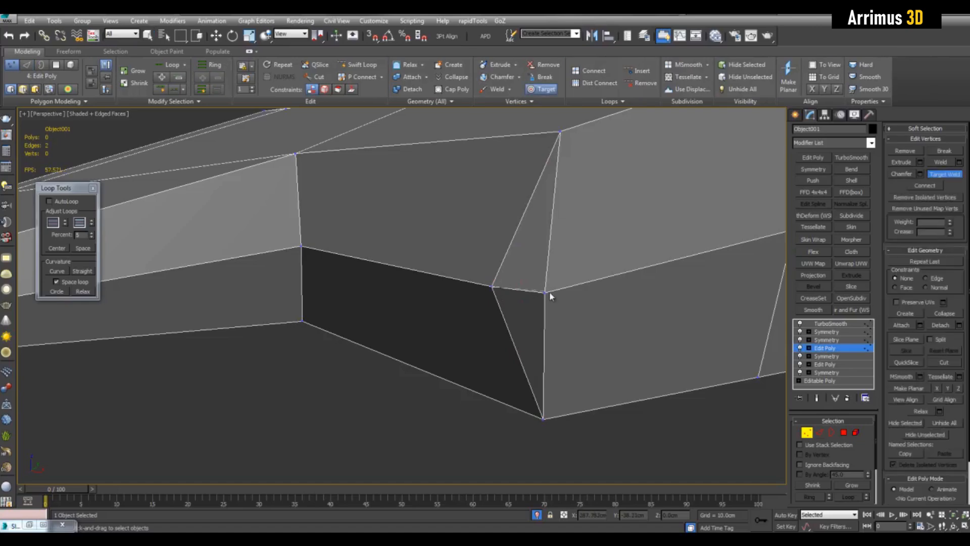
click(545, 292)
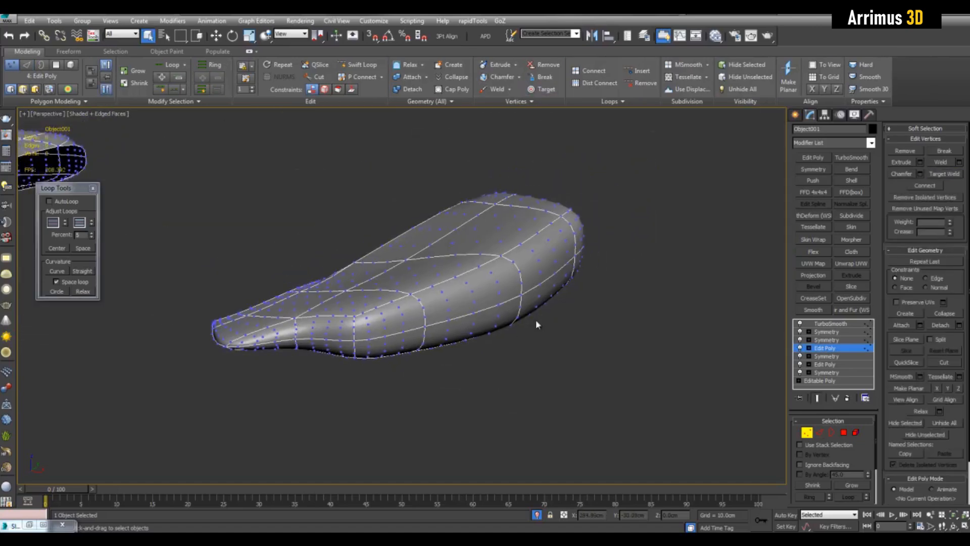
alt+middle_drag(535, 323, 329, 305)
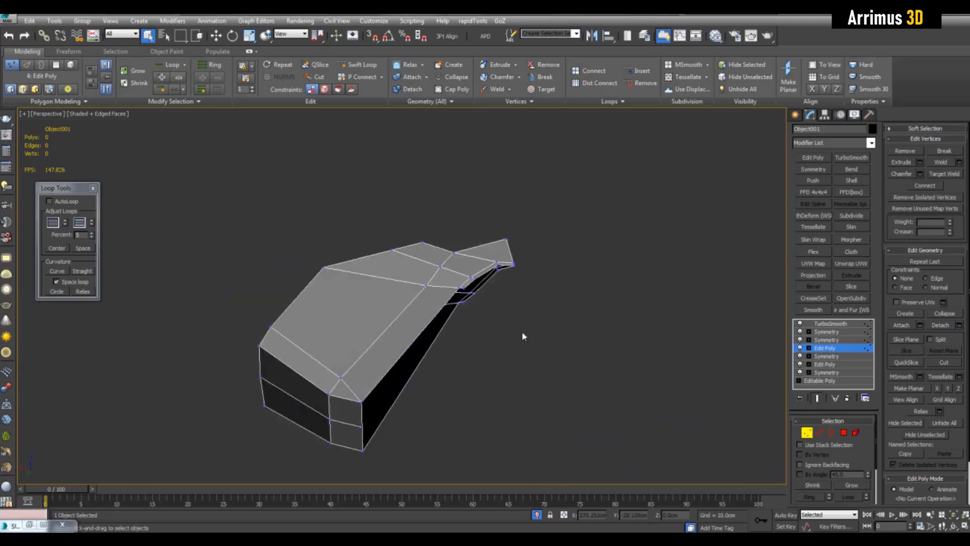
Bridge the upper and lower border edges along the fin's open long side, leaving out the edges at both ends
scroll(539, 242, up, 3)
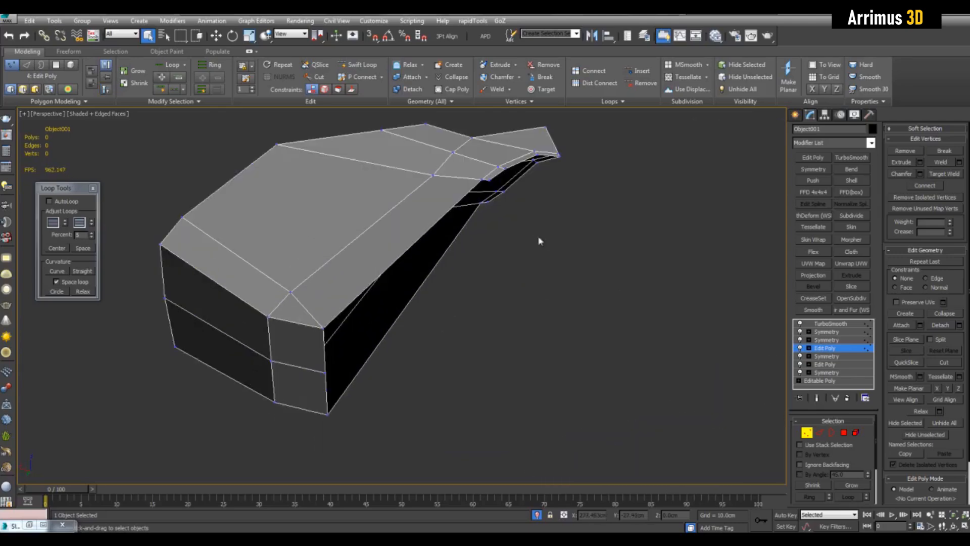
alt+middle_drag(539, 241, 667, 295)
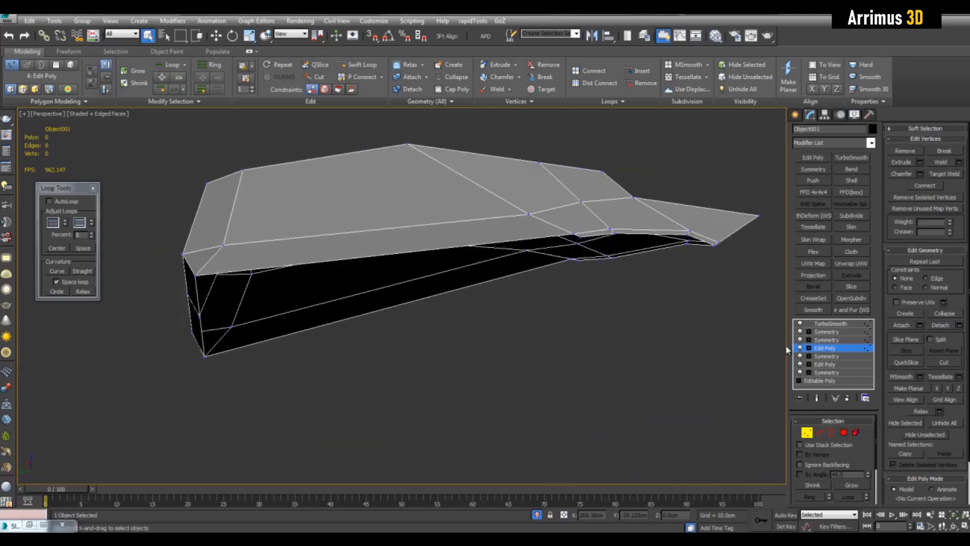
click(828, 373)
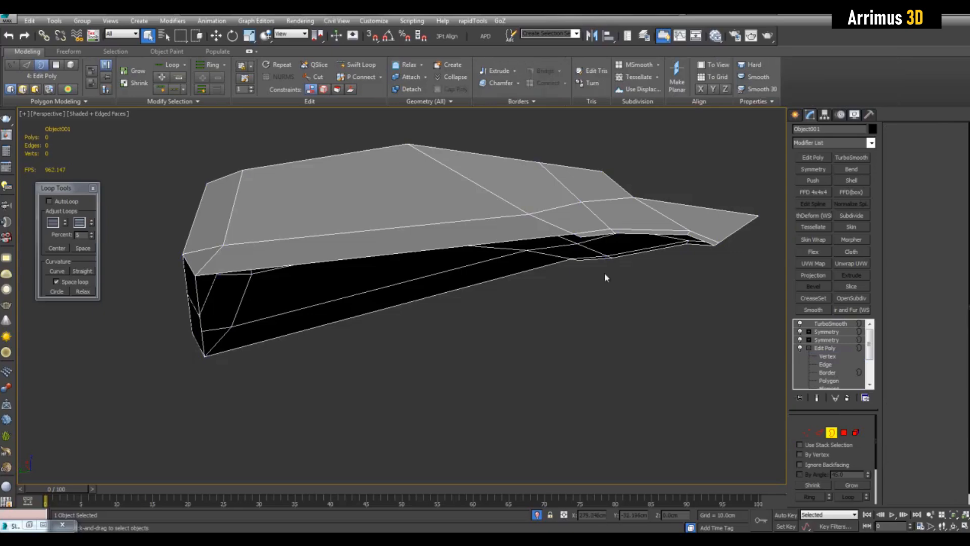
click(600, 258)
middle_drag(600, 257, 642, 274)
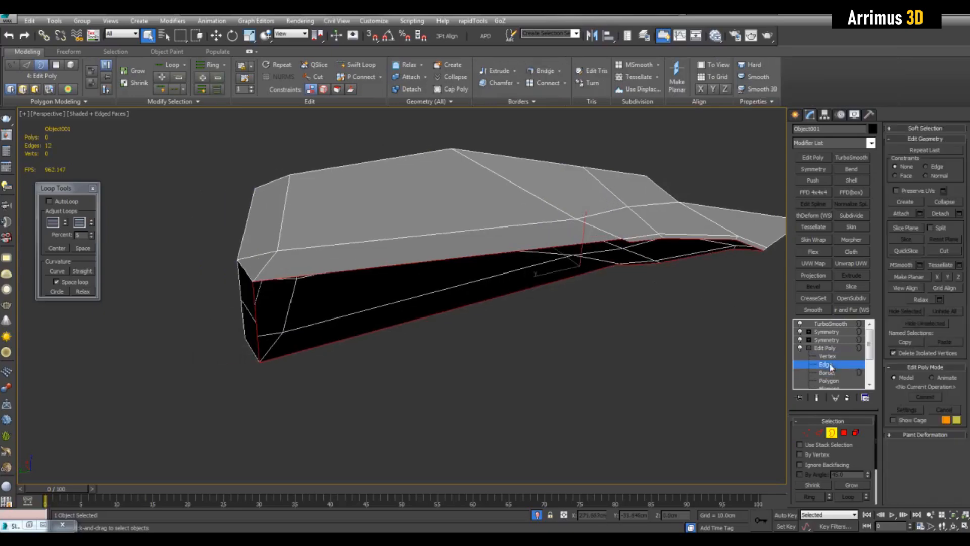
click(826, 365)
alt+middle_drag(435, 286, 443, 293)
alt+middle_drag(289, 308, 464, 274)
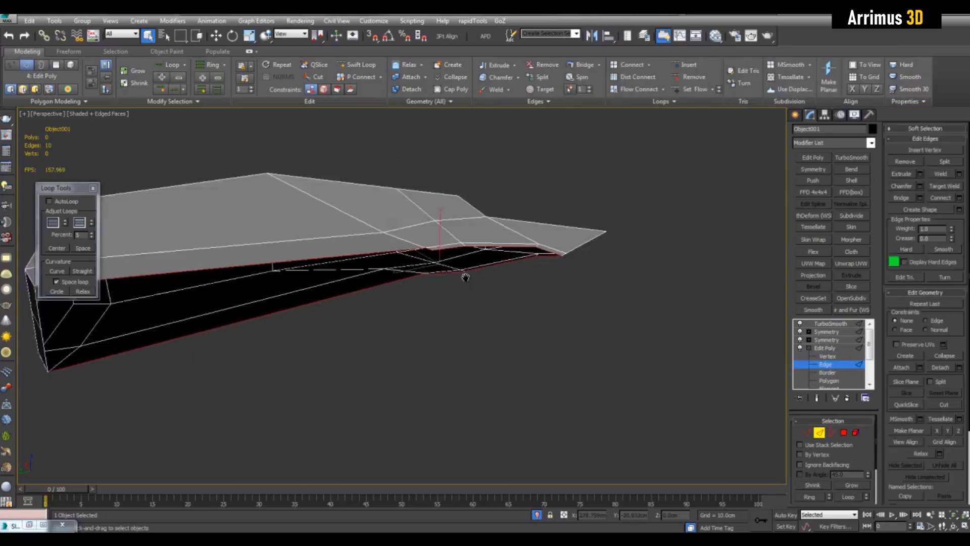
scroll(463, 275, up, 3)
alt+drag(625, 274, 630, 275)
key(ctrl+shift+b)
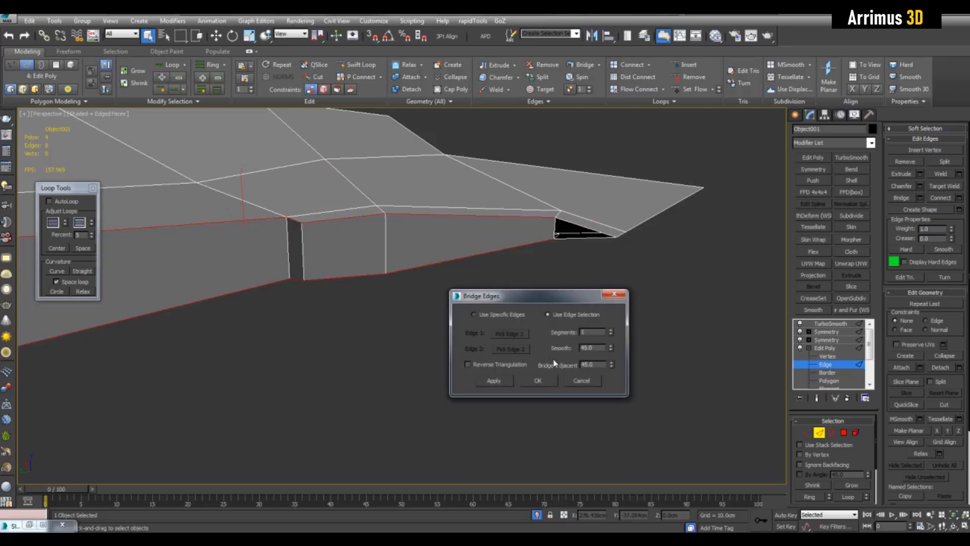
key(Return)
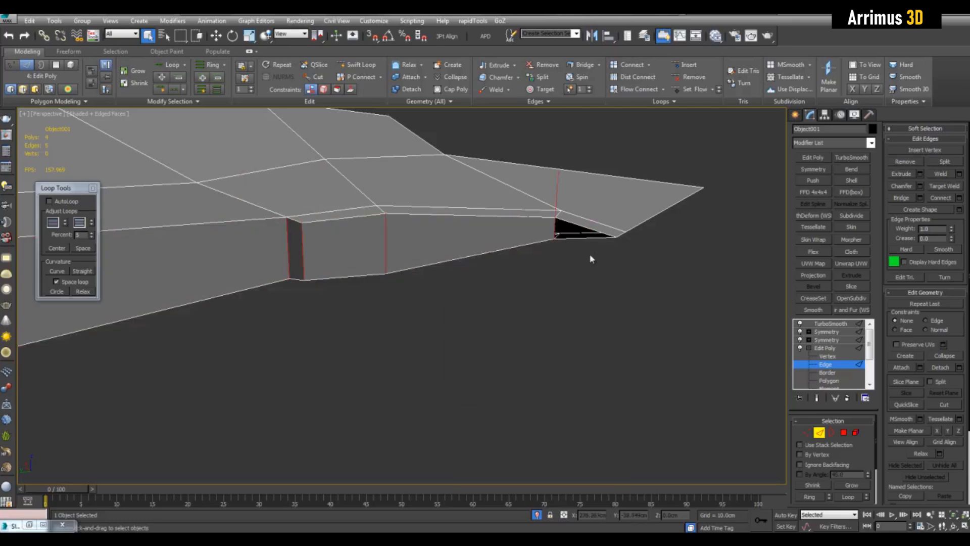
Examine the remaining open borders at the fin's tip and squared-off end
middle_drag(590, 258, 661, 286)
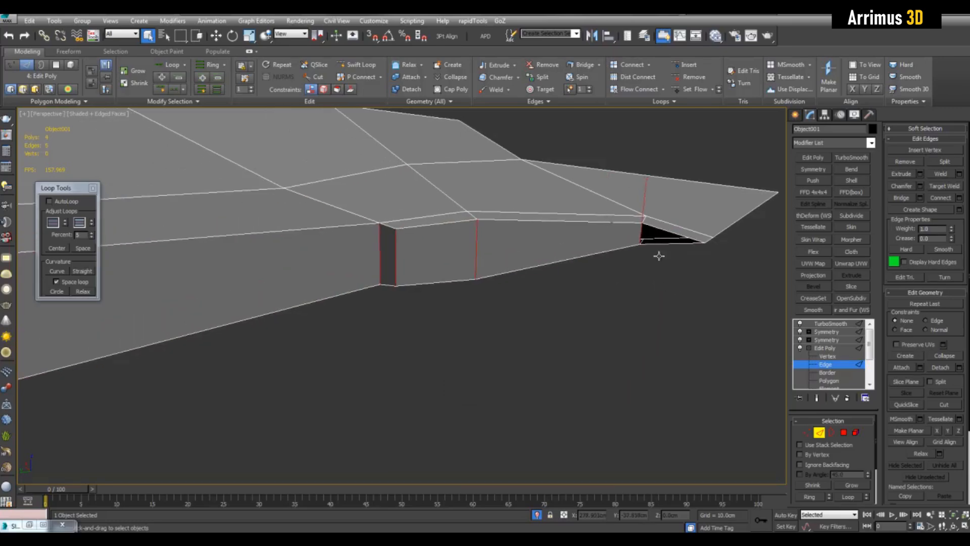
key(3)
scroll(653, 233, down, 2)
middle_drag(406, 307, 611, 289)
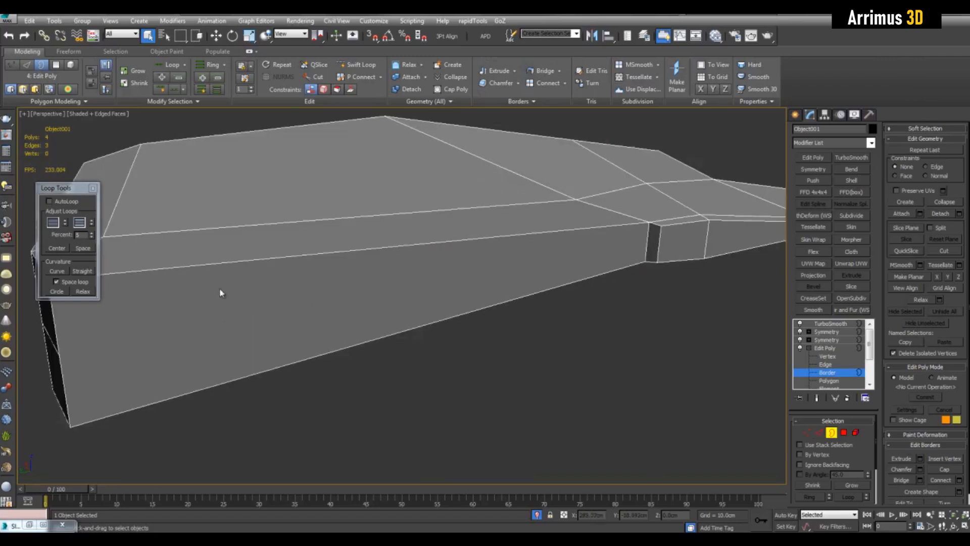
middle_drag(220, 290, 488, 313)
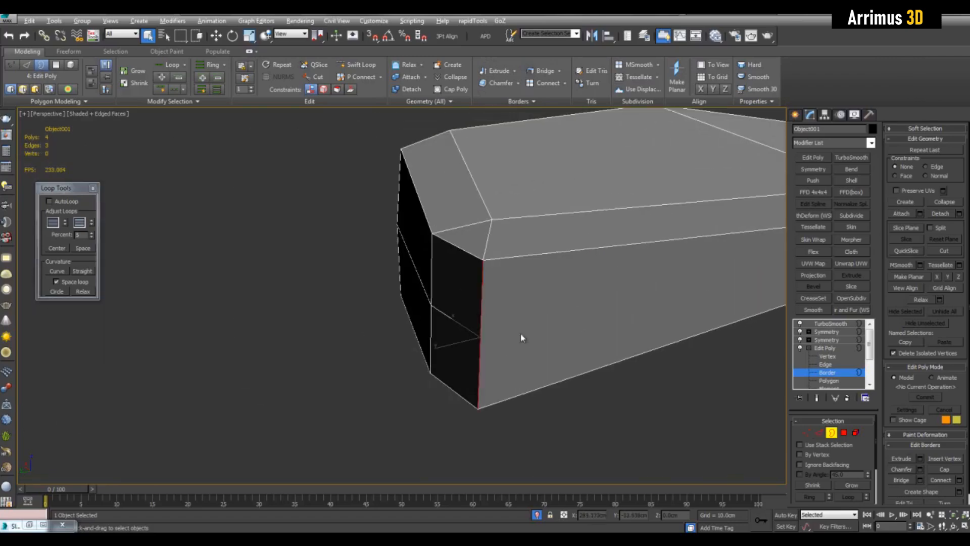
click(617, 382)
alt+middle_drag(617, 381, 690, 355)
Add an Edit Poly between the two Symmetry modifiers and weld all of the fin's vertices
click(814, 347)
click(824, 343)
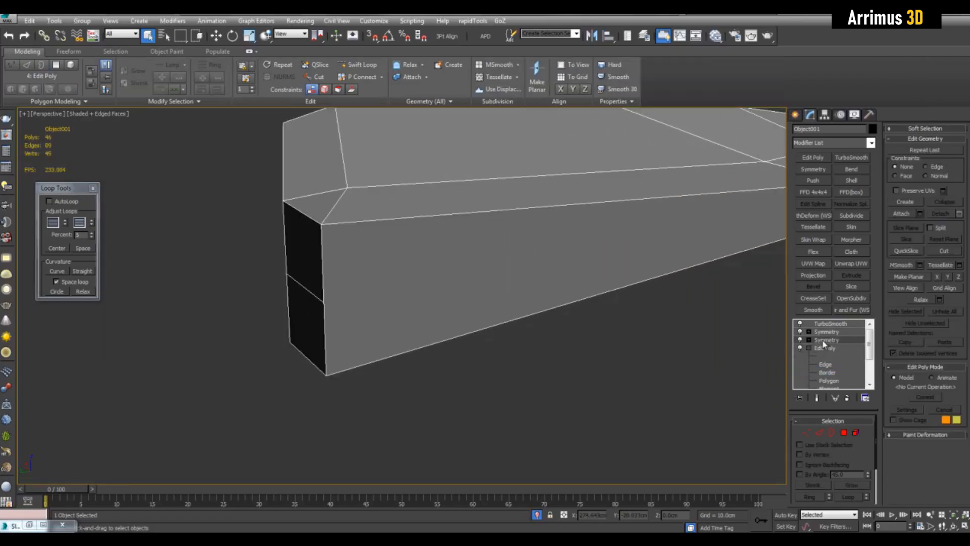
key(1)
alt+middle_drag(648, 262, 603, 312)
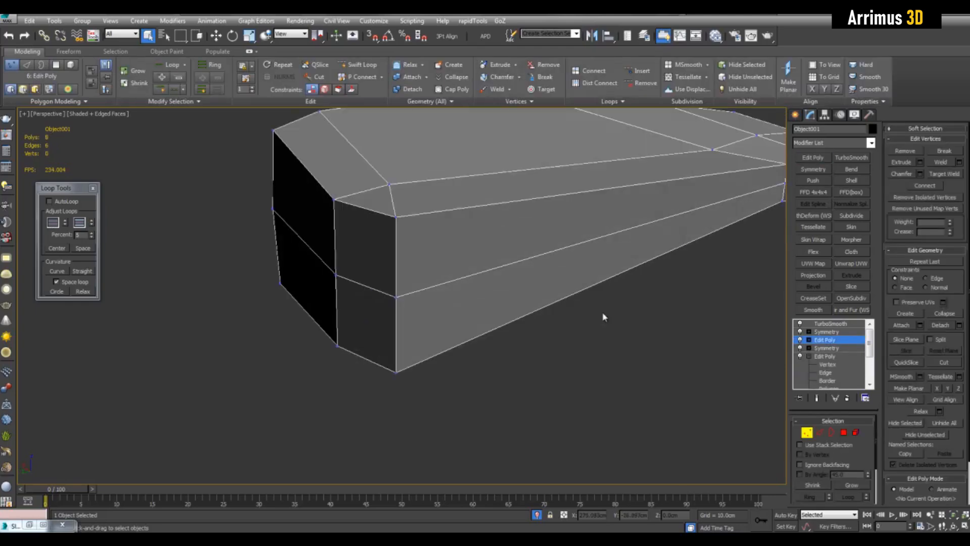
middle_drag(667, 288, 630, 327)
scroll(652, 323, down, 3)
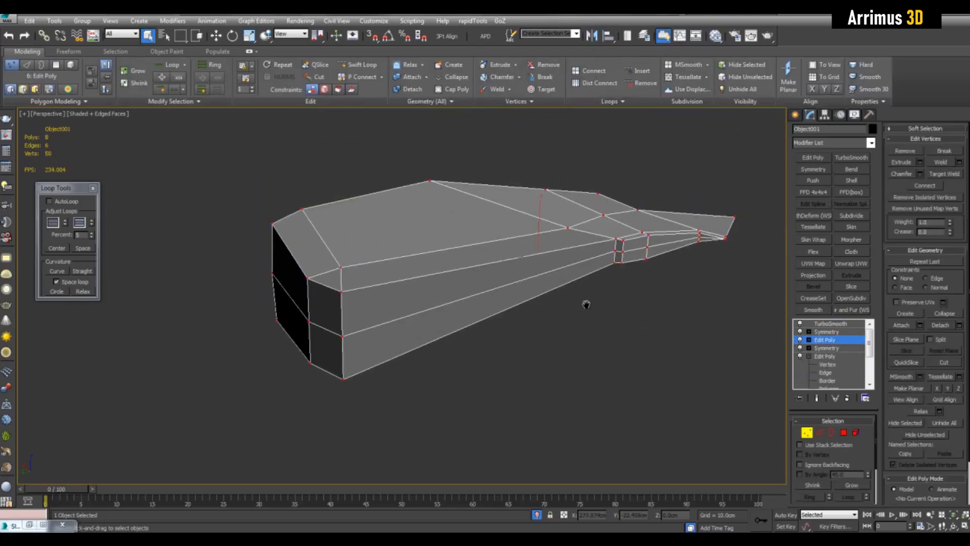
scroll(586, 304, up, 2)
click(958, 163)
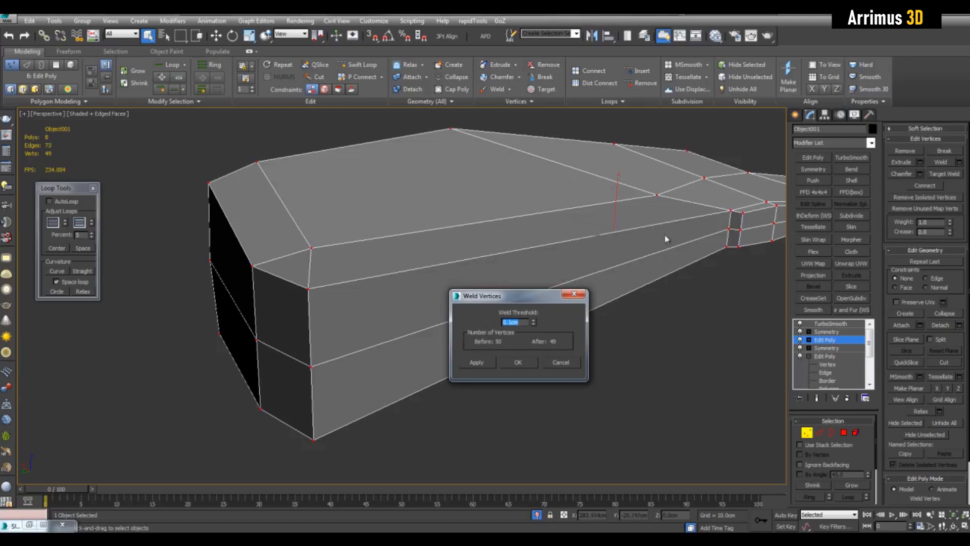
click(525, 364)
scroll(503, 357, down, 5)
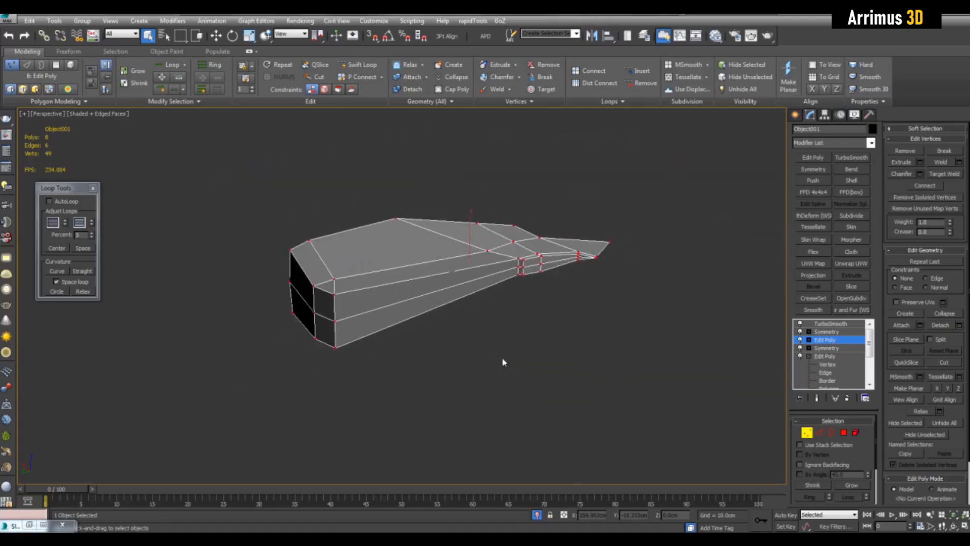
Examine the smoothed fin's surface from several angles with the edges hidden and shown
middle_drag(571, 236, 520, 365)
scroll(561, 305, up, 5)
click(539, 326)
scroll(539, 326, down, 5)
scroll(535, 349, up, 4)
alt+middle_drag(445, 337, 396, 350)
scroll(432, 293, down, 3)
scroll(396, 350, up, 4)
scroll(504, 320, down, 3)
alt+middle_drag(497, 314, 553, 312)
scroll(500, 334, up, 3)
scroll(621, 307, down, 2)
key(F4)
middle_drag(689, 313, 474, 246)
key(1)
scroll(630, 296, down, 3)
key(z)
mouse_move(474, 246)
middle_down()
mouse_move(463, 273)
mouse_move(429, 226)
mouse_move(371, 264)
mouse_move(502, 294)
mouse_move(706, 302)
mouse_move(691, 309)
middle_up()
scroll(475, 257, down, 3)
scroll(463, 273, up, 3)
key(F4)
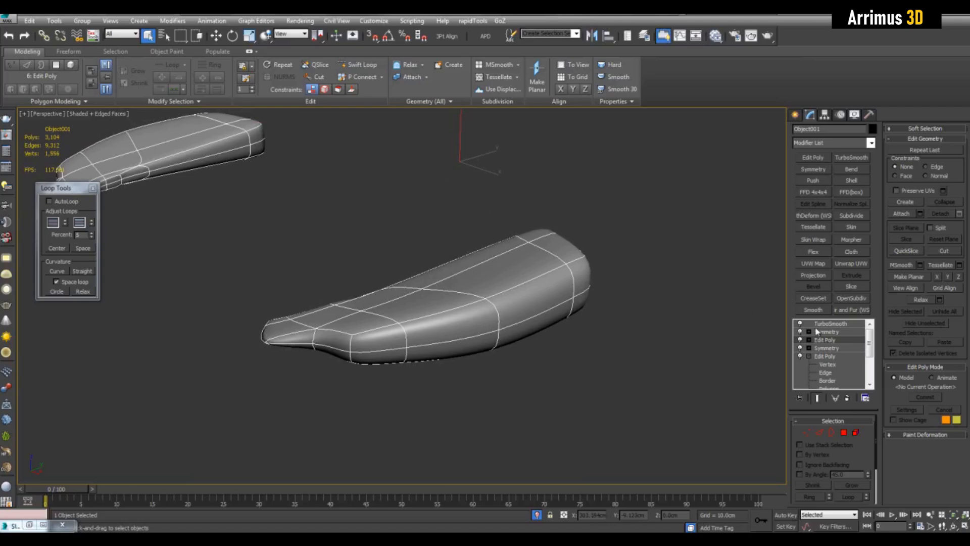
Apply an FFD 4x4x4 modifier below the upper Symmetry and scale its control points vertically to thicken the fin's wide part
click(820, 195)
alt+middle_drag(524, 281, 409, 227)
drag(498, 344, 506, 360)
alt+middle_drag(503, 357, 461, 254)
scroll(461, 254, down, 4)
key(r)
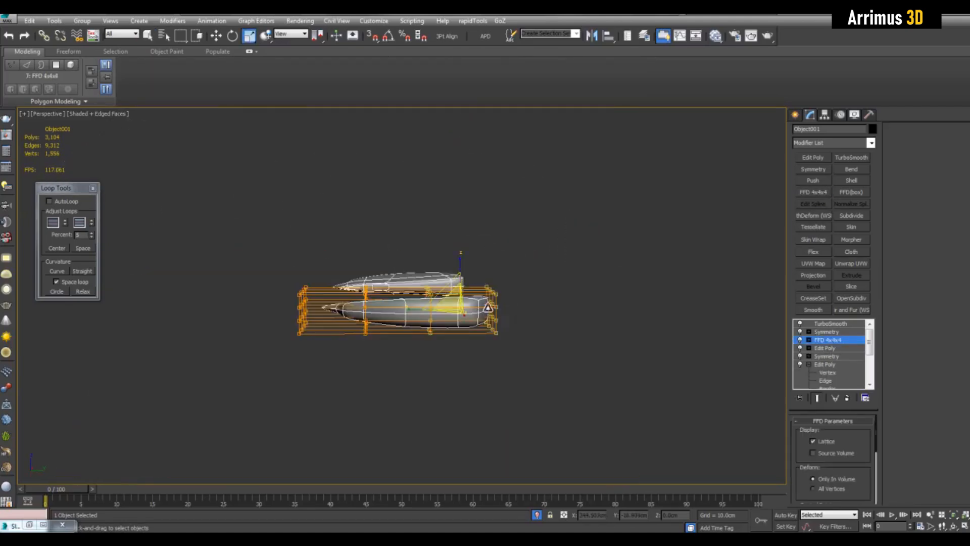
scroll(461, 253, up, 2)
key(grave)
drag(498, 273, 494, 246)
Move the lattice control points at the fin's blunt end about 2.9 cm outward along Y
mouse_move(549, 261)
middle_down()
mouse_move(502, 260)
mouse_move(445, 229)
mouse_move(475, 255)
mouse_move(470, 269)
middle_up()
key(F4)
drag(461, 253, 484, 258)
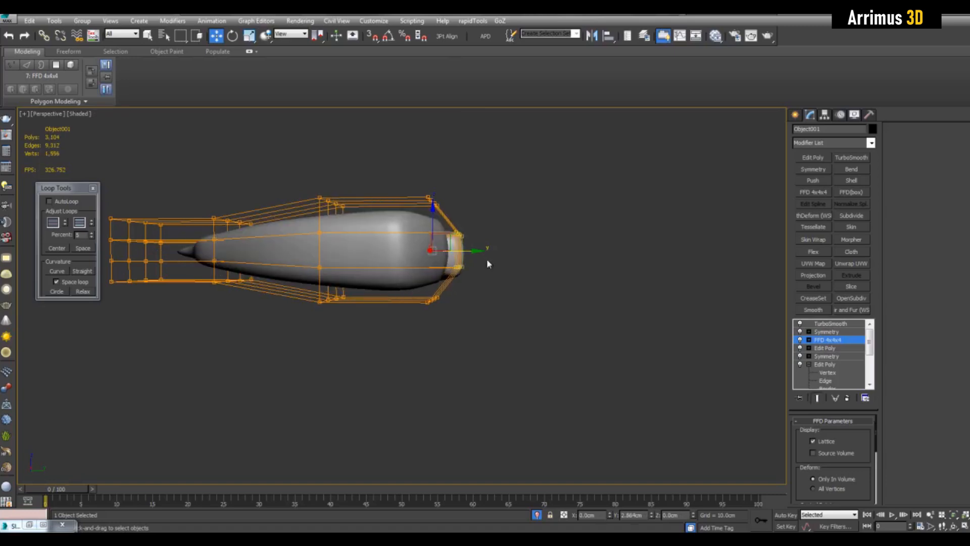
alt+middle_drag(487, 261, 495, 282)
Scale the lattice control points near the fin's narrow end vertically to refine its taper
middle_drag(323, 232, 294, 205)
key(F4)
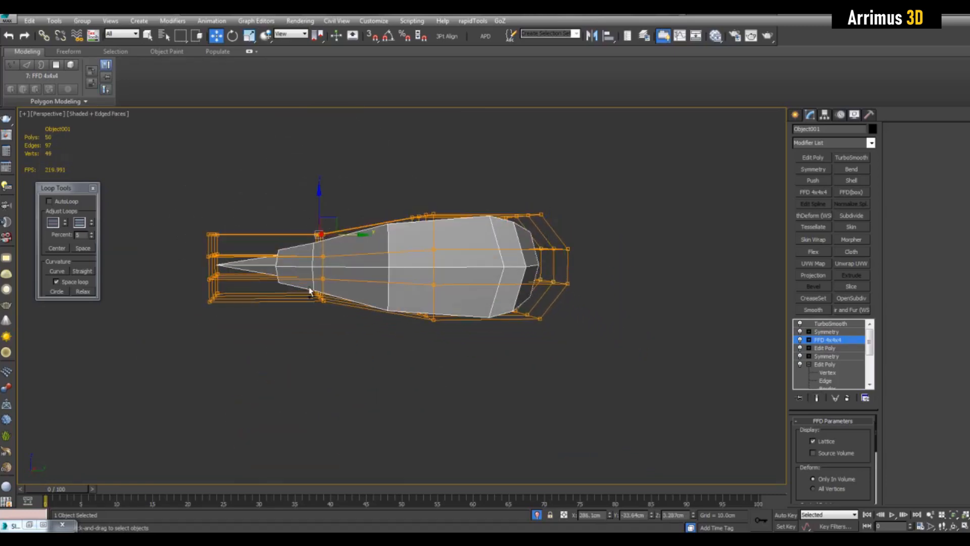
mouse_move(353, 274)
alt+middle_down()
mouse_move(351, 287)
mouse_move(356, 265)
alt+middle_up()
key(F4)
key(F4)
key(r)
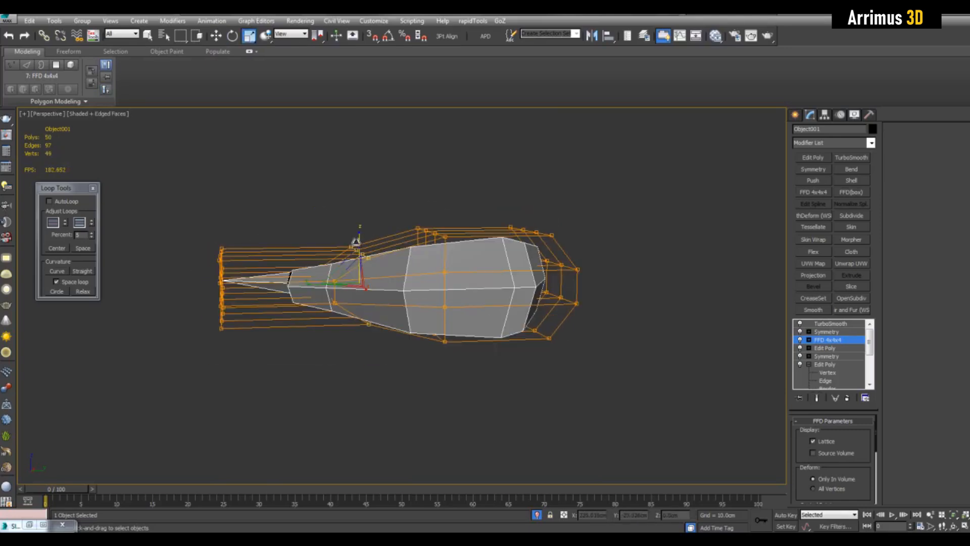
key(F4)
key(q)
Add another Edit Poly directly above the fin's FFD 4x4x4 modifier
alt+middle_drag(423, 253, 569, 264)
key(F4)
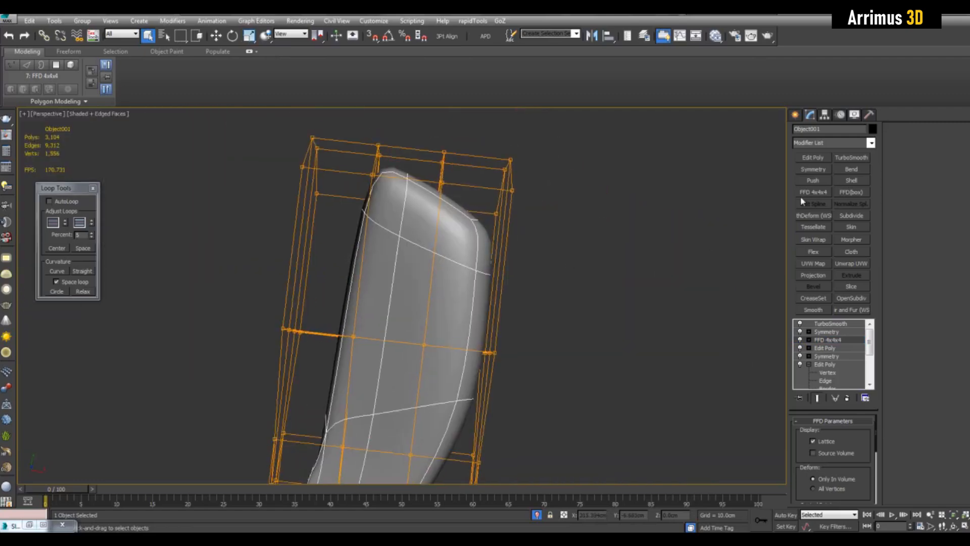
click(819, 162)
alt+middle_drag(488, 285, 519, 268)
Isolate the fin together with the hull variant and check how they look side by side without edges
scroll(550, 258, down, 10)
scroll(536, 259, up, 5)
key(F4)
key(F4)
ctrl+click(431, 242)
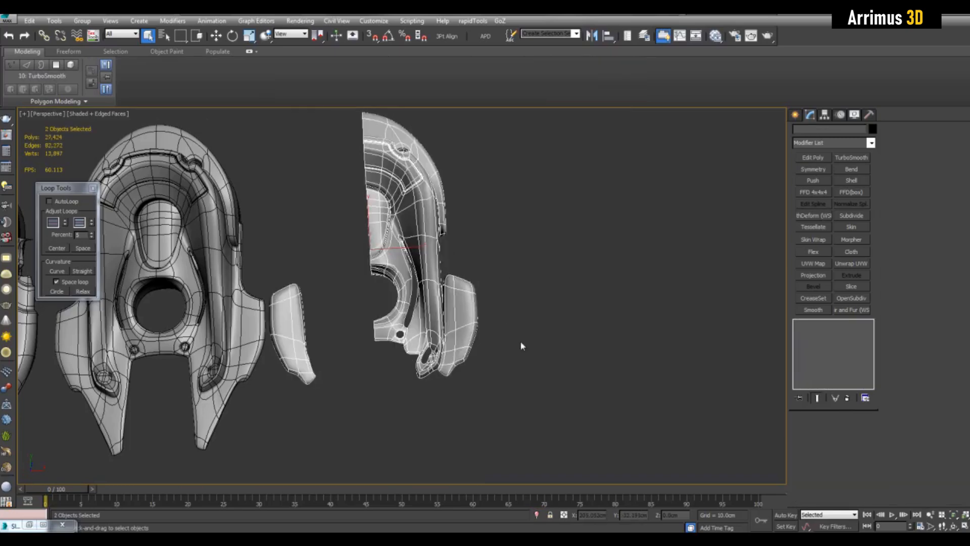
key(alt+q)
click(518, 223)
mouse_move(523, 323)
alt+middle_down()
mouse_move(518, 224)
mouse_move(435, 128)
alt+middle_up()
key(F4)
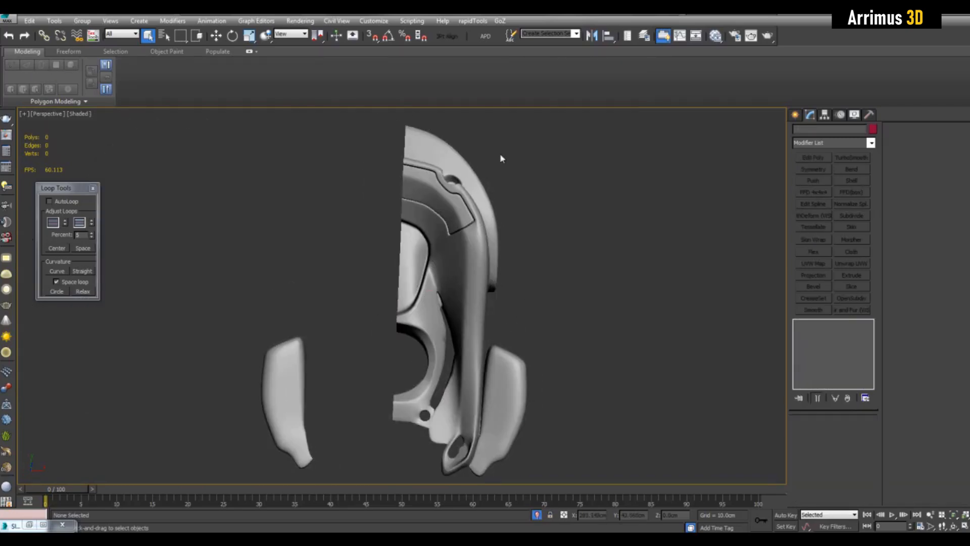
middle_drag(511, 323, 507, 287)
key(F4)
Adjust the hull's upper Symmetry modifier so that its missing half is mirrored, and check the shading without edges
click(472, 289)
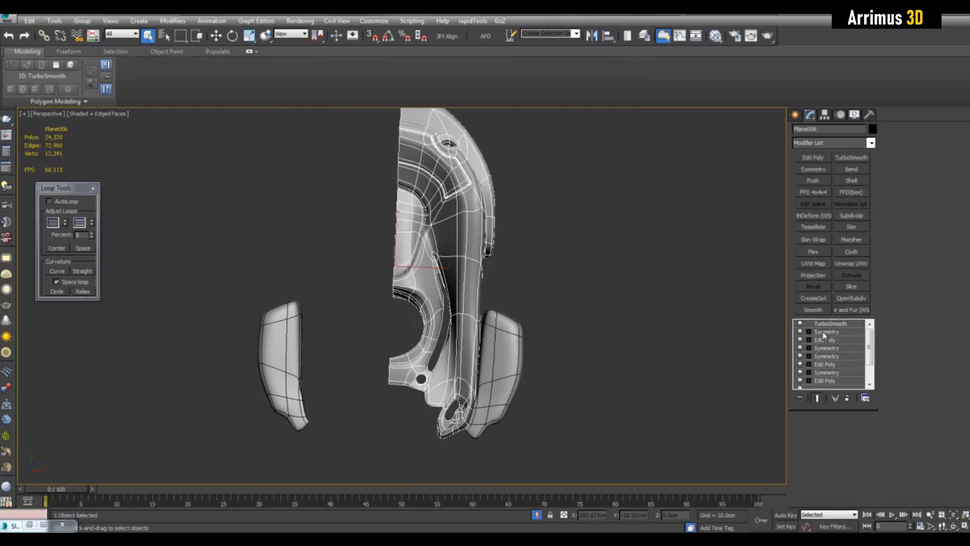
click(809, 440)
click(656, 271)
key(F4)
mouse_move(611, 290)
middle_down()
mouse_move(504, 218)
mouse_move(434, 219)
middle_up()
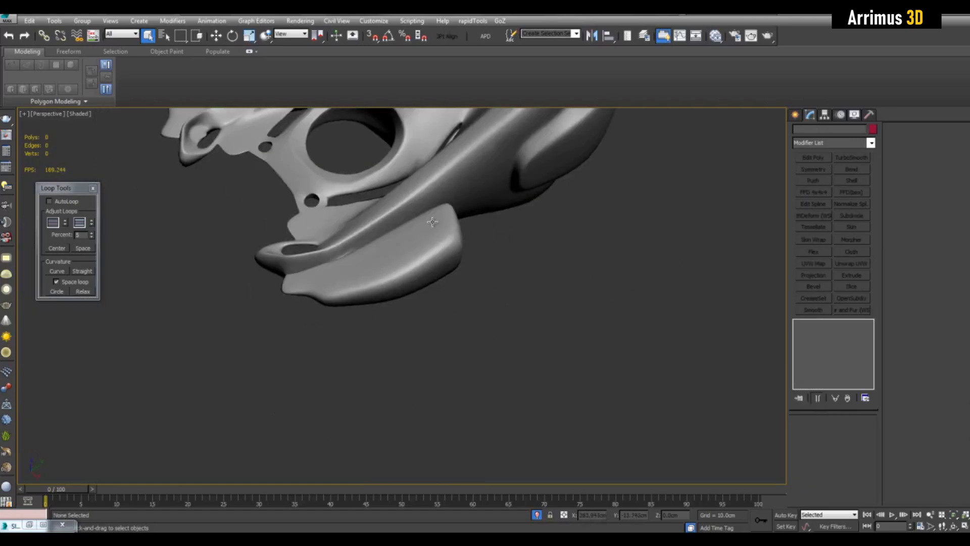
Show the fin's edges and add another Edit Poly above its topmost Edit Poly modifier
click(433, 220)
scroll(433, 220, up, 3)
key(F4)
click(837, 343)
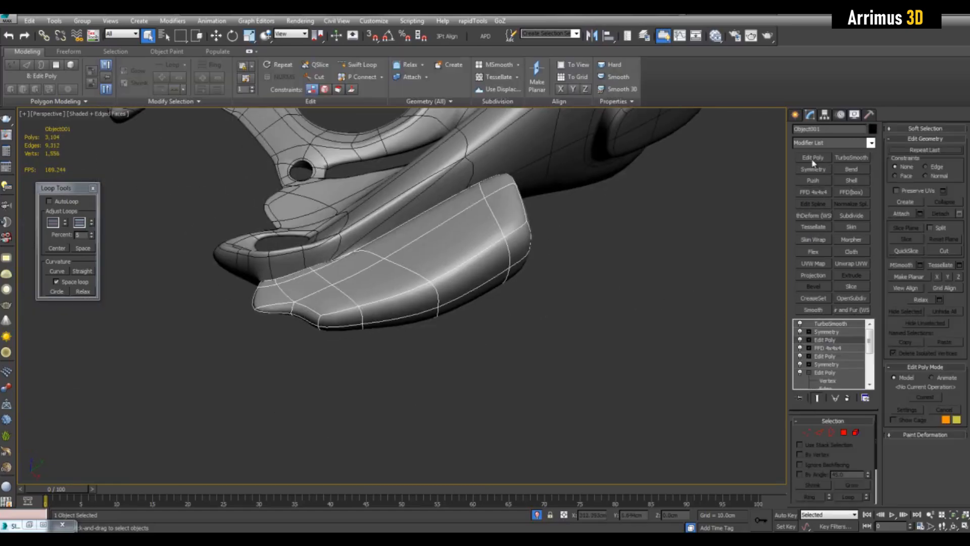
click(812, 161)
Select the four polygons closing the fin's wide end and make them planar
alt+middle_drag(652, 273, 537, 228)
key(grave)
key(4)
scroll(529, 298, up, 3)
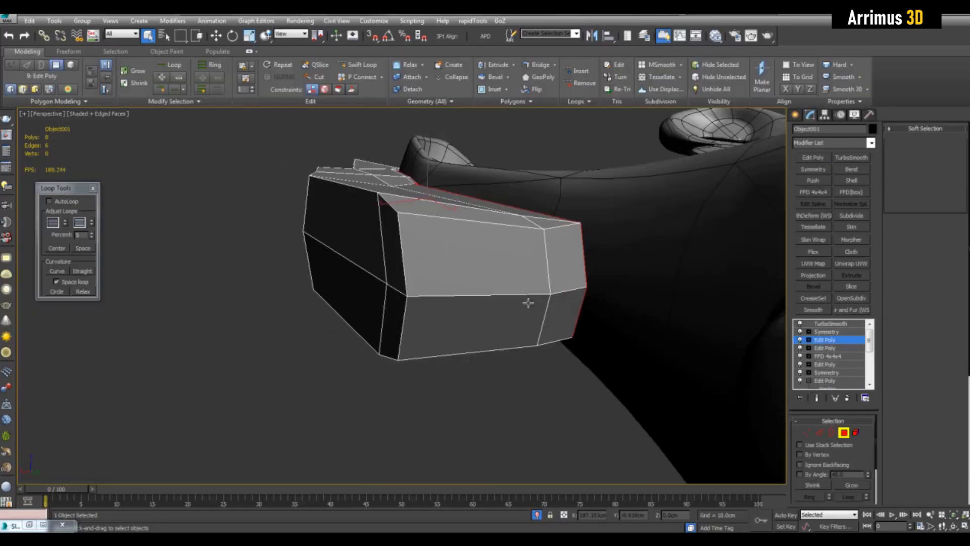
ctrl+click(524, 300)
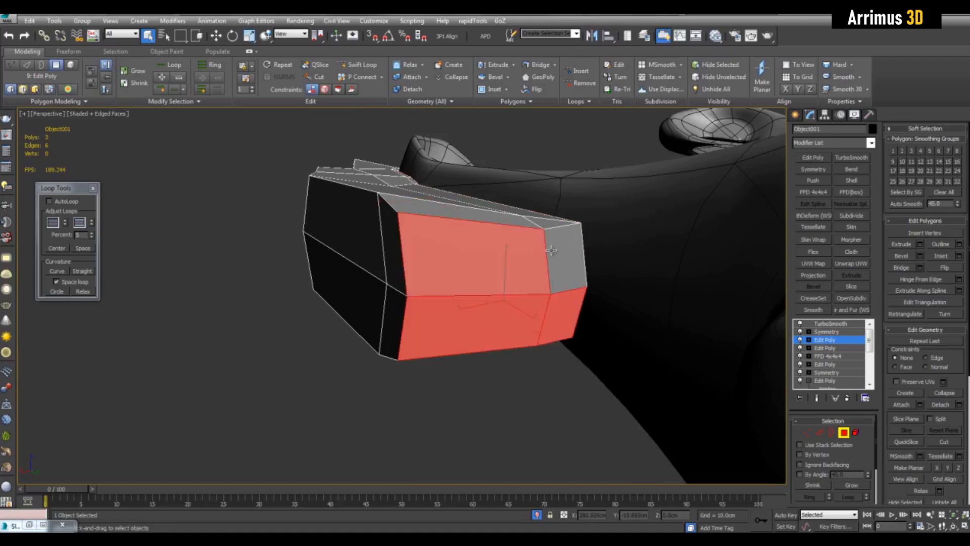
ctrl+click(551, 250)
alt+middle_drag(551, 250, 538, 278)
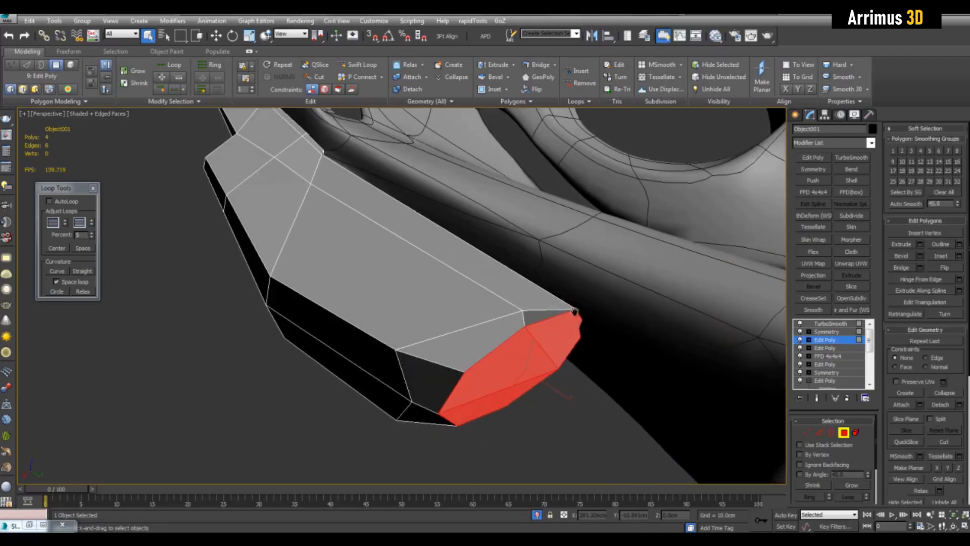
key(F4)
scroll(487, 253, down, 3)
middle_drag(575, 311, 444, 320)
key(F4)
scroll(446, 227, up, 4)
key(r)
drag(951, 484, 951, 463)
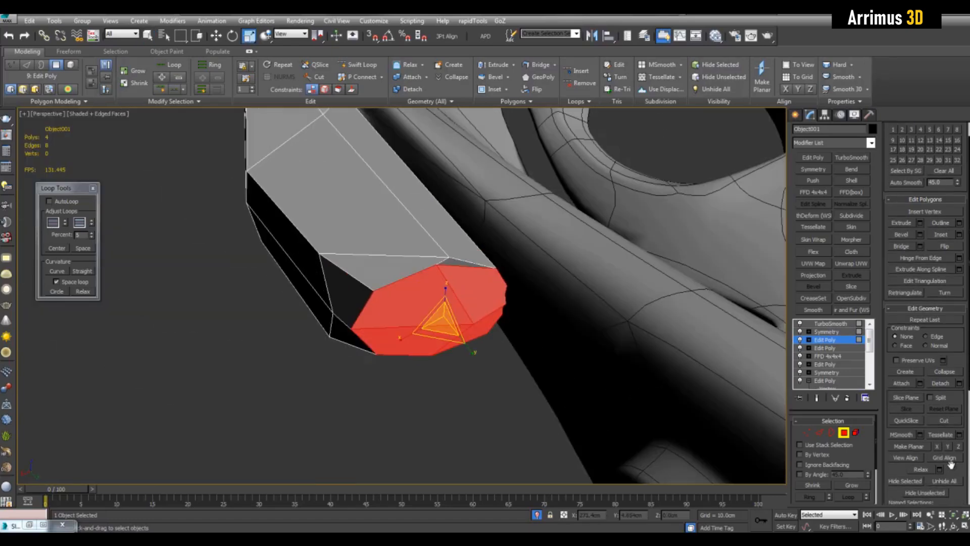
click(914, 450)
Extend the fin's flattened end polygons outward and scale them down to form a tapered collar
alt+middle_drag(614, 387, 613, 381)
key(grave)
key(F4)
key(w)
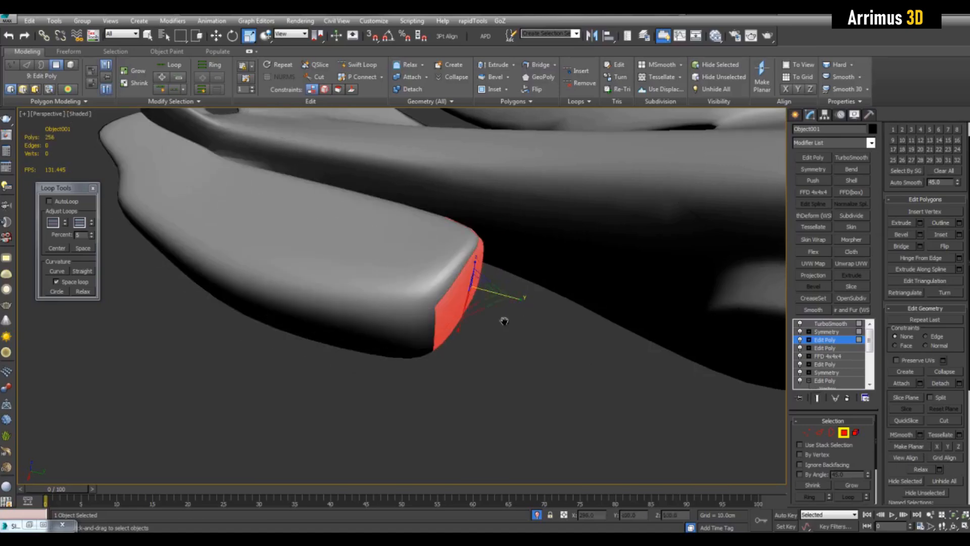
alt+middle_drag(505, 320, 475, 271)
key(grave)
key(F4)
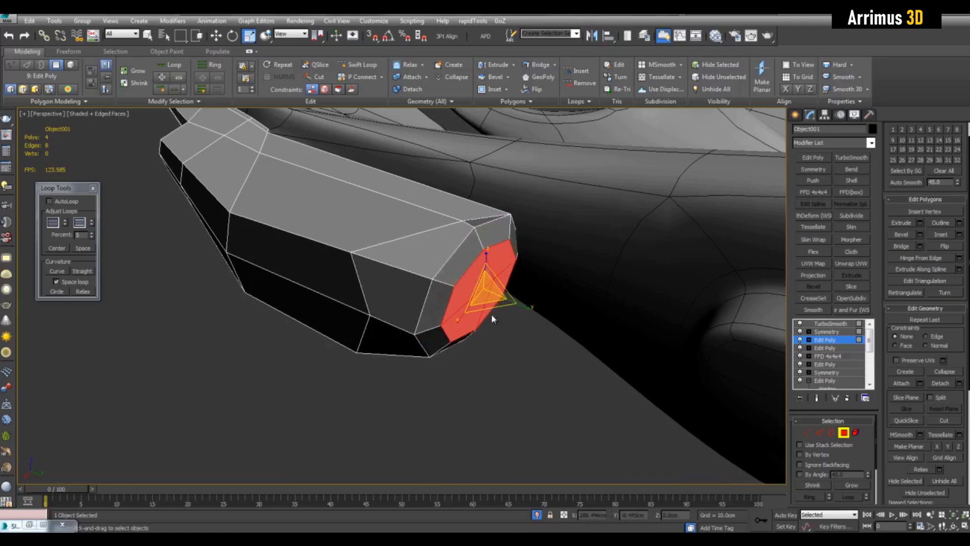
key(w)
Check the smoothed fin end, and inset its four cap polygons slightly inside the collar
alt+middle_drag(512, 316, 448, 275)
key(grave)
key(F4)
key(grave)
key(F4)
scroll(449, 275, up, 5)
key(i)
drag(496, 270, 496, 268)
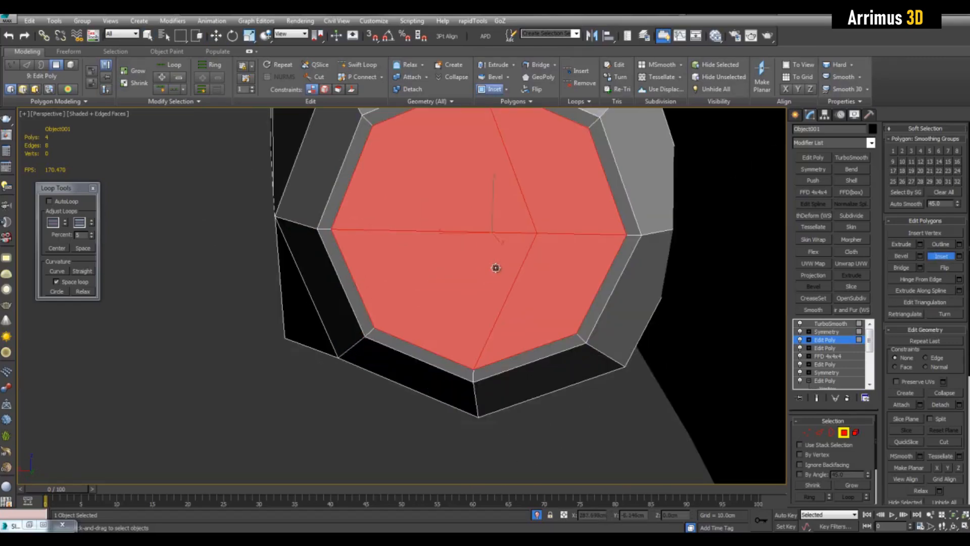
key(q)
Bevel the cap polygons inward as a group and scale them to form a recessed opening
scroll(496, 268, down, 5)
alt+middle_drag(496, 268, 542, 305)
scroll(544, 305, up, 3)
key(ctrl+shift+b)
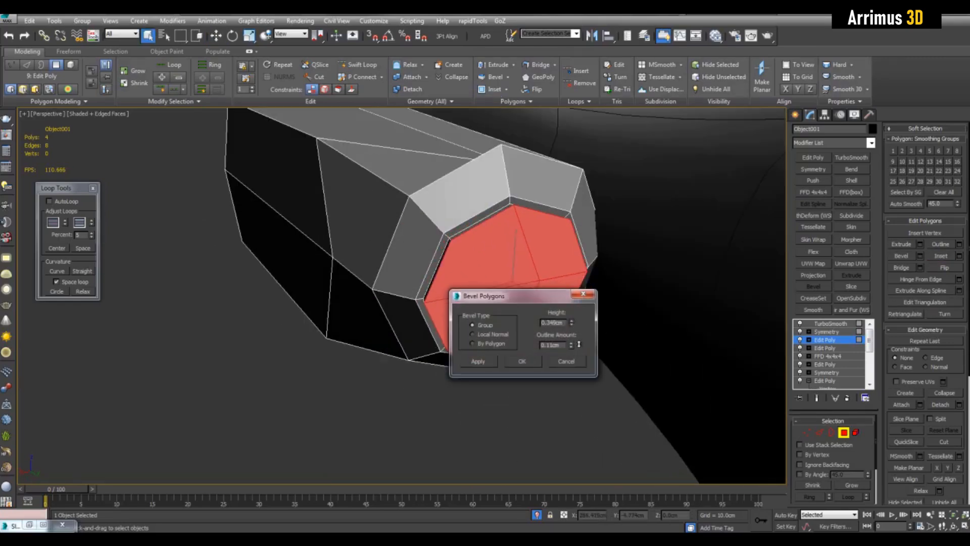
click(537, 361)
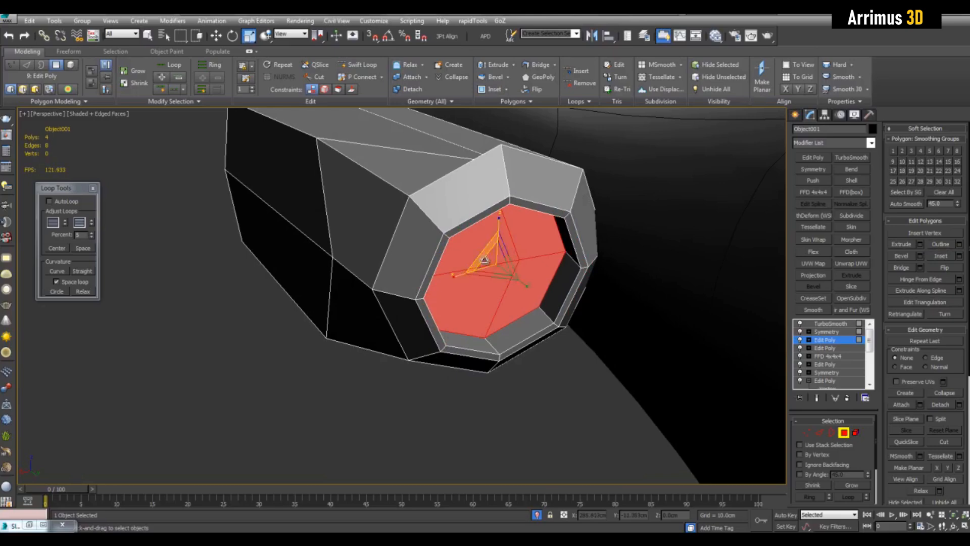
key(q)
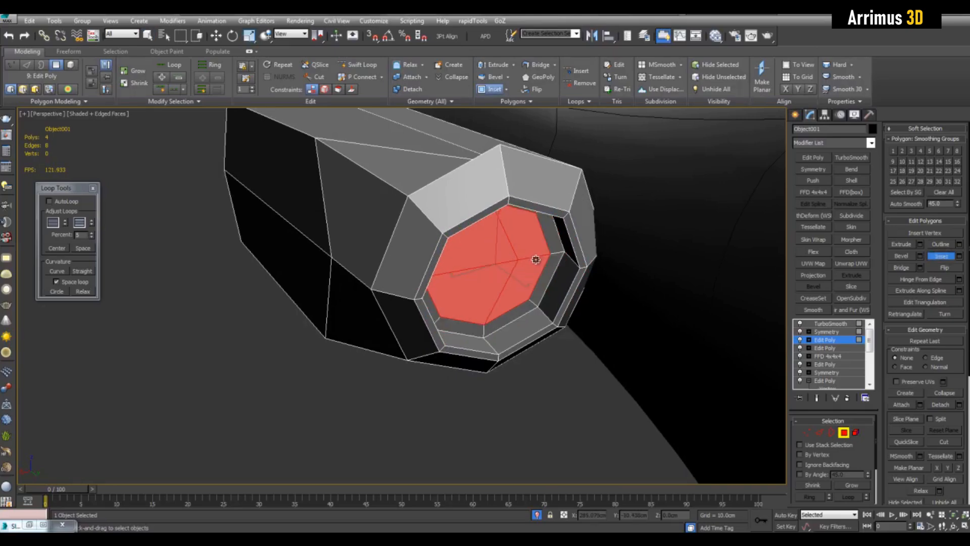
Inset the polygons on the recess floor slightly and check the smoothed opening without edges
key(q)
key(F4)
click(568, 399)
key(F4)
scroll(490, 270, down, 4)
scroll(491, 270, up, 4)
Connect the collar's edge ring with 2 segments pinched apart toward its outer and inner rims
key(2)
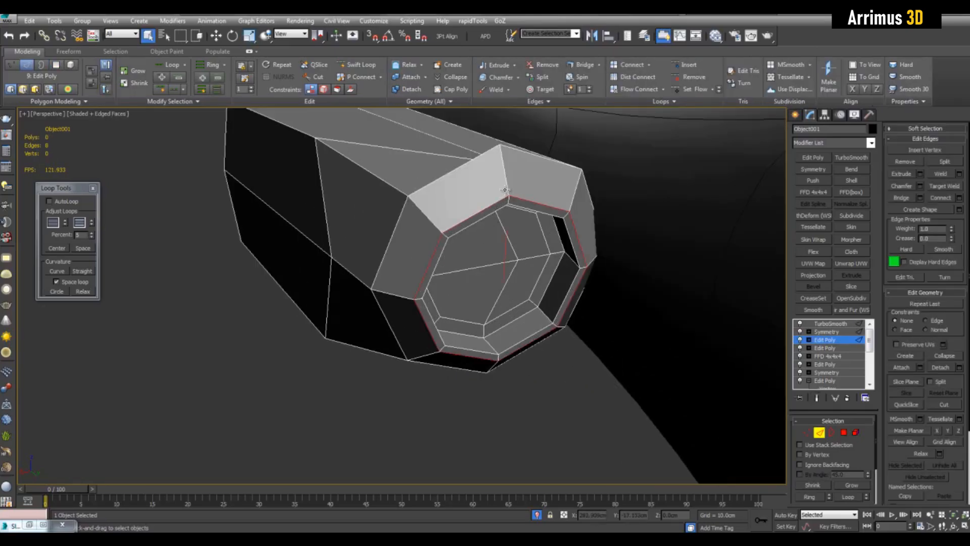
mouse_move(508, 192)
alt+middle_down()
mouse_move(561, 249)
mouse_move(574, 253)
mouse_move(610, 229)
mouse_move(602, 245)
alt+middle_up()
key(alt+r)
key(ctrl+shift+e)
key(F4)
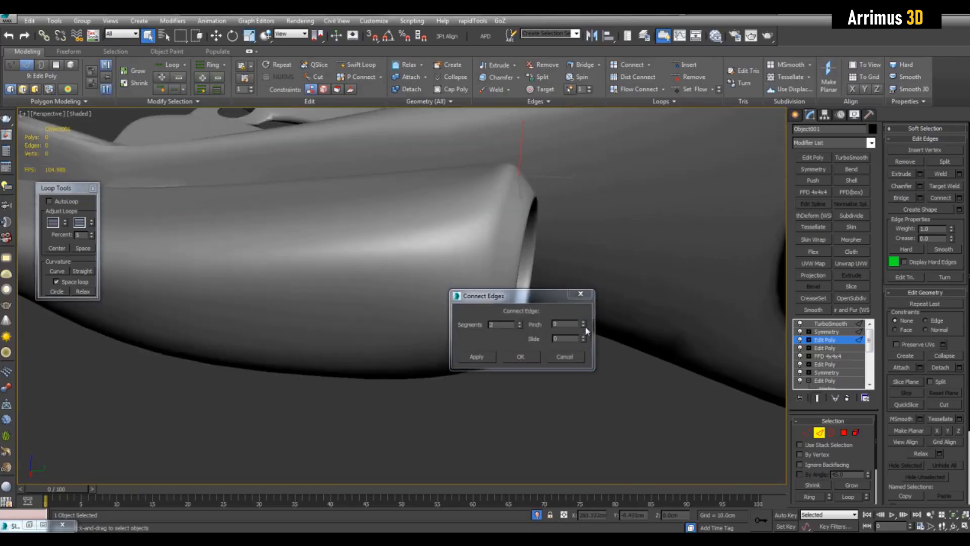
click(532, 360)
Examine the triangle beside the fin's collar and the fin's smoothed shape next to the hull
mouse_move(533, 365)
alt+middle_down()
mouse_move(544, 388)
mouse_move(421, 300)
mouse_move(499, 315)
mouse_move(508, 304)
alt+middle_up()
key(F4)
scroll(502, 317, up, 3)
key(4)
click(517, 276)
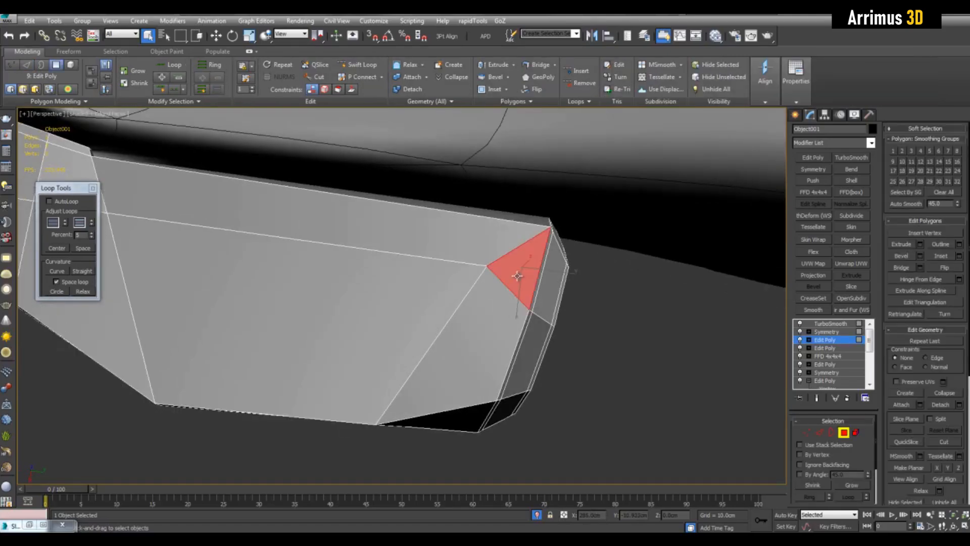
mouse_move(613, 352)
alt+middle_down()
mouse_move(580, 381)
mouse_move(578, 306)
mouse_move(589, 303)
mouse_move(528, 381)
mouse_move(604, 348)
mouse_move(484, 305)
mouse_move(459, 318)
mouse_move(427, 278)
mouse_move(528, 281)
mouse_move(575, 241)
mouse_move(544, 318)
mouse_move(547, 286)
mouse_move(587, 301)
mouse_move(584, 294)
alt+middle_up()
key(grave)
scroll(563, 330, down, 5)
key(F4)
scroll(561, 326, down, 3)
scroll(604, 348, up, 3)
key(grave)
key(F4)
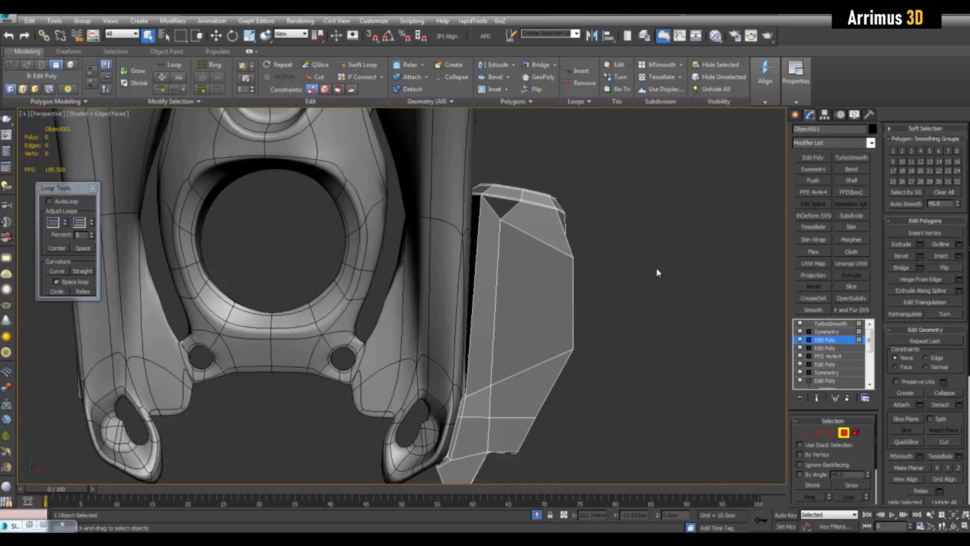
key(F4)
key(grave)
key(grave)
key(4)
alt+middle_drag(650, 265, 556, 270)
scroll(598, 297, down, 5)
Isolate the fin and cut a line of edges across its inner side from the triangle's vertex near the collar
key(alt+q)
key(F4)
scroll(422, 273, up, 5)
key(1)
mouse_move(427, 279)
alt+middle_down()
mouse_move(463, 252)
mouse_move(442, 308)
mouse_move(483, 219)
mouse_move(490, 229)
mouse_move(459, 296)
alt+middle_up()
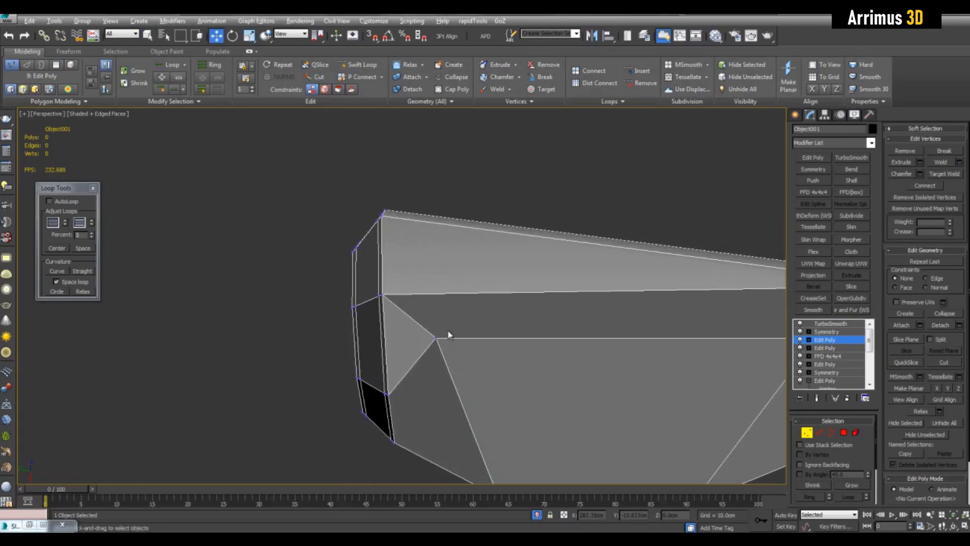
right_click(443, 218)
alt+middle_drag(442, 218, 458, 312)
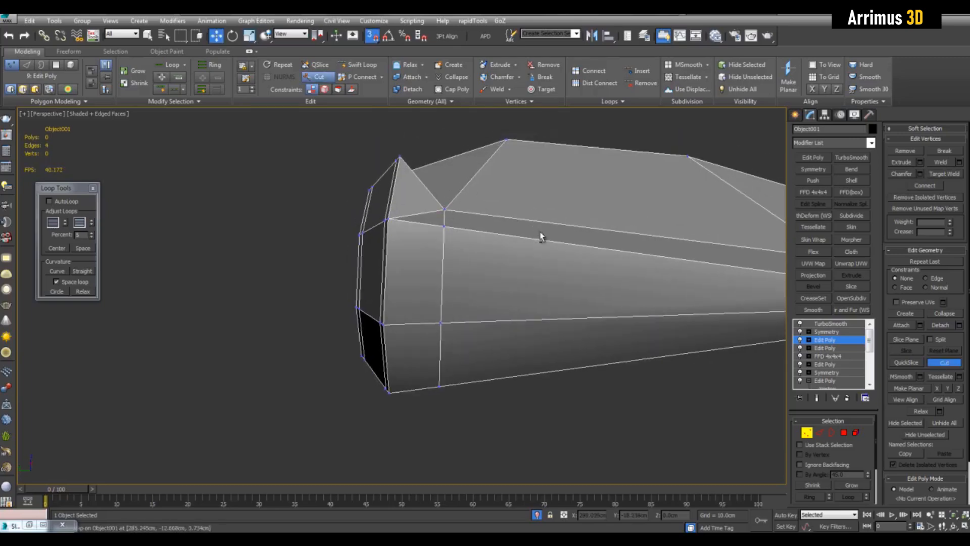
Remove the leftover diagonal edge at the collar triangle and check the smoothed opening without edges
alt+middle_drag(541, 236, 469, 288)
key(2)
click(403, 242)
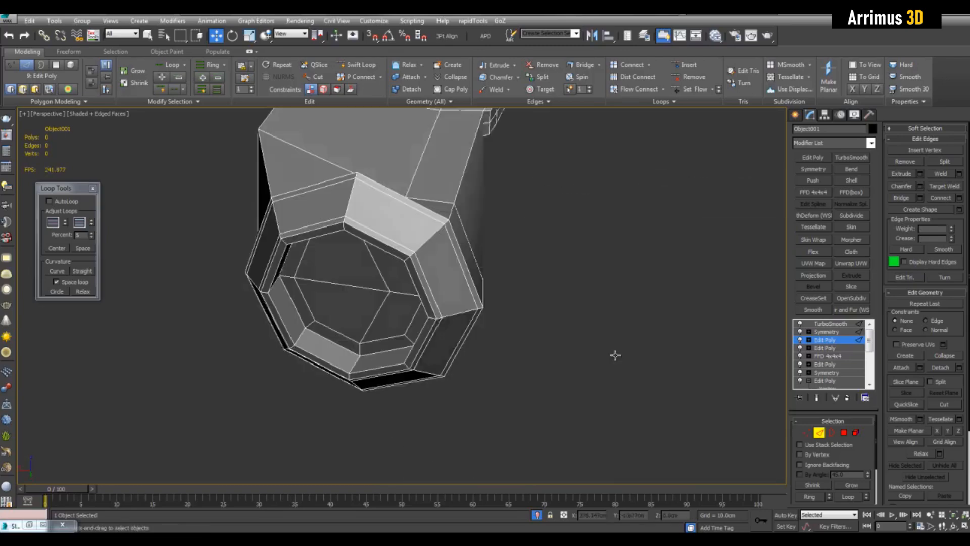
key(q)
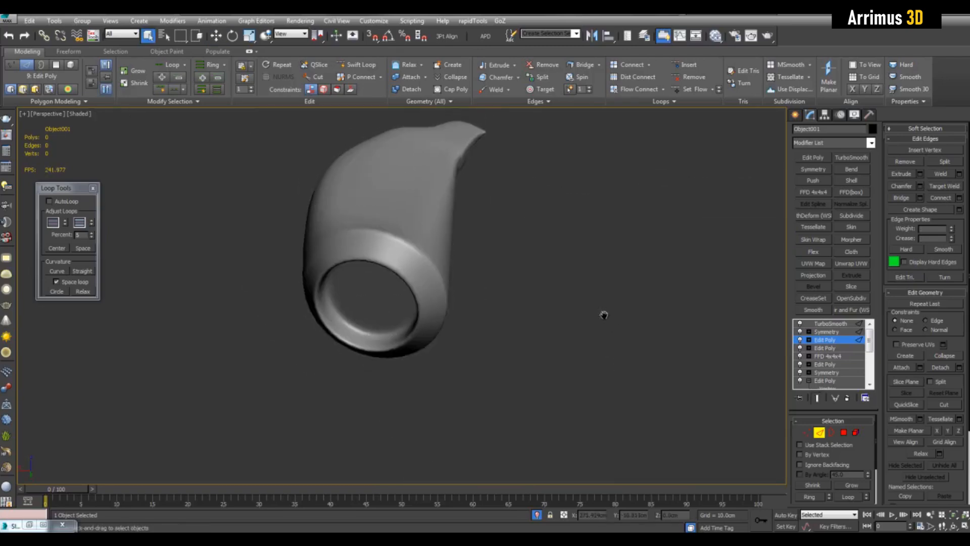
alt+middle_drag(605, 314, 670, 328)
scroll(675, 325, up, 3)
Add a second Symmetry modifier above the fin's topmost Edit Poly and inspect the smoothed fin with and without edges
click(837, 341)
key(F4)
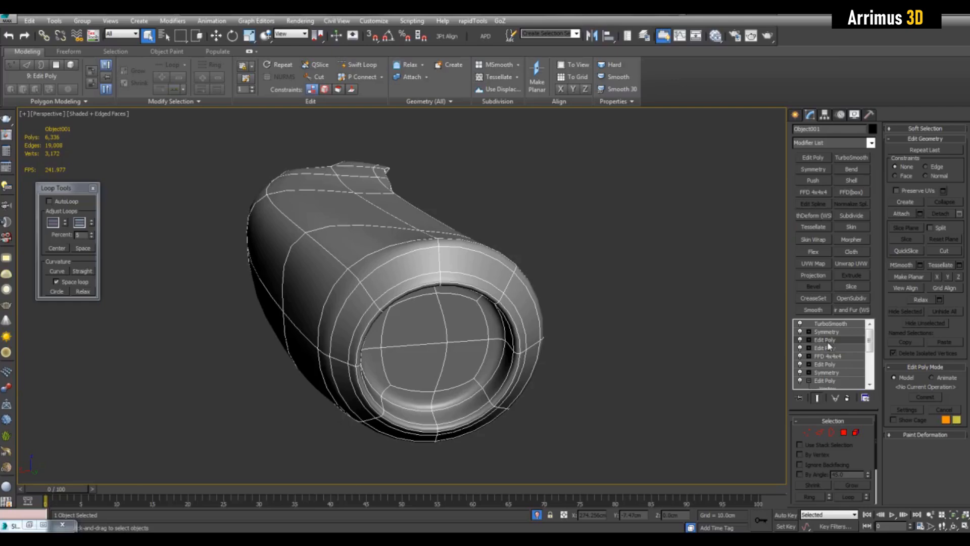
right_click(828, 344)
click(862, 172)
alt+middle_drag(619, 255, 559, 280)
key(F4)
scroll(637, 285, down, 3)
scroll(663, 296, up, 3)
scroll(561, 279, down, 3)
key(F4)
key(F4)
key(F4)
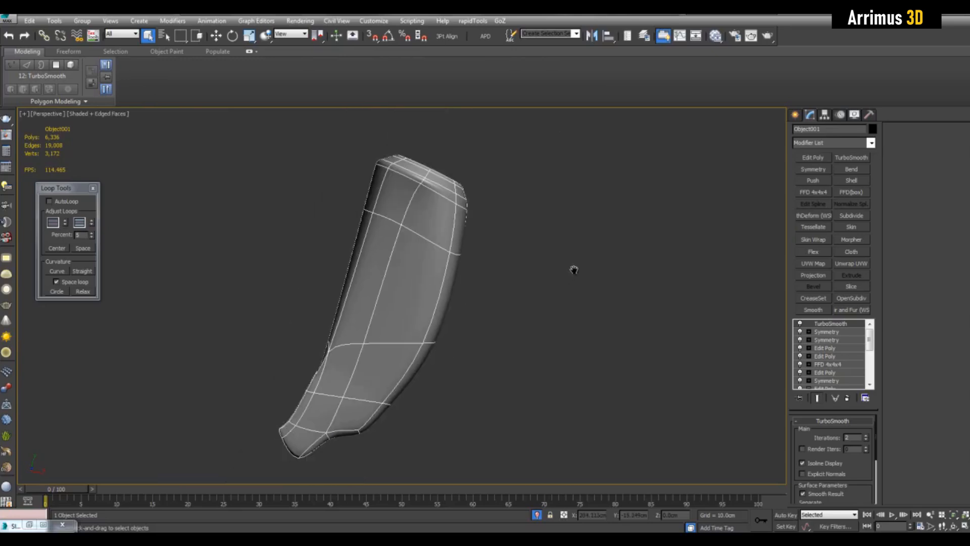
Add another Edit Poly below the Symmetry modifiers and cut a panel outline across the fin's broad face and down its outer side
click(836, 348)
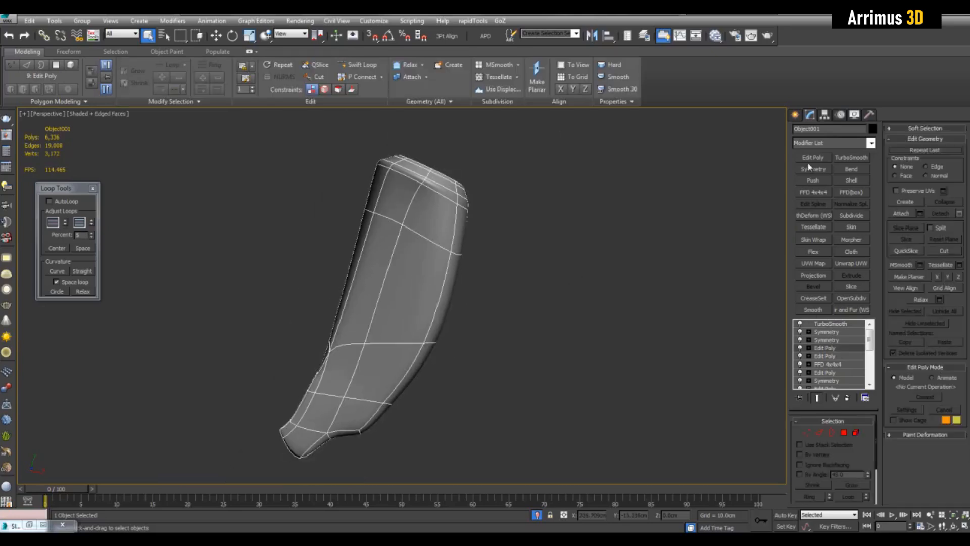
key(F4)
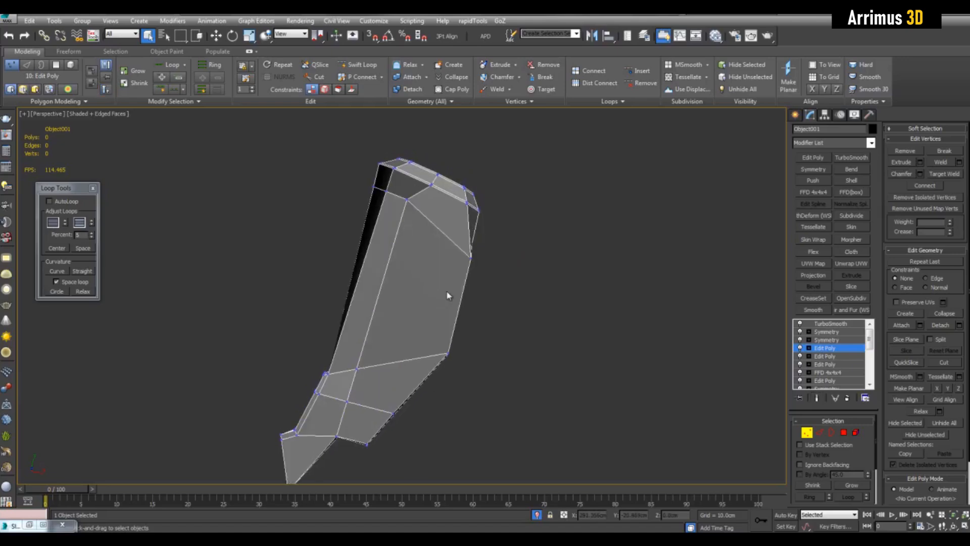
alt+middle_drag(448, 292, 419, 371)
key(alt+c)
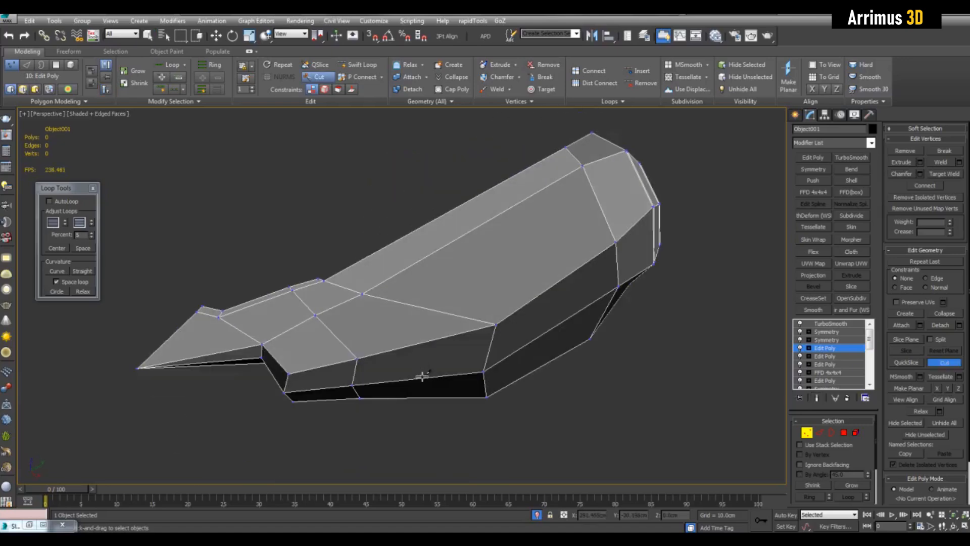
alt+middle_drag(662, 291, 515, 243)
right_click(589, 299)
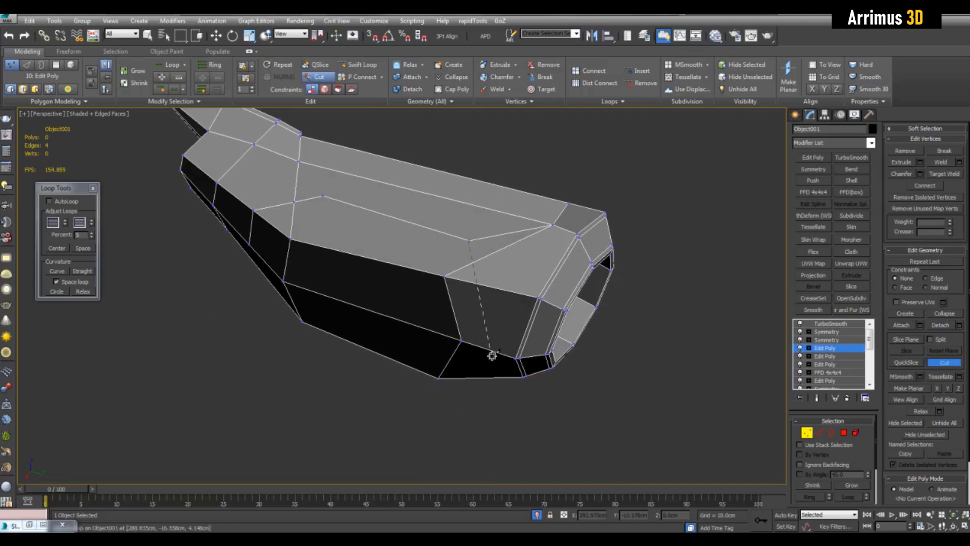
middle_drag(497, 279, 528, 294)
right_click(528, 293)
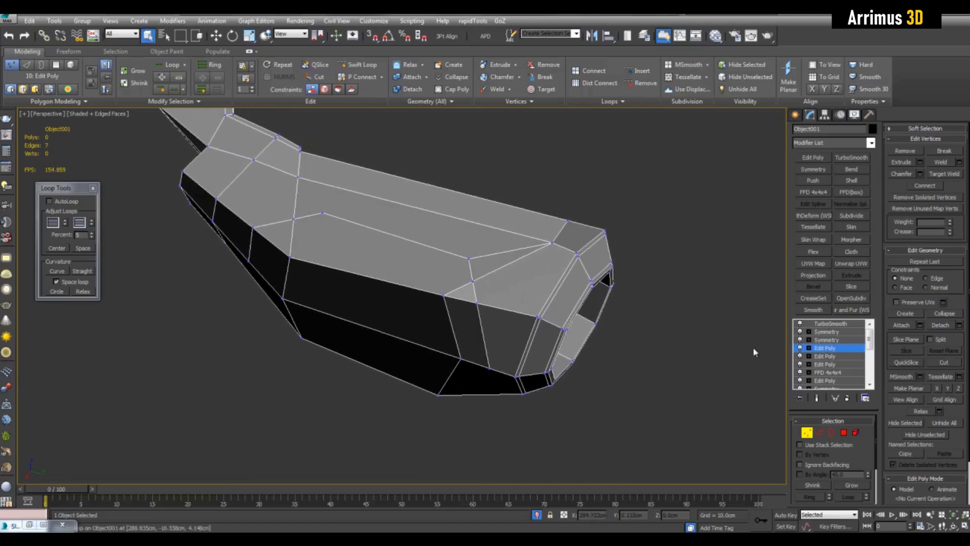
Try to extrude the panel outline edges with a height of 0.0 cm and a base width of 0.27 cm
click(819, 433)
middle_drag(389, 251, 374, 287)
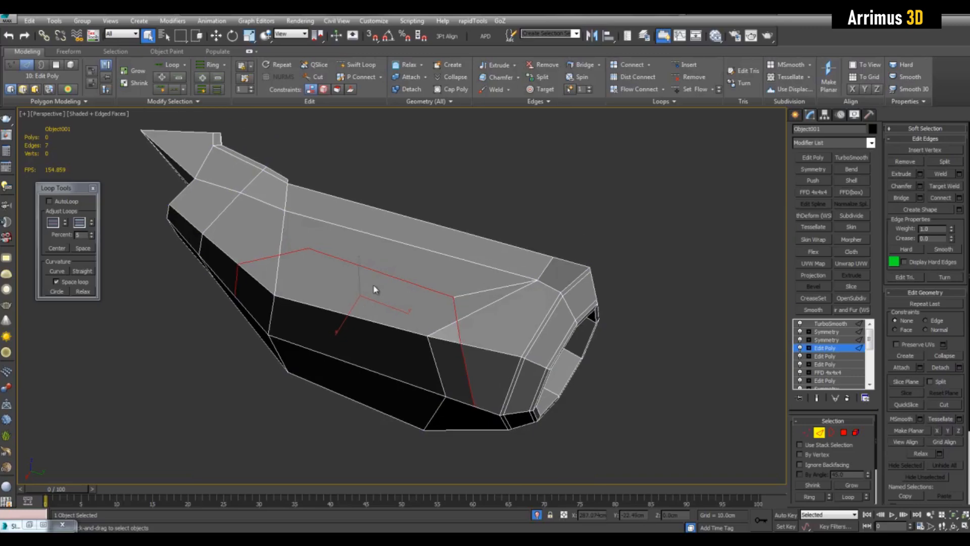
alt+middle_drag(284, 257, 362, 263)
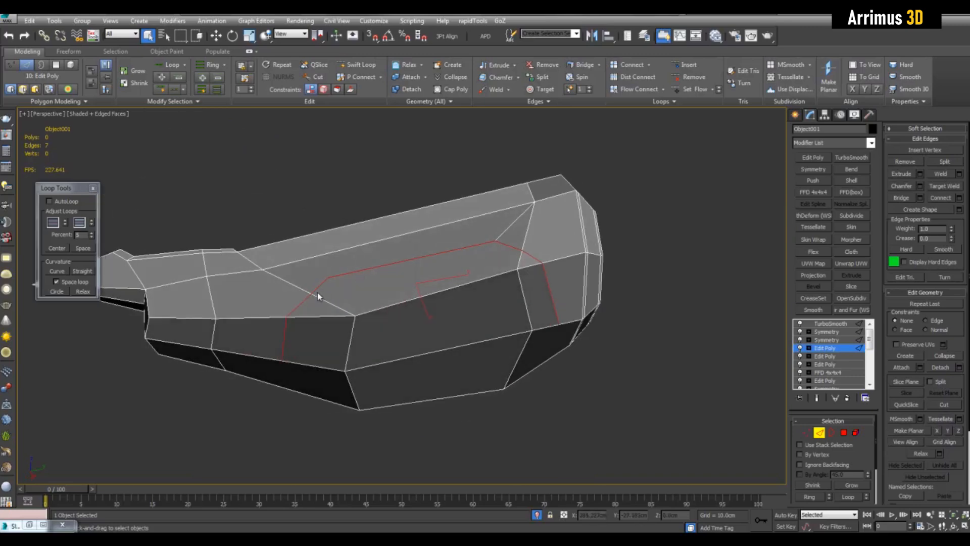
alt+middle_drag(608, 304, 690, 285)
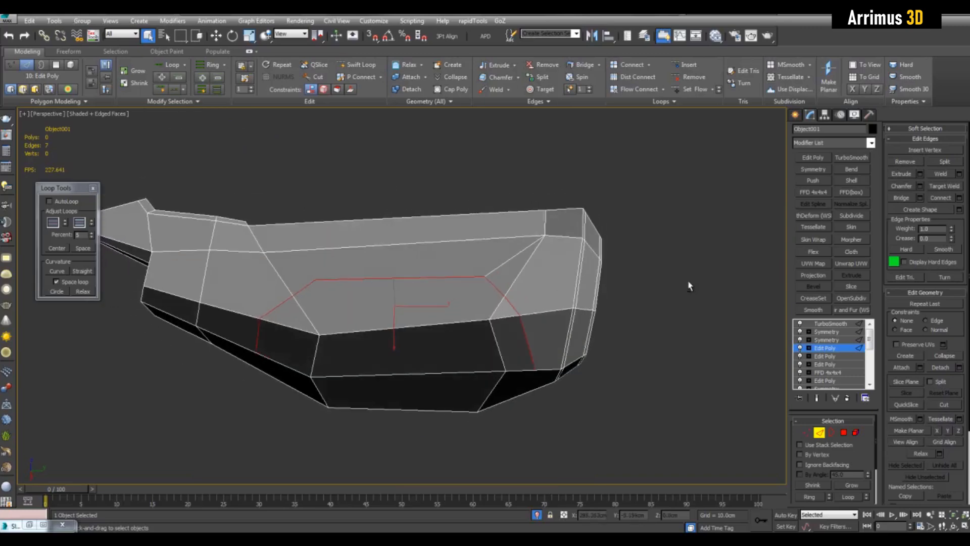
click(921, 174)
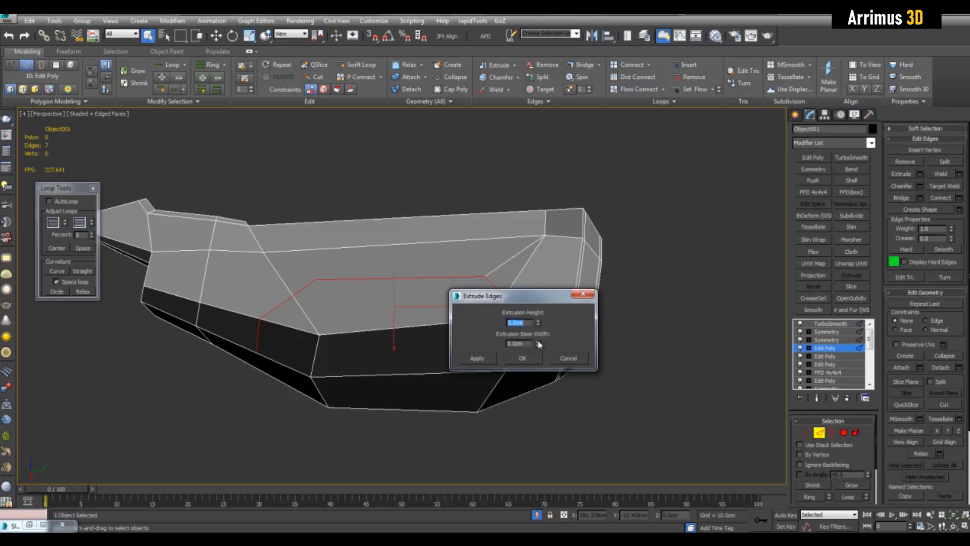
scroll(357, 231, up, 4)
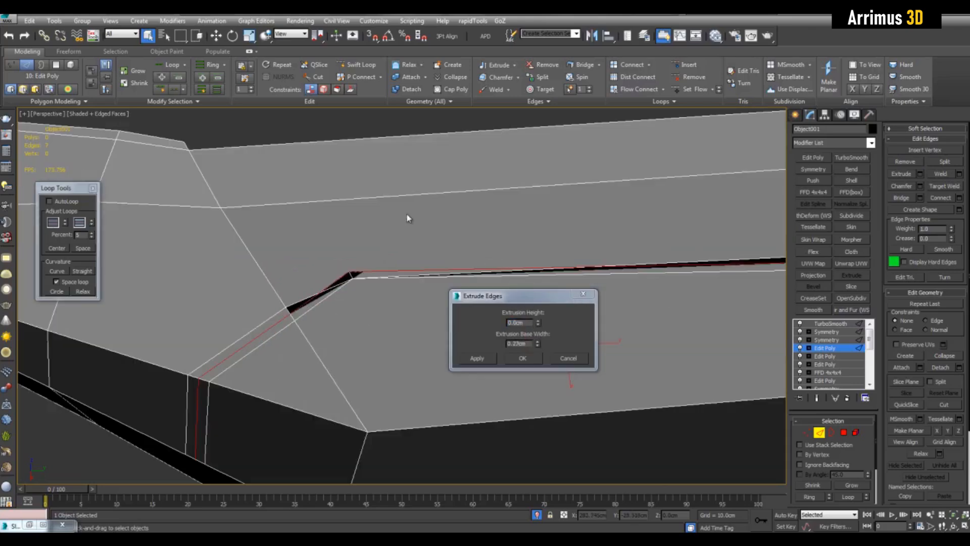
Connect the panel outline's corner near the narrow end to the adjacent edge-loop vertex and reselect the outline edges
key(1)
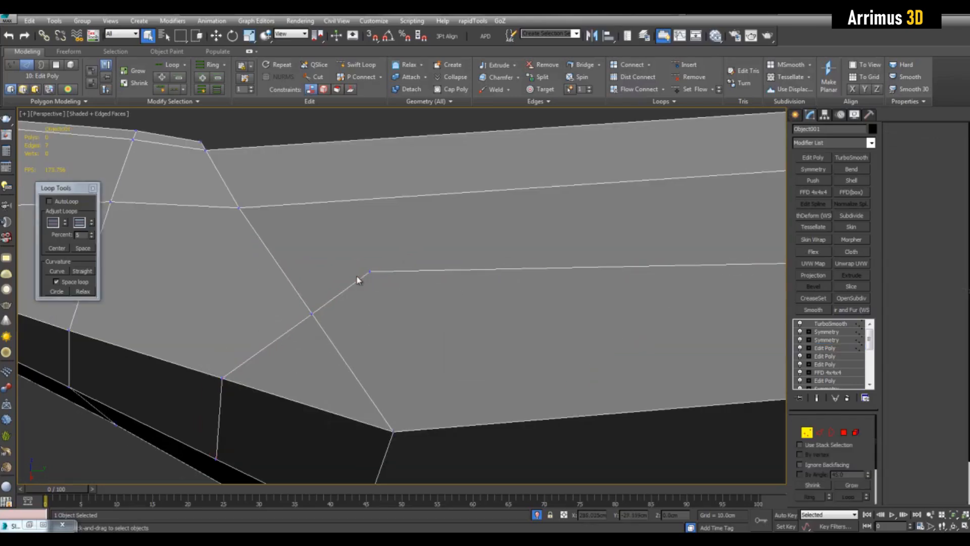
scroll(371, 273, down, 5)
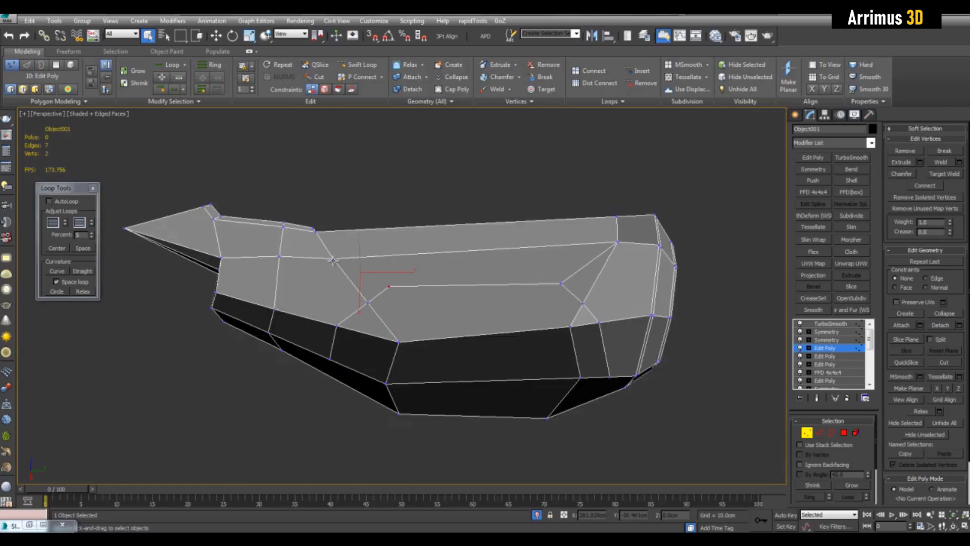
scroll(432, 283, up, 3)
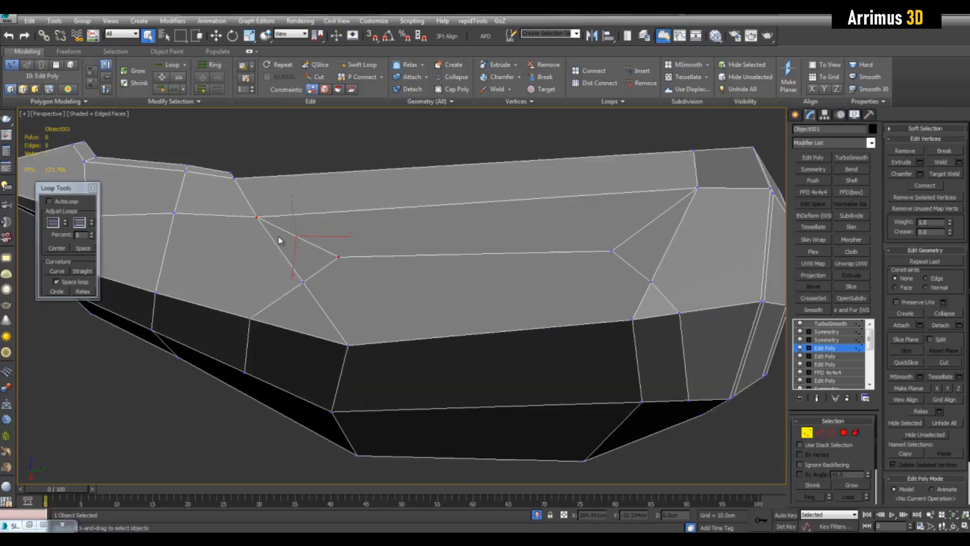
alt+middle_drag(505, 287, 574, 286)
key(2)
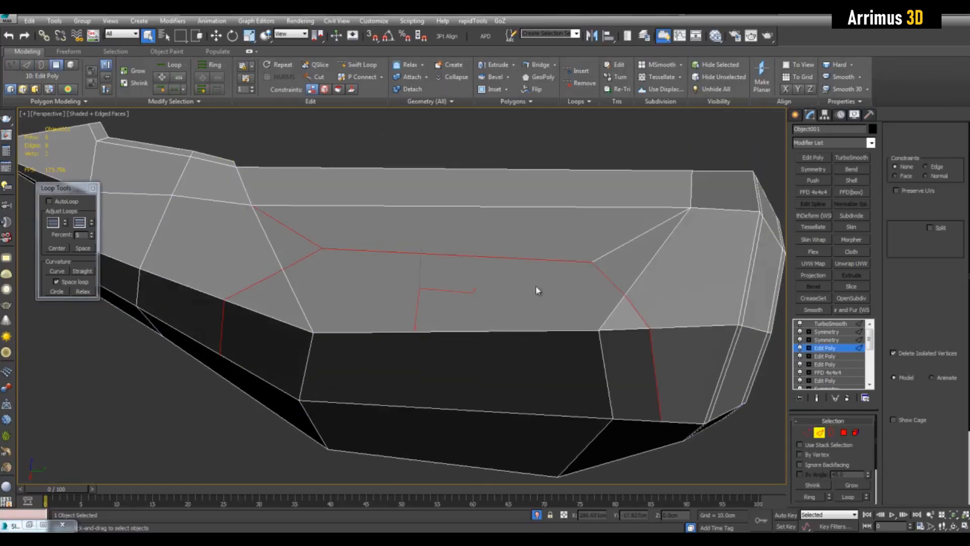
Extrude the fin's panel outline edges with a height of -0.15 cm and a base width of 0.12 cm
alt+click(295, 227)
alt+middle_drag(531, 250, 635, 207)
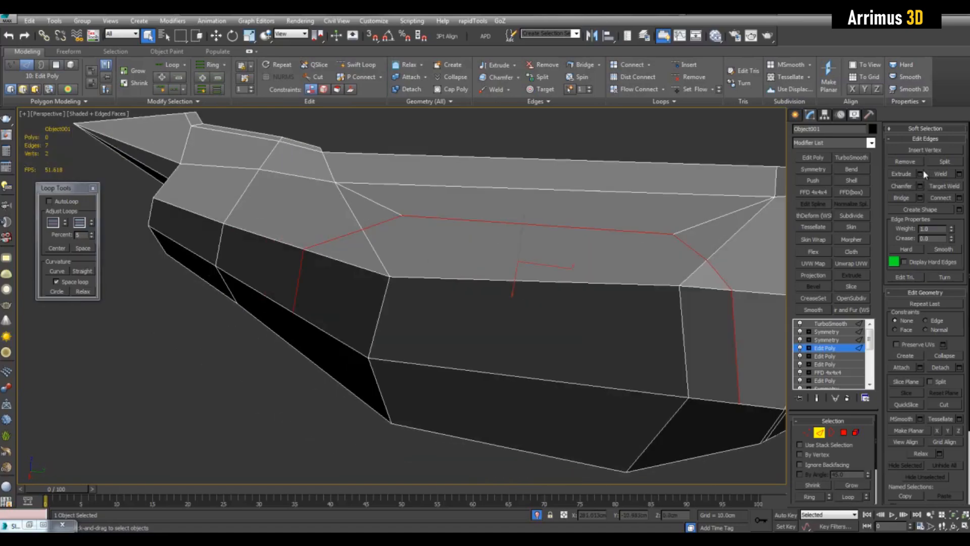
click(922, 173)
key(F4)
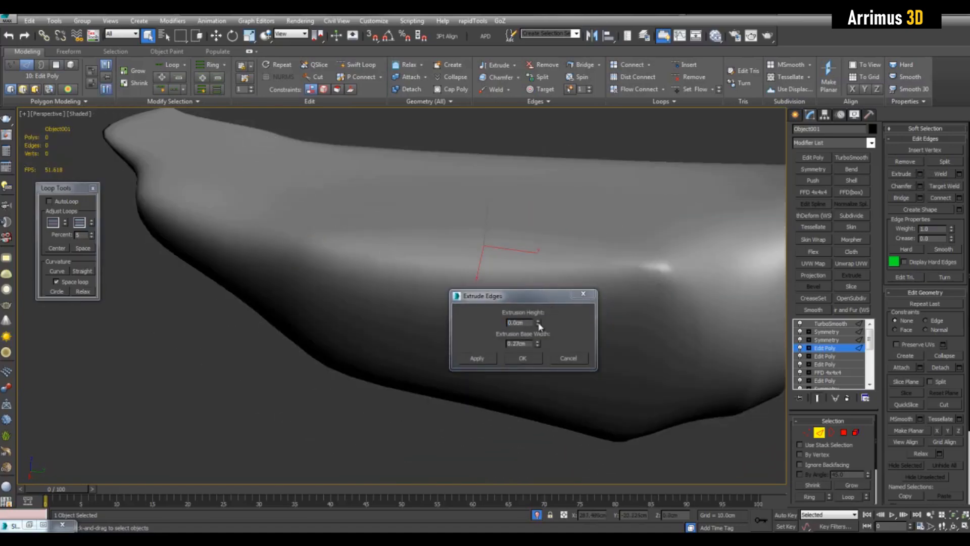
mouse_move(538, 325)
mouse_down()
mouse_move(541, 346)
mouse_move(536, 315)
mouse_up()
key(F2)
key(F4)
key(F2)
key(F4)
scroll(541, 211, down, 5)
alt+middle_drag(541, 211, 600, 242)
scroll(600, 248, up, 3)
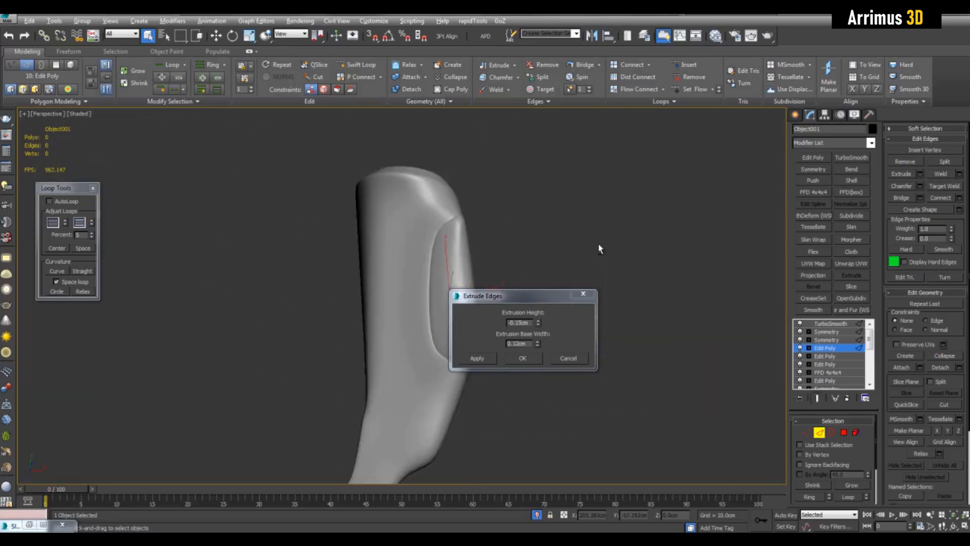
click(538, 360)
Connect the ring of edges across the panel groove with two segments and zero slide
alt+middle_drag(524, 305, 549, 320)
scroll(495, 269, up, 5)
key(F4)
key(F2)
scroll(449, 299, up, 4)
scroll(449, 266, up, 4)
key(alt+x)
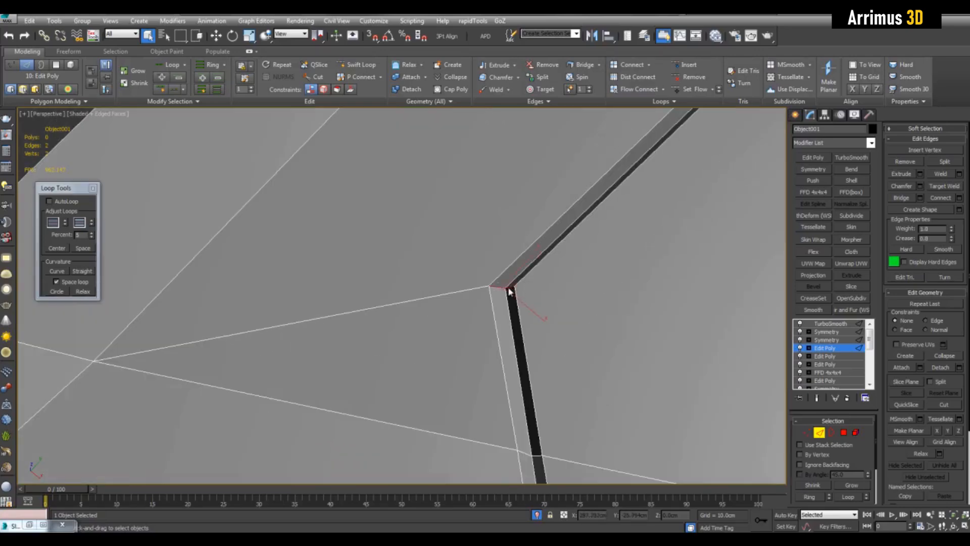
key(alt+r)
key(ctrl+shift+e)
alt+middle_drag(647, 289, 657, 256)
key(F2)
key(F4)
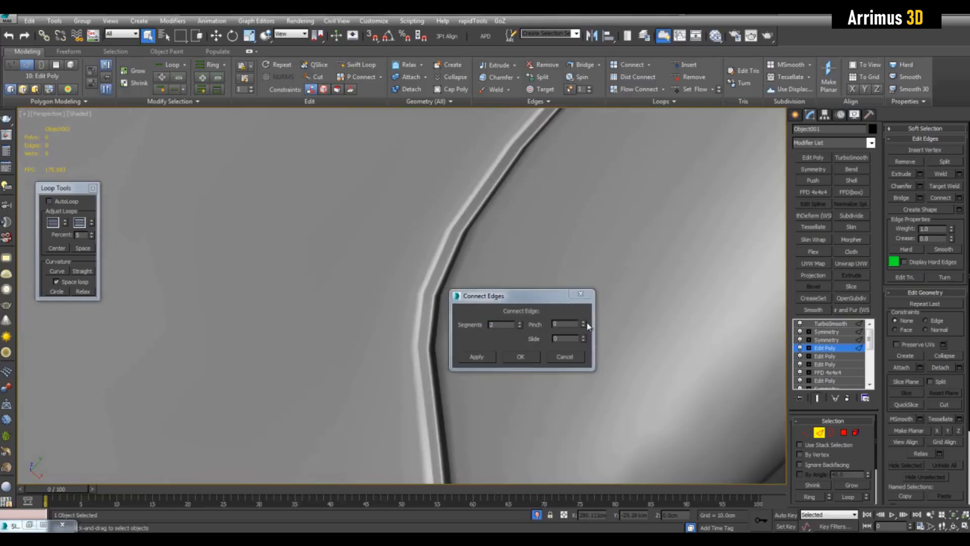
click(520, 356)
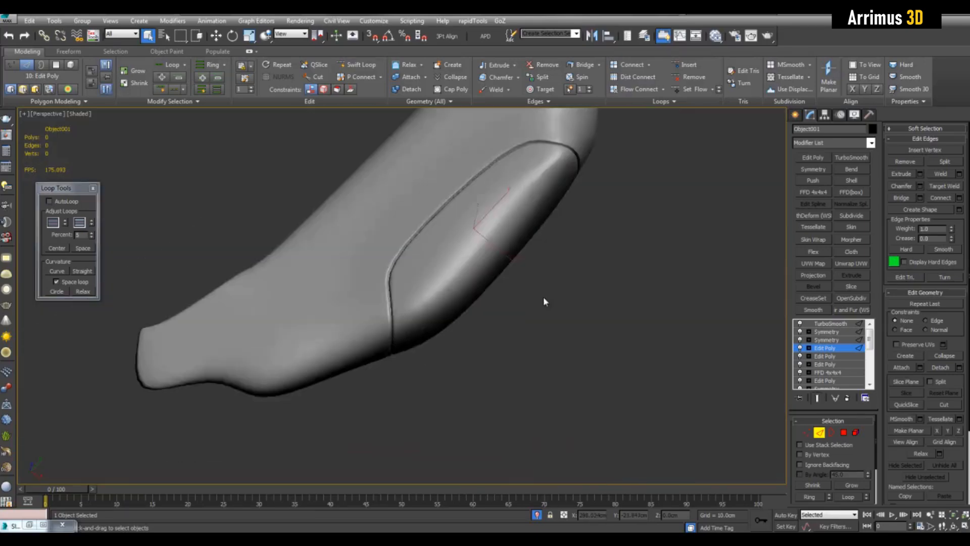
Slide the groove vertices at the diagonal edge crossing onto the fin's side edge using the Edge constraint
alt+middle_drag(461, 232, 387, 220)
key(F4)
key(F2)
scroll(483, 225, up, 3)
alt+middle_drag(483, 225, 453, 252)
scroll(453, 253, up, 3)
key(1)
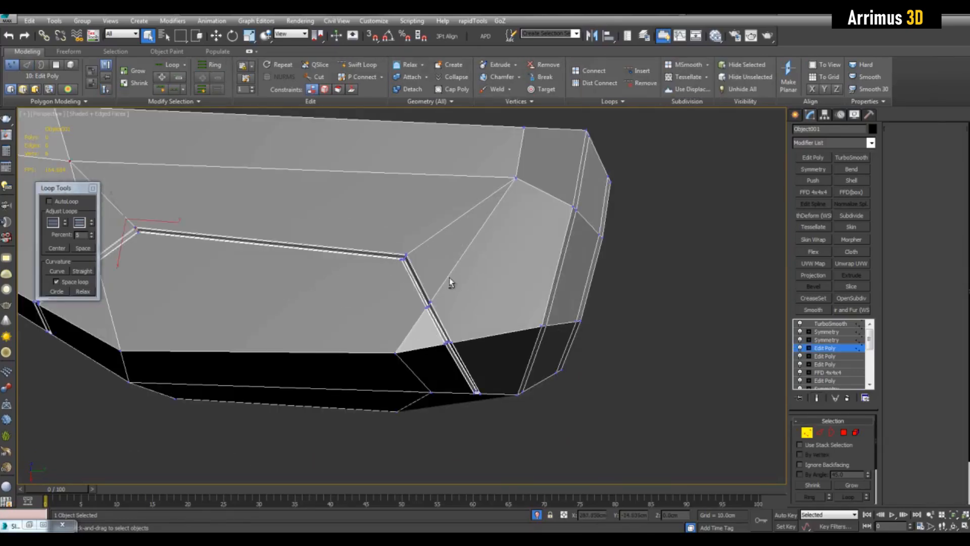
key(alt+x)
key(w)
key(alt+x)
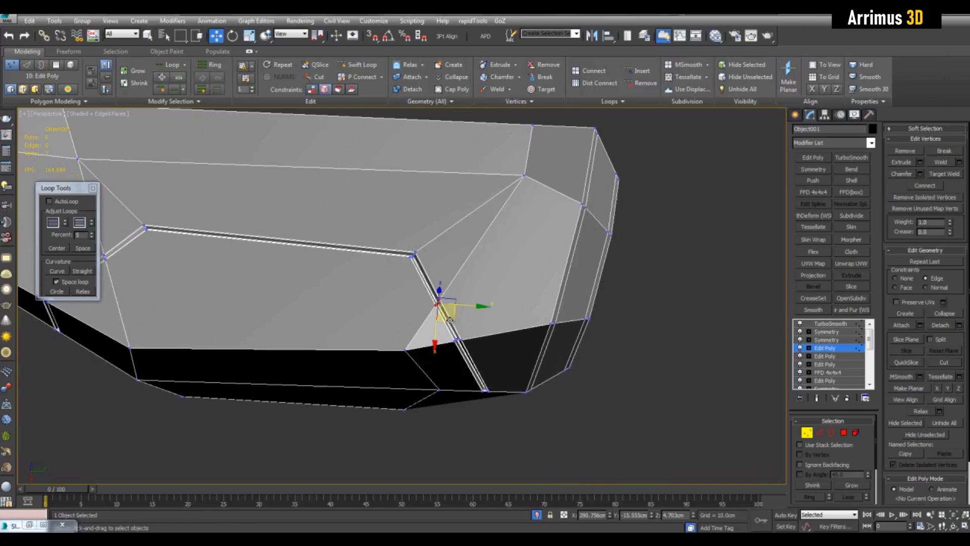
alt+middle_drag(481, 323, 514, 286)
scroll(448, 240, up, 4)
middle_drag(448, 240, 503, 239)
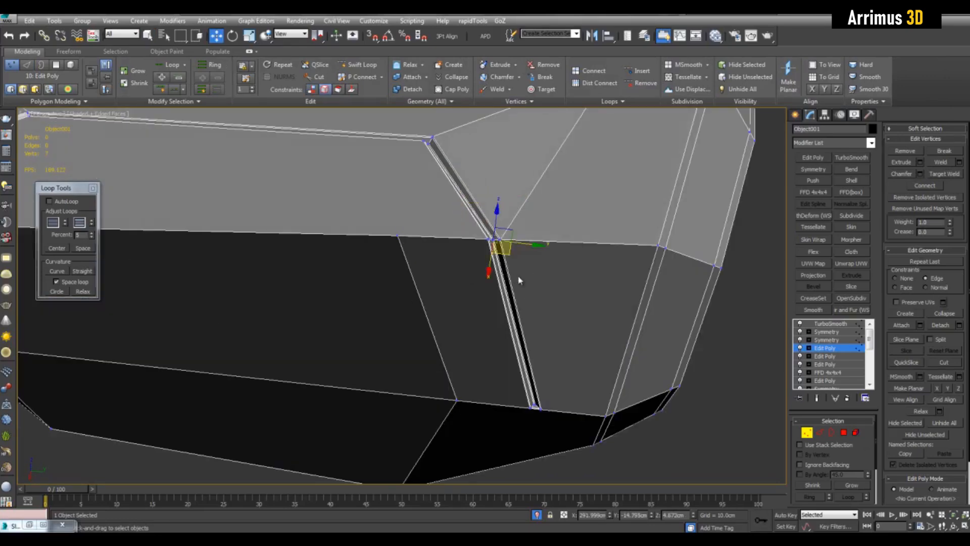
middle_drag(520, 281, 512, 284)
key(shift+x)
Weld the overlapping groove vertices at the fin's side edge with a threshold of 0.001 cm and check the smoothed groove
key(q)
click(539, 225)
key(alt+x)
drag(453, 220, 481, 240)
key(alt+x)
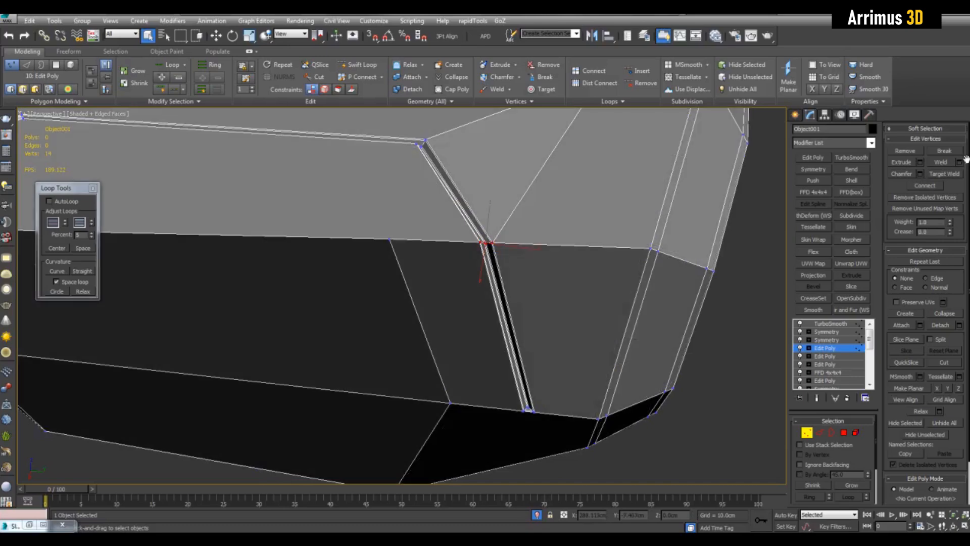
click(959, 162)
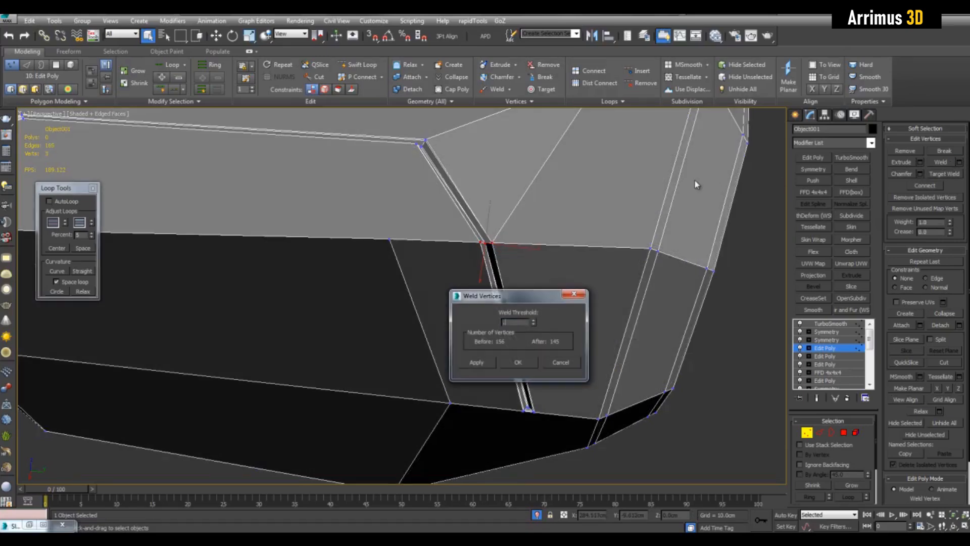
text(.001)
middle_drag(591, 244, 544, 267)
scroll(539, 265, up, 5)
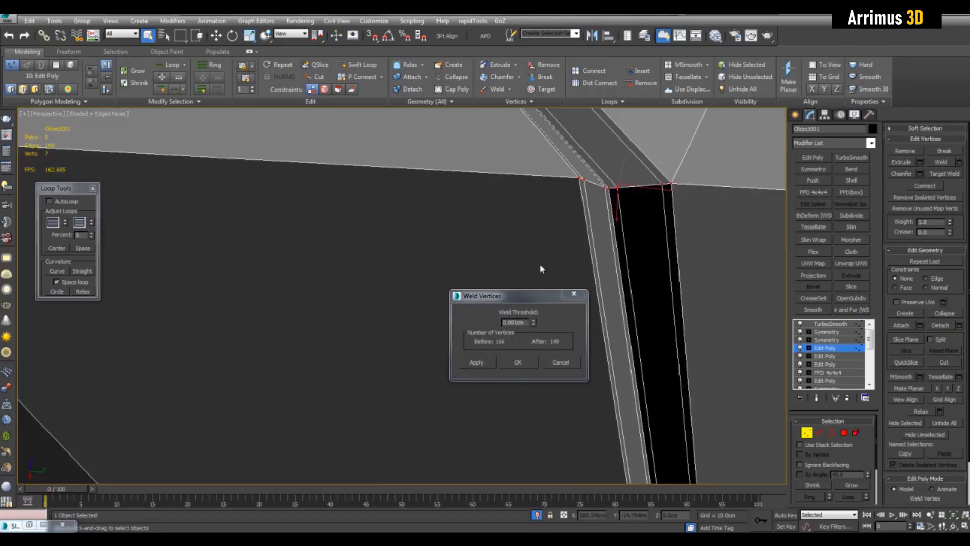
click(534, 362)
key(shift+e)
key(F4)
scroll(509, 340, down, 10)
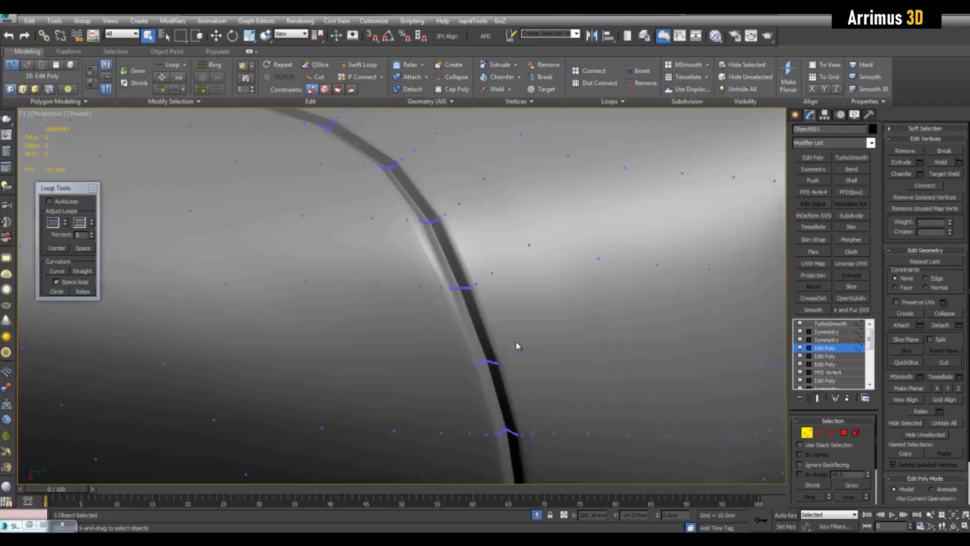
Remove the diagonal edge running from the groove's side-edge junction to the upper loop corner near the end opening
key(1)
key(shift+e)
key(F4)
scroll(529, 331, up, 6)
key(2)
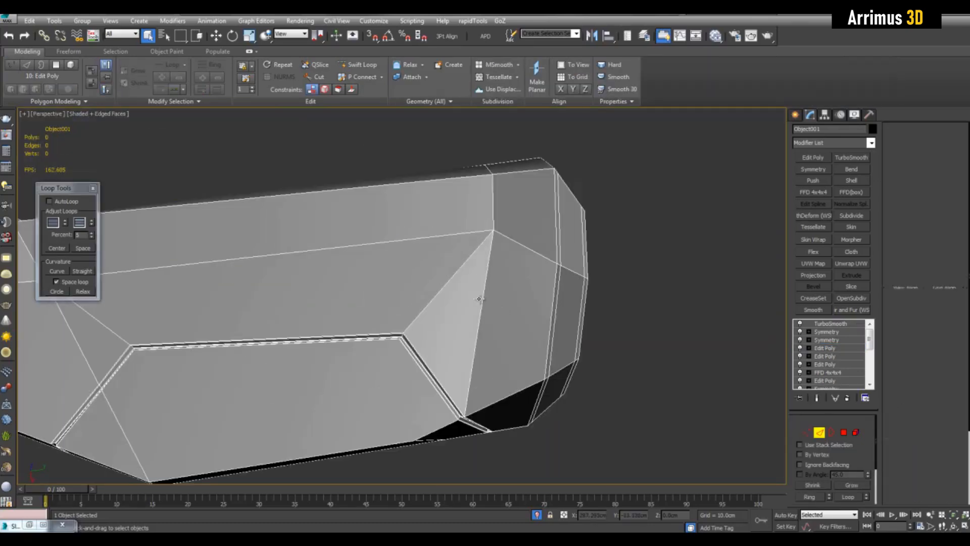
alt+middle_drag(576, 310, 556, 277)
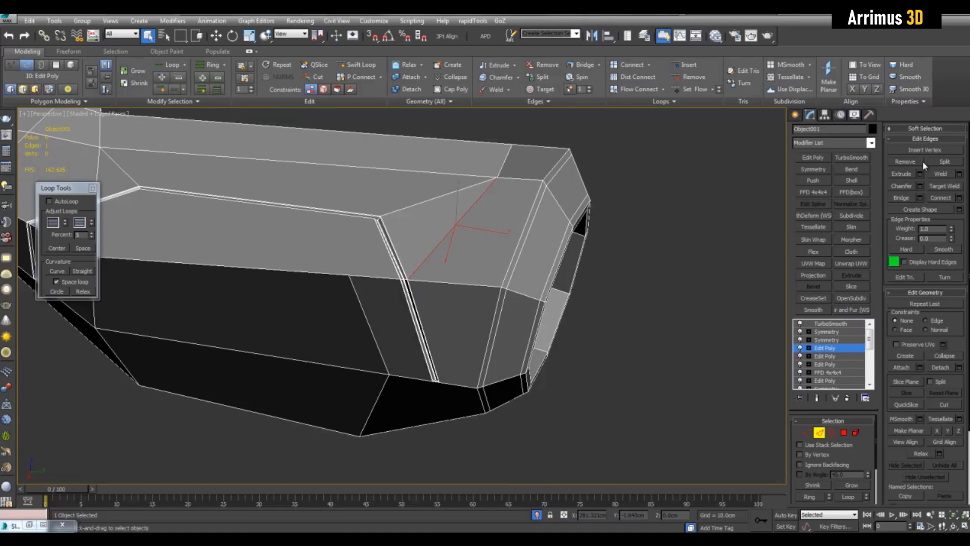
key(shift+e)
alt+middle_drag(678, 271, 476, 205)
key(shift+e)
scroll(653, 292, up, 3)
Cut a new edge from the upper loop corner down the fin's side between the groove and the end opening
key(1)
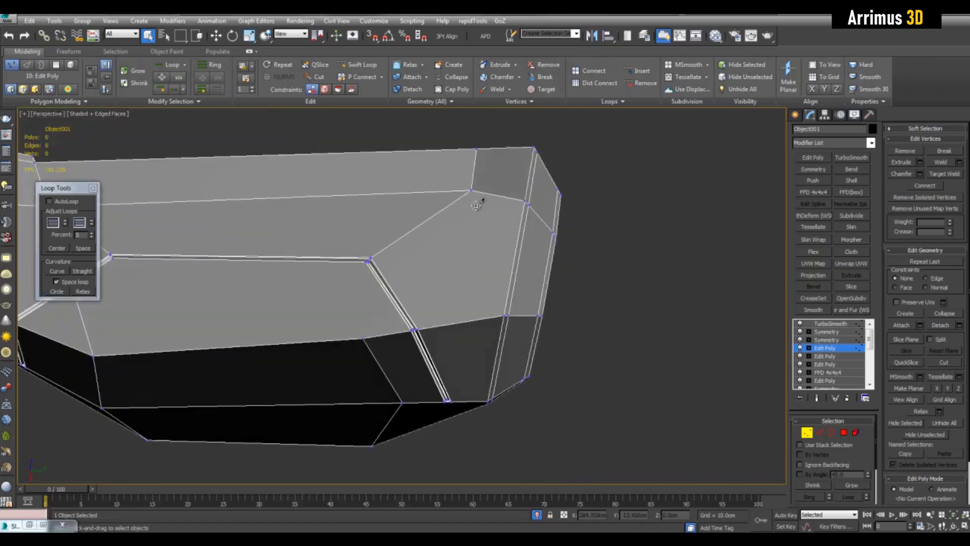
click(462, 400)
right_click(463, 400)
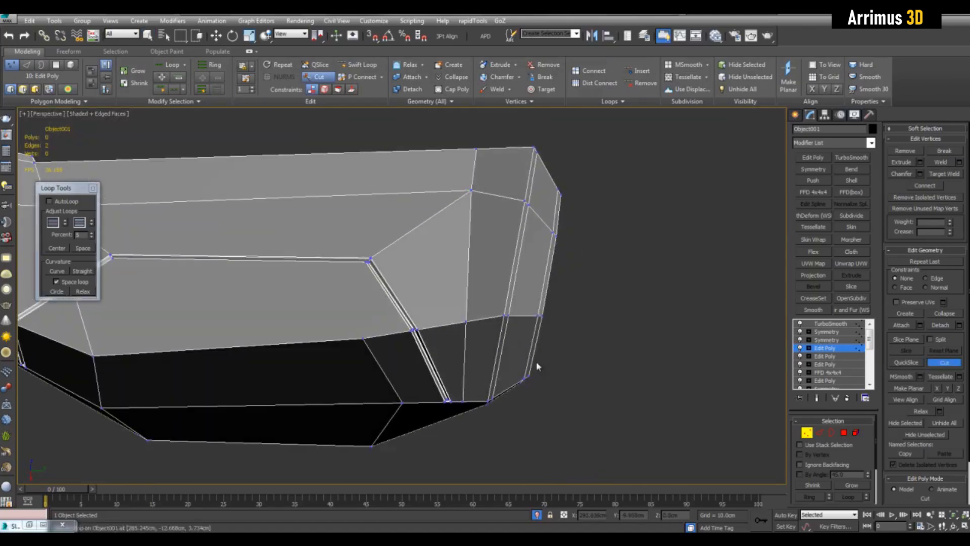
right_click(537, 366)
key(shift+e)
alt+middle_drag(556, 327, 503, 203)
key(shift+e)
Lower the vertices at the end opening's topmost corner by about 0.5 cm along Z
key(alt+x)
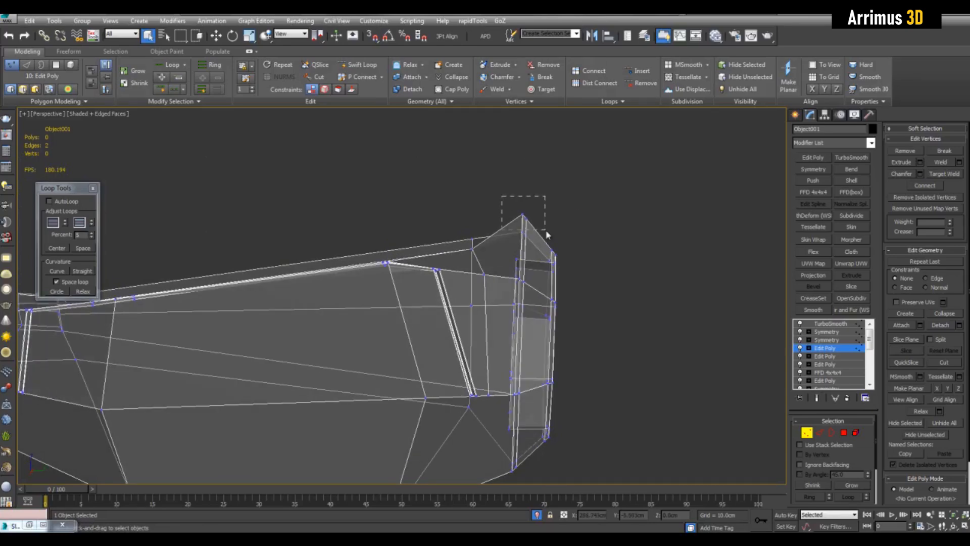
drag(548, 233, 547, 234)
key(w)
alt+middle_drag(548, 233, 480, 198)
key(alt+x)
key(shift+e)
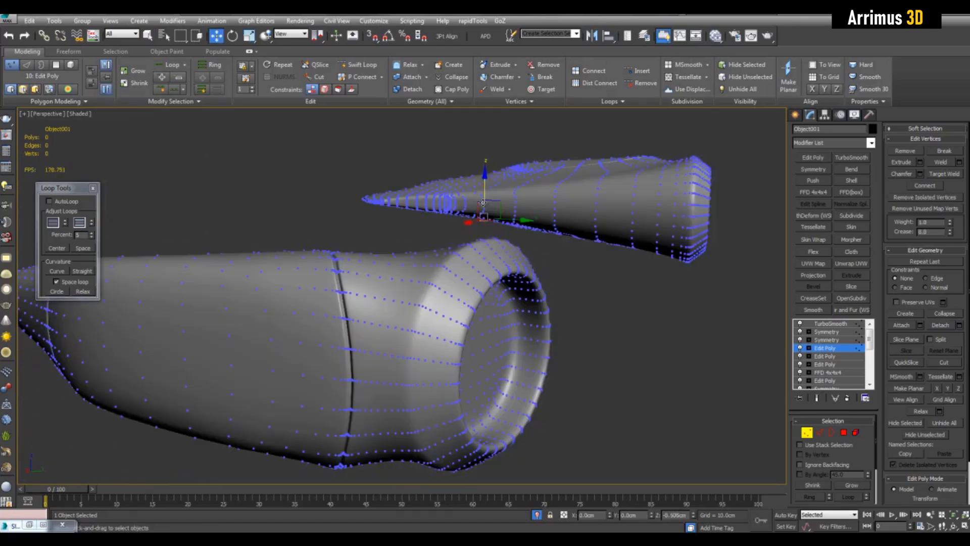
key(shift+e)
key(F4)
Remove the two edge loops running around the fin beside the rim of its end opening
key(2)
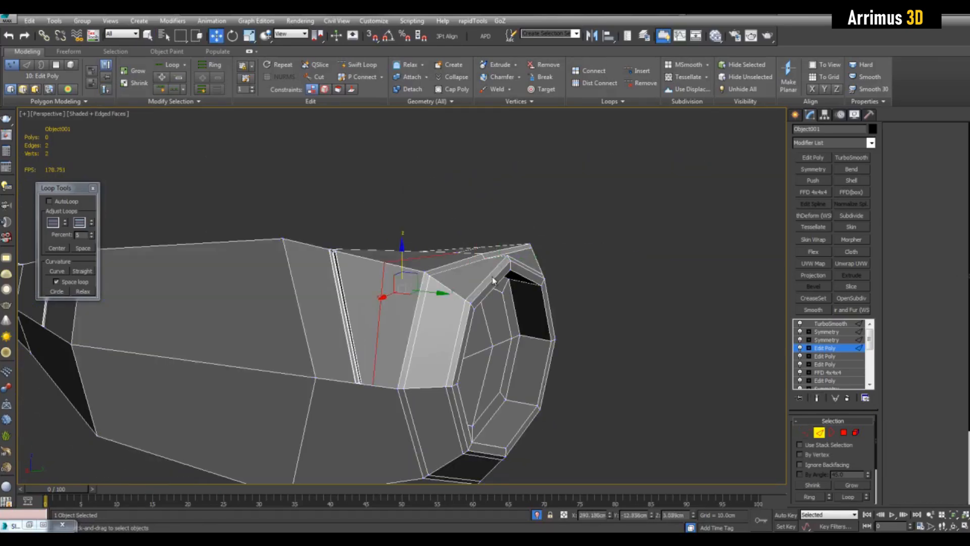
key(q)
click(492, 275)
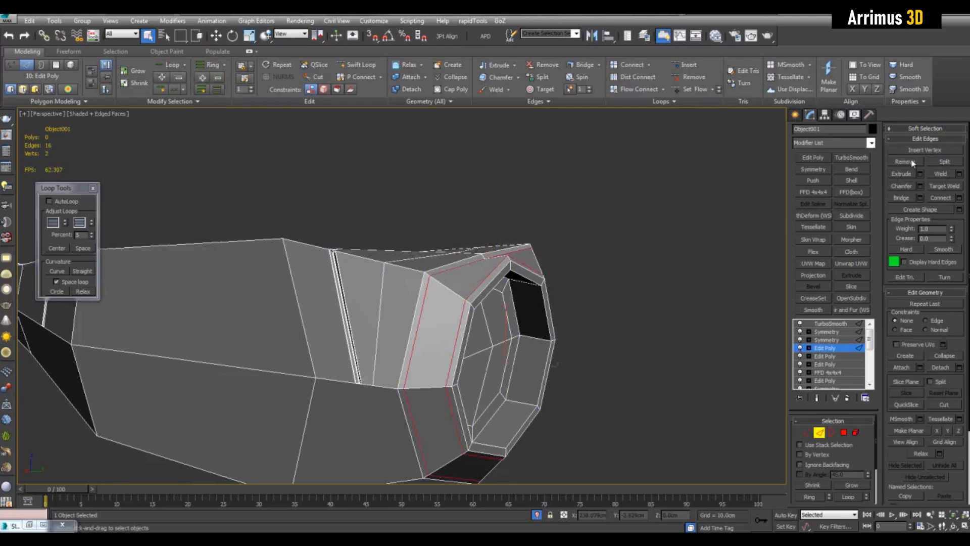
click(904, 162)
mouse_move(652, 238)
alt+middle_down()
mouse_move(700, 223)
mouse_move(713, 251)
mouse_move(646, 316)
mouse_move(732, 331)
mouse_move(739, 348)
alt+middle_up()
key(shift+e)
scroll(728, 344, up, 4)
key(shift+e)
Move the loop corner vertex near the fin's end inward toward the groove to even out the surrounding faces
key(F4)
key(1)
click(403, 252)
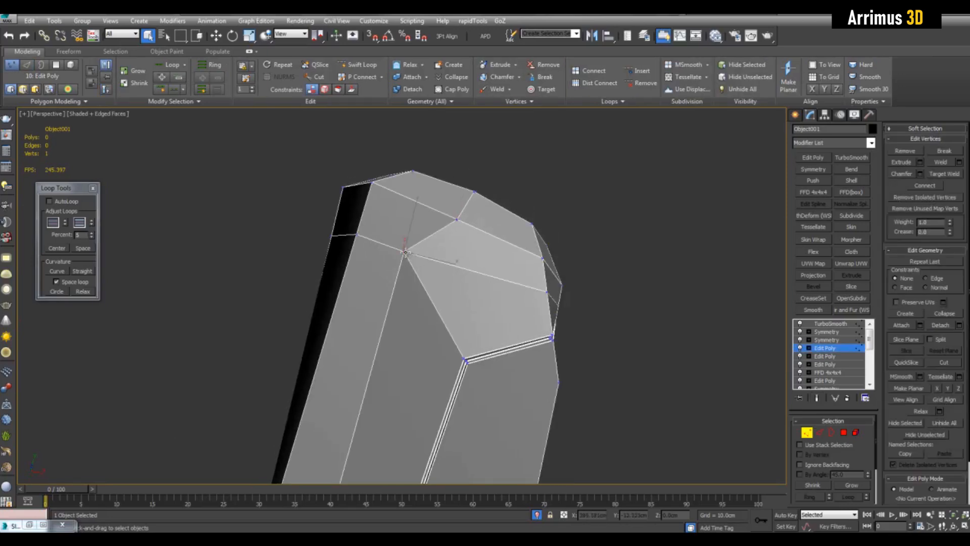
drag(422, 242, 482, 261)
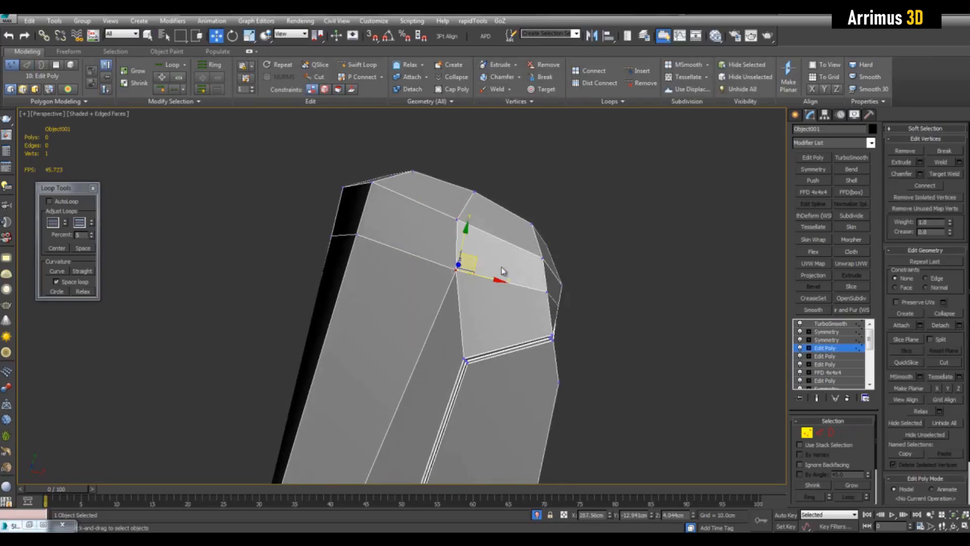
Examine the smoothed fins with their panel grooves against the complete hull and the neighbouring variant
key(F4)
scroll(580, 291, down, 5)
key(grave)
key(1)
middle_drag(555, 323, 555, 253)
scroll(572, 277, down, 4)
scroll(606, 246, up, 2)
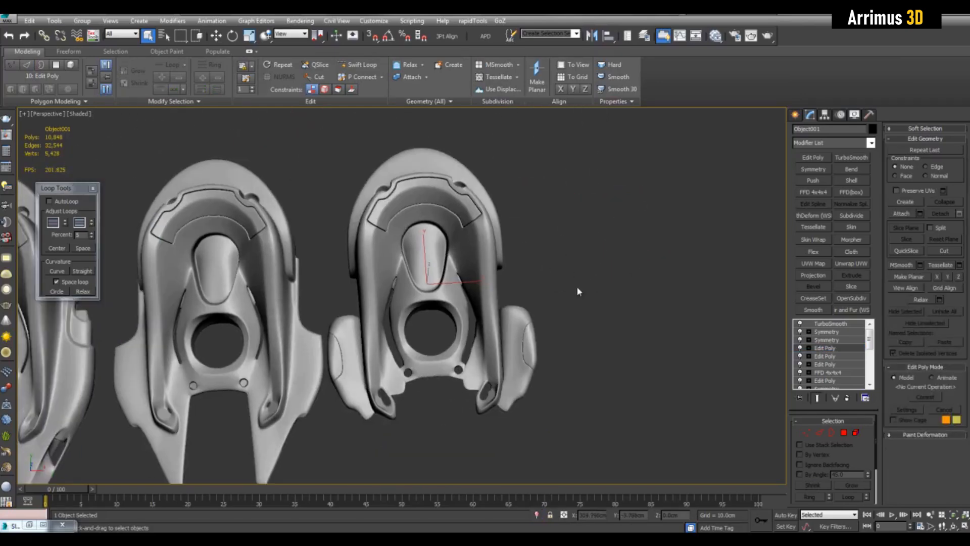
key(ctrl+a)
key(F4)
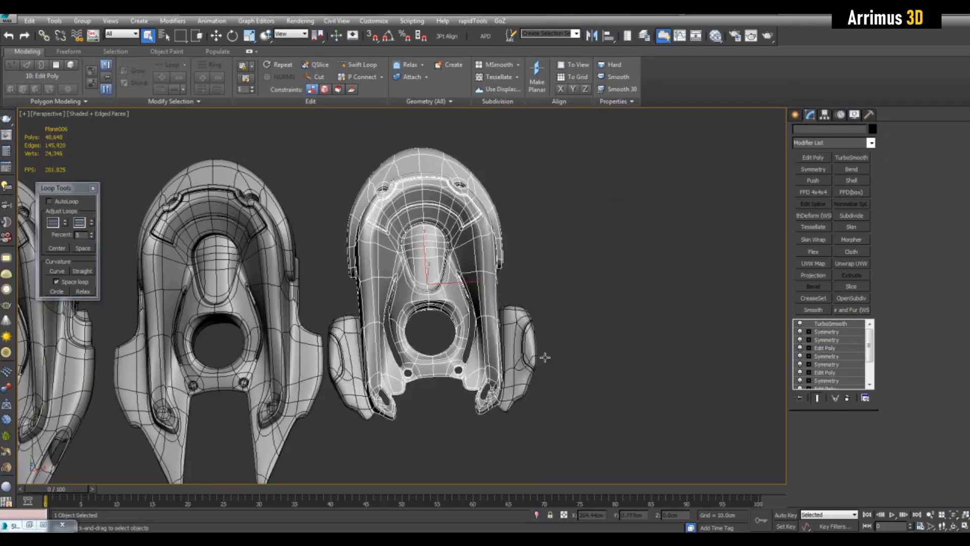
Draw a five-point renderable line from ahead of the hull's nose around its outer side to the fin, with a 6.83 cm thickness
scroll(655, 272, up, 3)
click(655, 272)
click(795, 115)
click(811, 131)
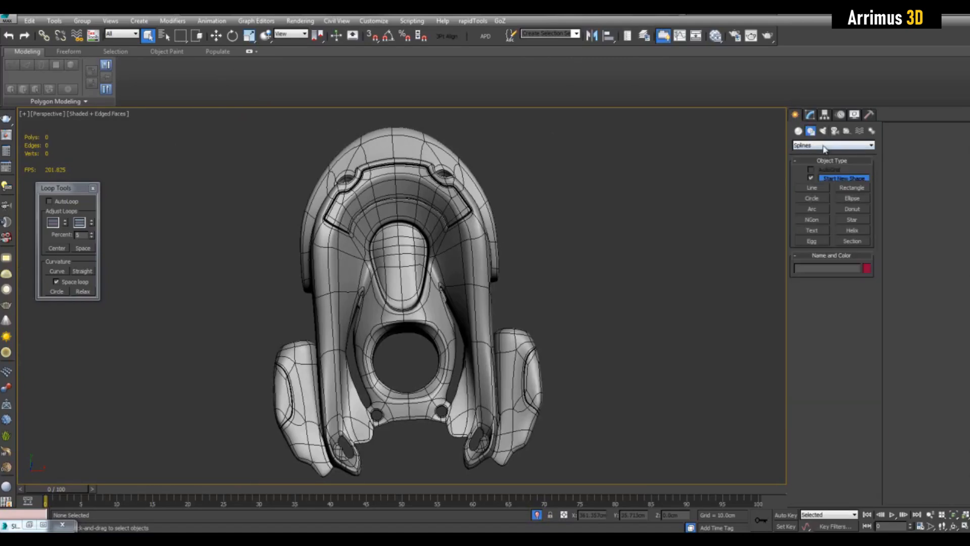
click(808, 189)
alt+middle_drag(720, 222, 600, 318)
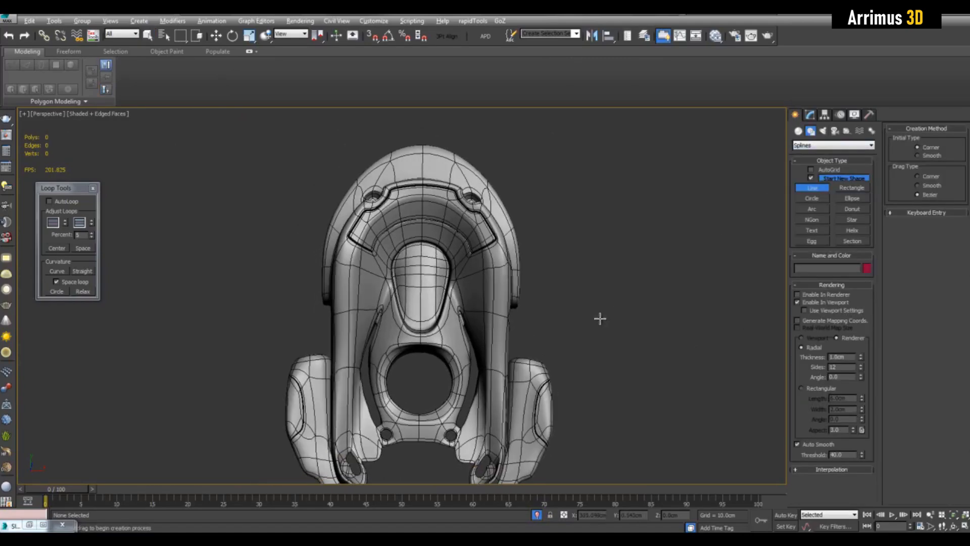
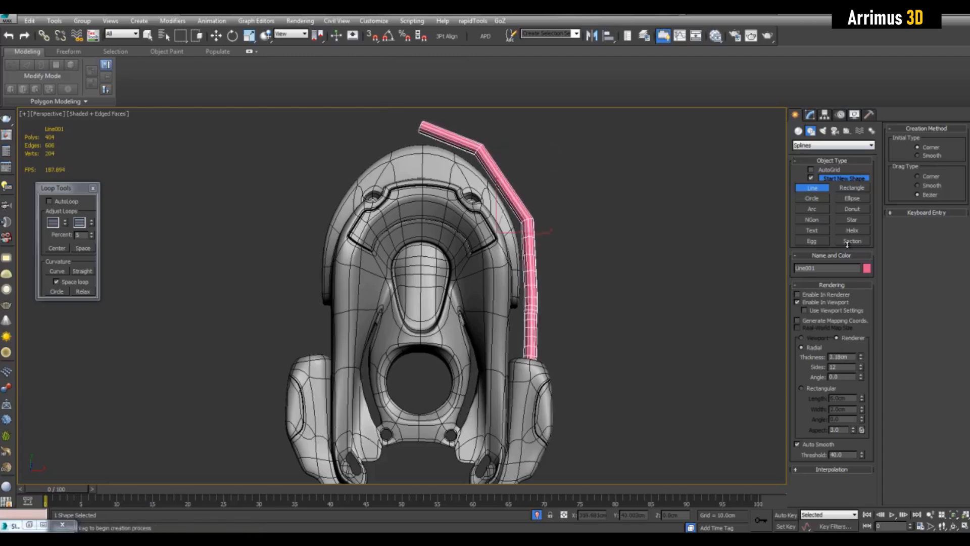
drag(847, 244, 795, 62)
Convert all of the line's vertices to Smooth and afterwards to Bezier to round the tube
alt+middle_drag(690, 306, 741, 332)
key(1)
alt+middle_drag(653, 293, 650, 296)
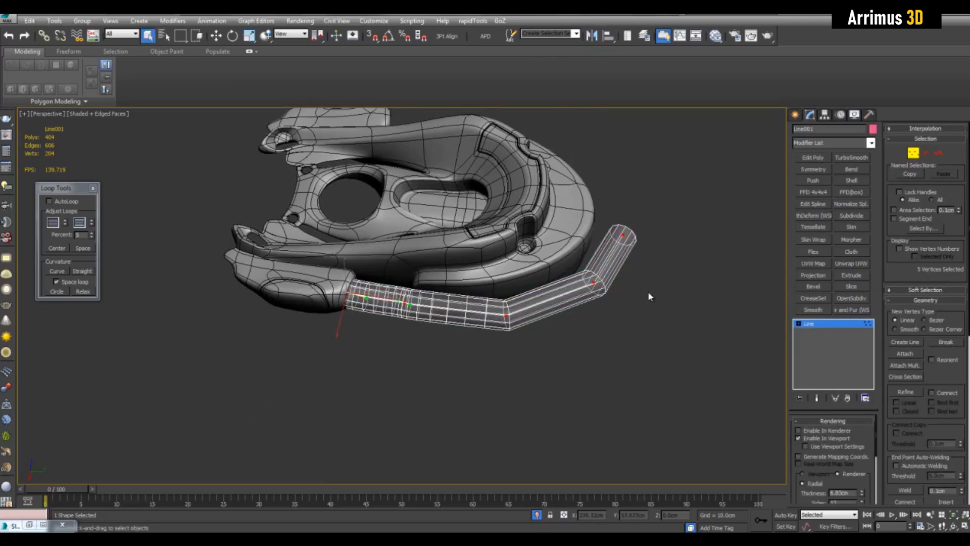
right_click(625, 258)
click(614, 213)
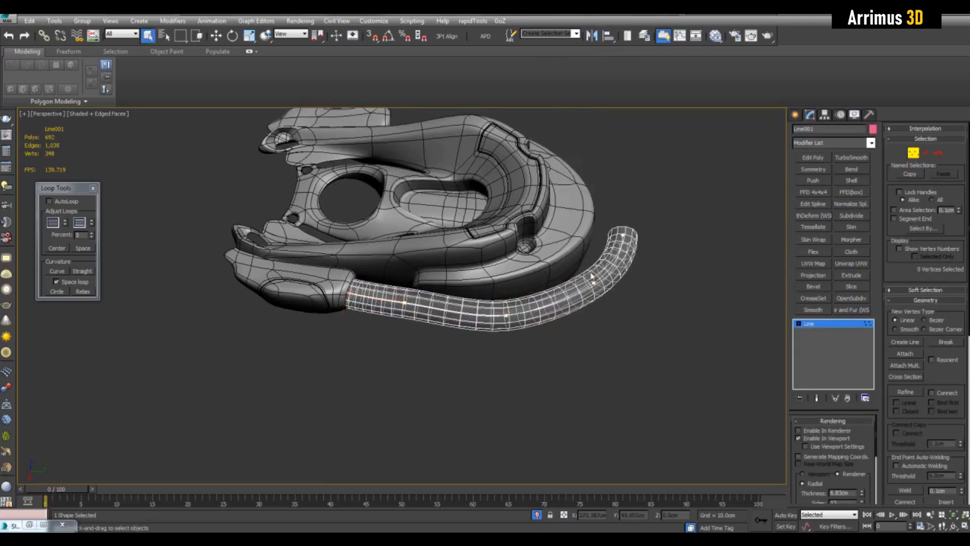
mouse_move(592, 276)
alt+middle_down()
mouse_move(674, 302)
mouse_move(581, 265)
mouse_move(606, 270)
alt+middle_up()
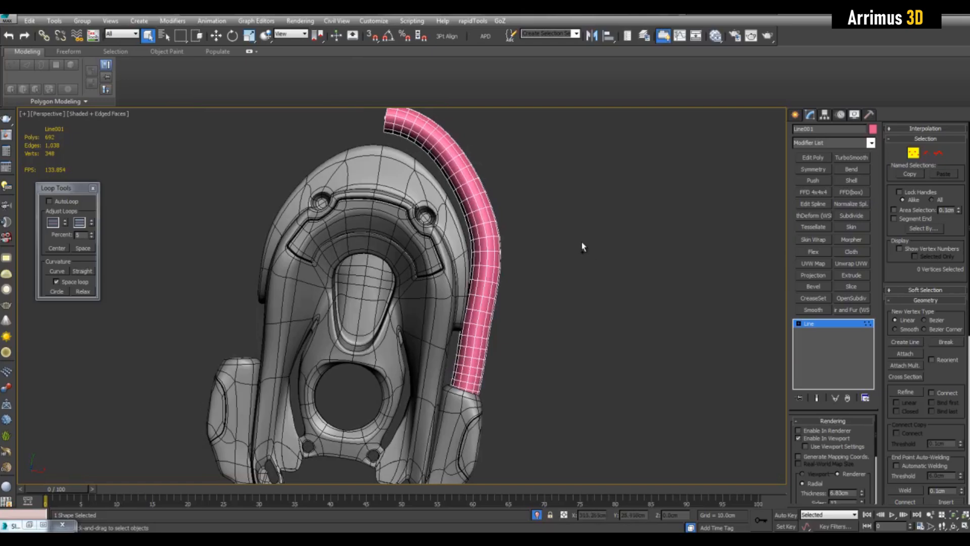
right_click(553, 217)
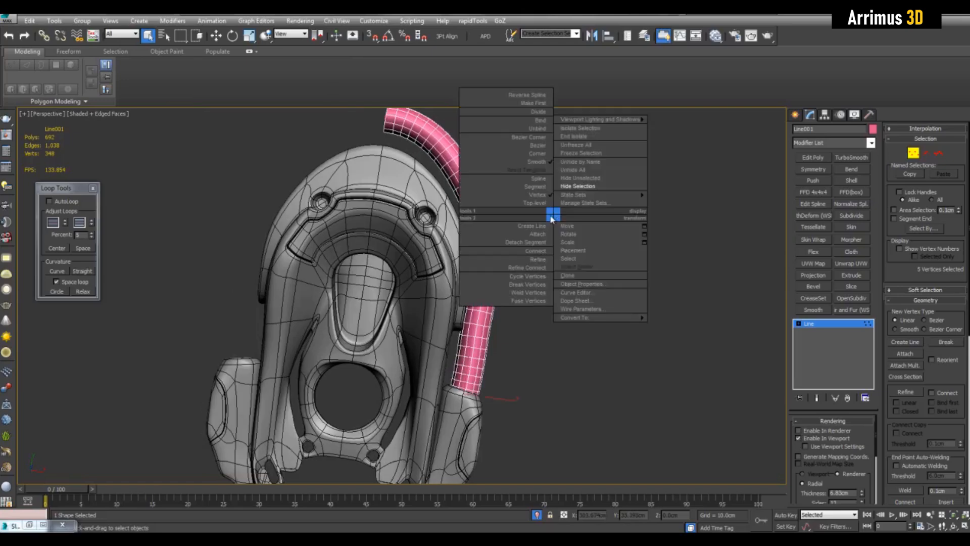
click(538, 147)
Reshape the tube line beside the hull by pulling the middle vertex's lower Bezier handle outward and toward the fin
middle_drag(538, 219, 541, 238)
click(476, 240)
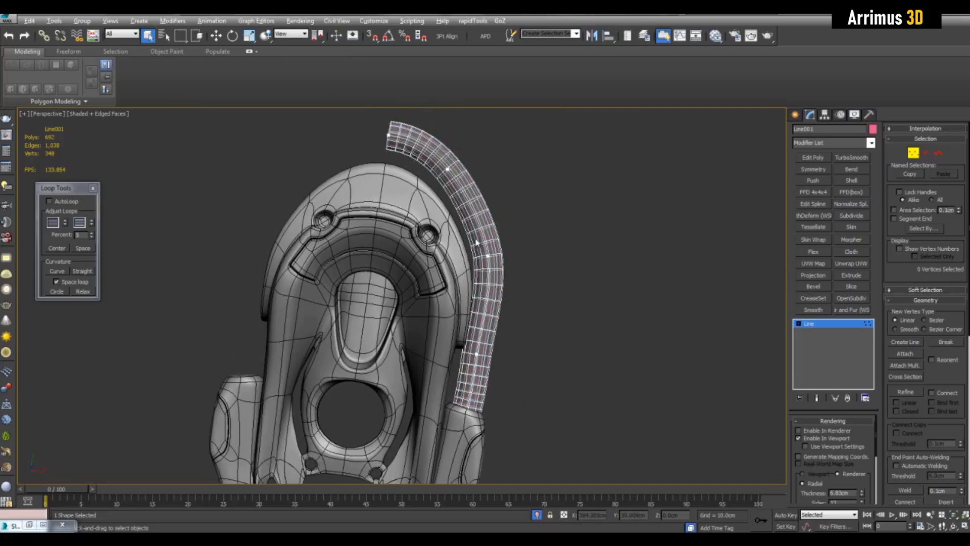
alt+middle_drag(510, 269, 512, 285)
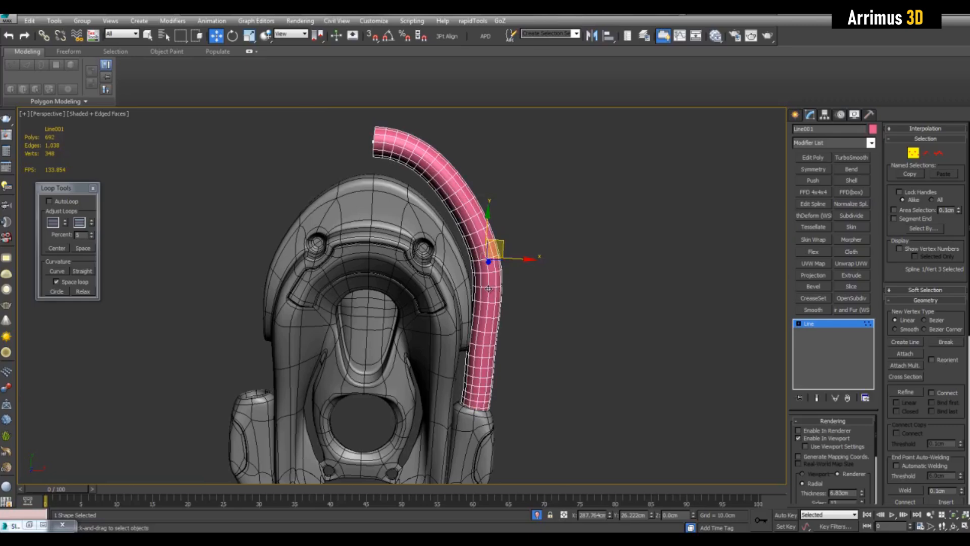
drag(488, 289, 499, 311)
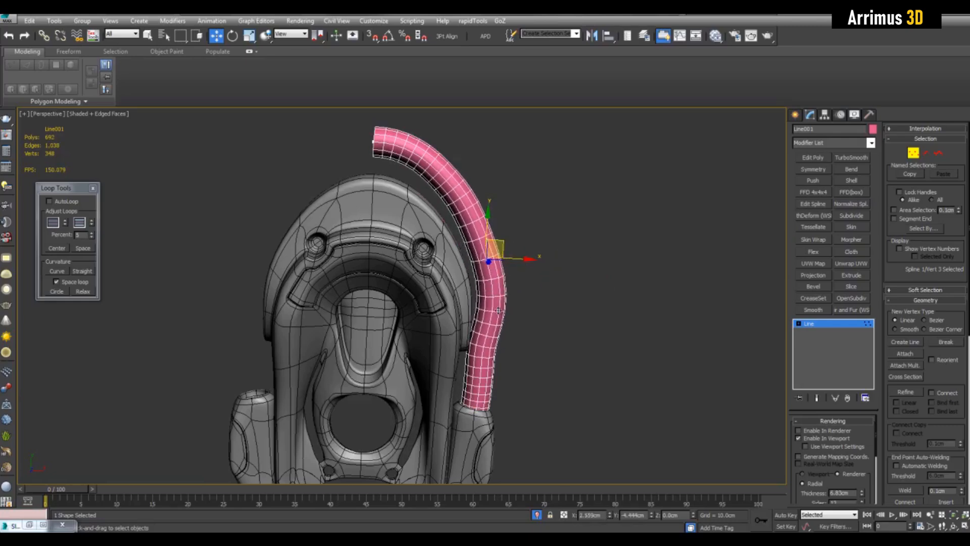
Adjust the line's vertex above the fin and its lower Bezier handle so the tube curves smoothly into the fin
middle_drag(515, 304, 501, 229)
scroll(490, 226, up, 3)
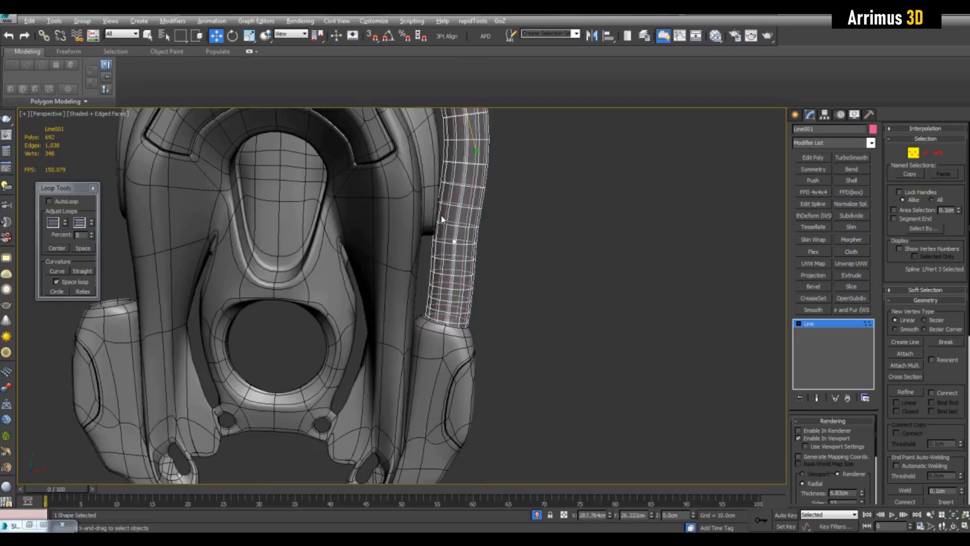
middle_drag(427, 206, 462, 266)
drag(515, 311, 498, 274)
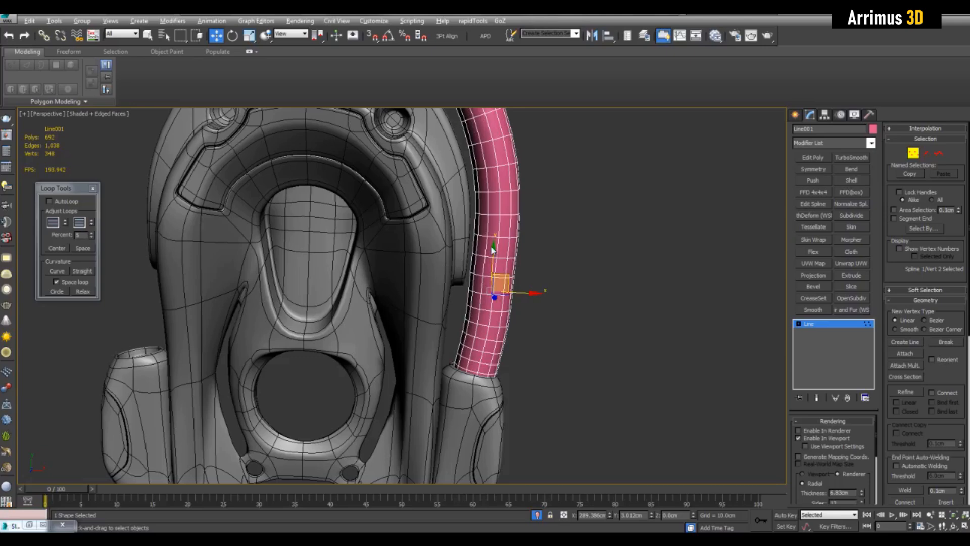
key(alt+x)
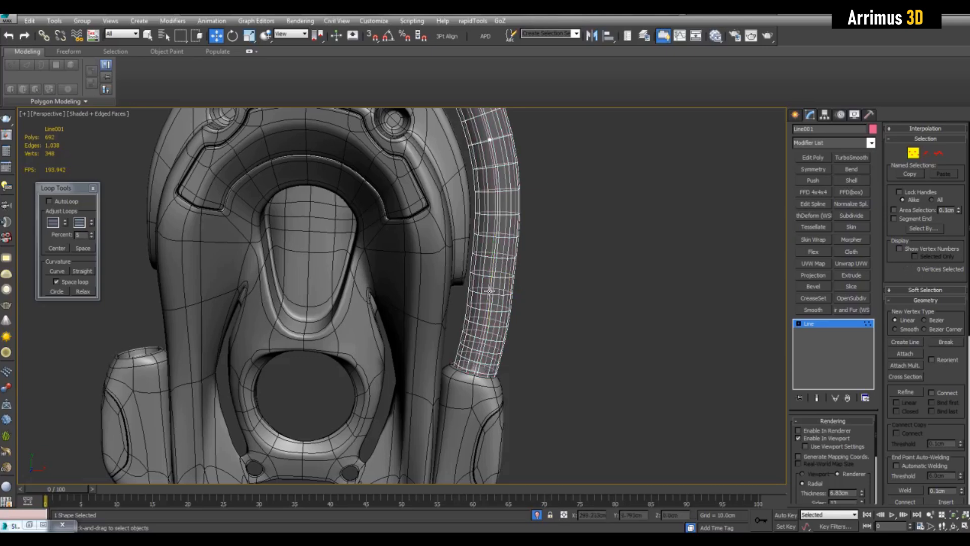
drag(489, 329, 480, 323)
middle_drag(481, 323, 483, 336)
scroll(498, 323, down, 5)
key(1)
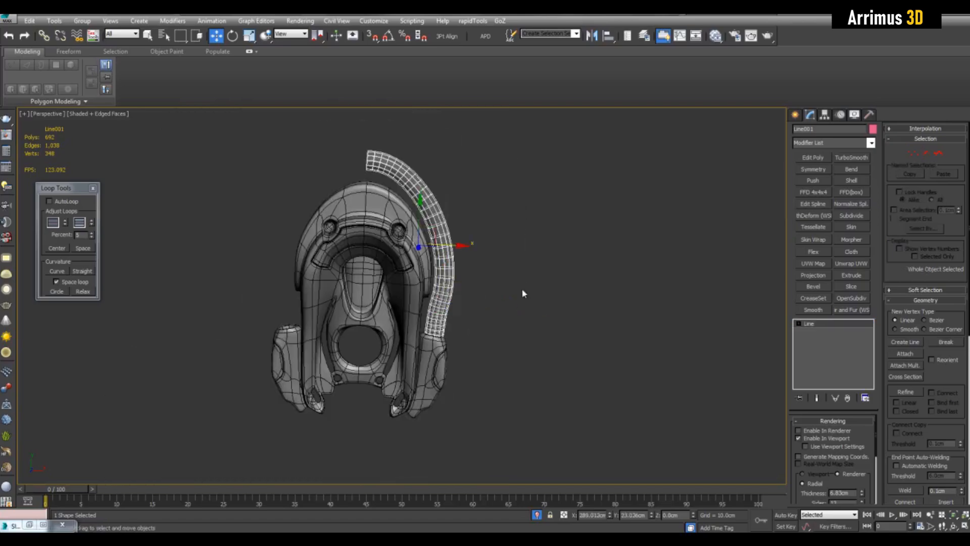
Examine the tube's curve around the hull from several angles
key(alt+x)
mouse_move(523, 290)
alt+middle_down()
mouse_move(518, 220)
mouse_move(563, 232)
alt+middle_up()
key(q)
scroll(546, 236, up, 3)
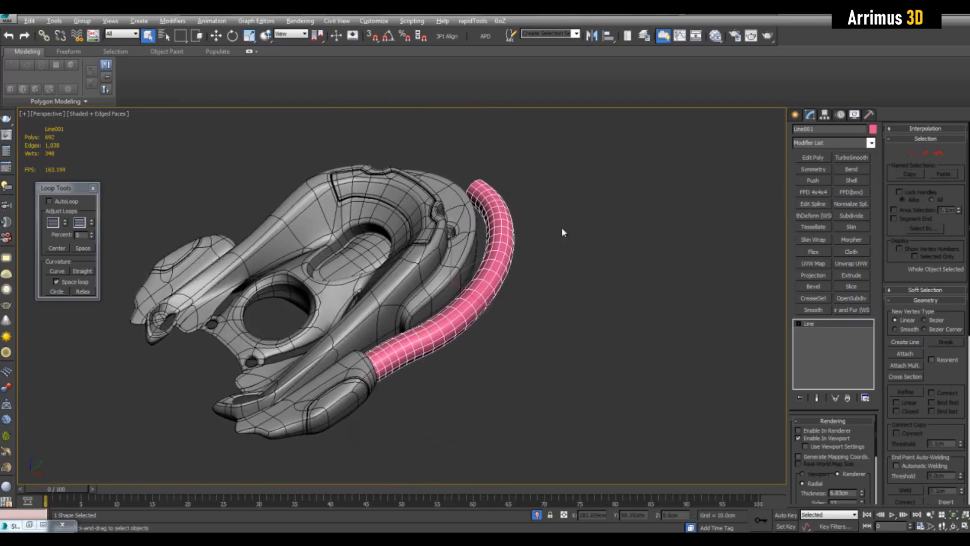
scroll(621, 243, up, 5)
scroll(561, 216, down, 4)
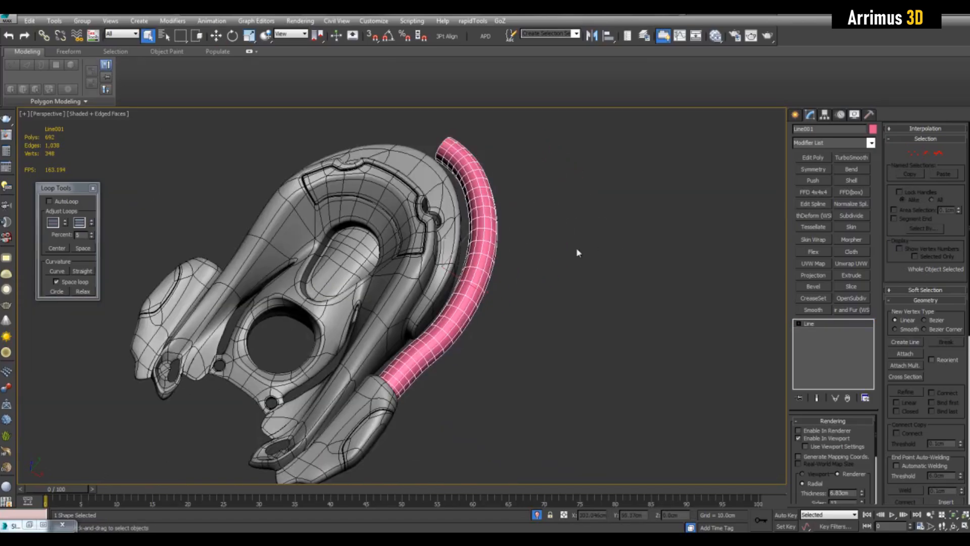
click(594, 248)
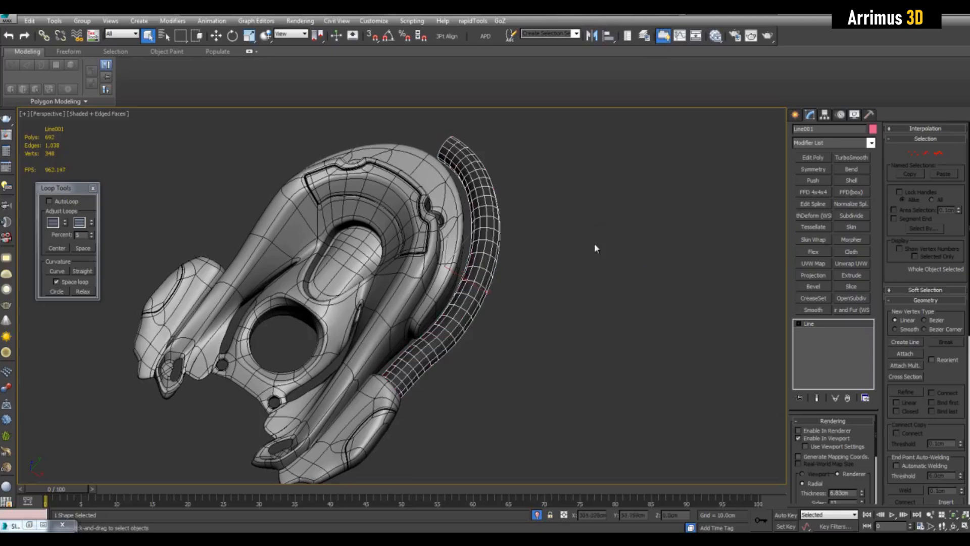
alt+middle_drag(597, 266, 663, 290)
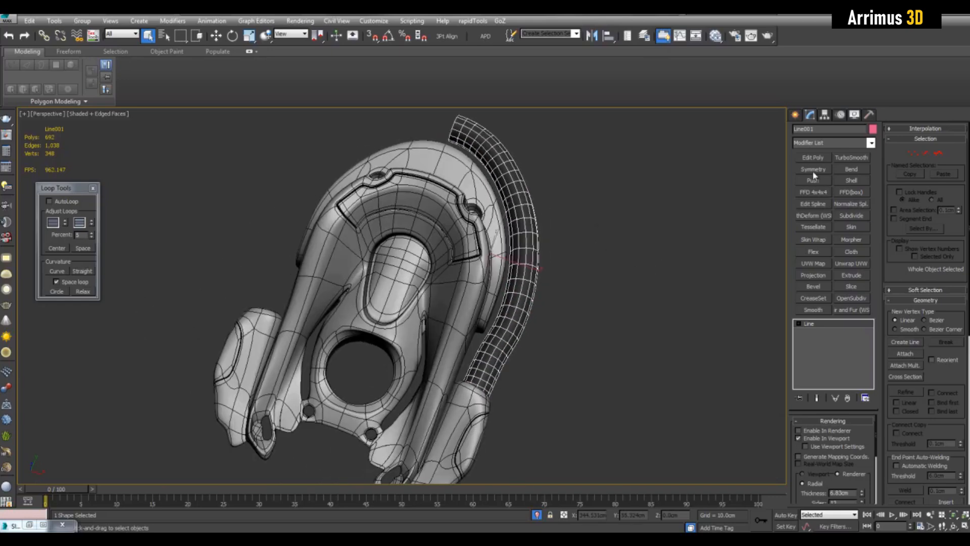
Add an X-axis Symmetry modifier to the tube and place its mirror plane on the hull's centre line
click(814, 170)
middle_drag(625, 246, 622, 223)
alt+middle_drag(622, 223, 611, 265)
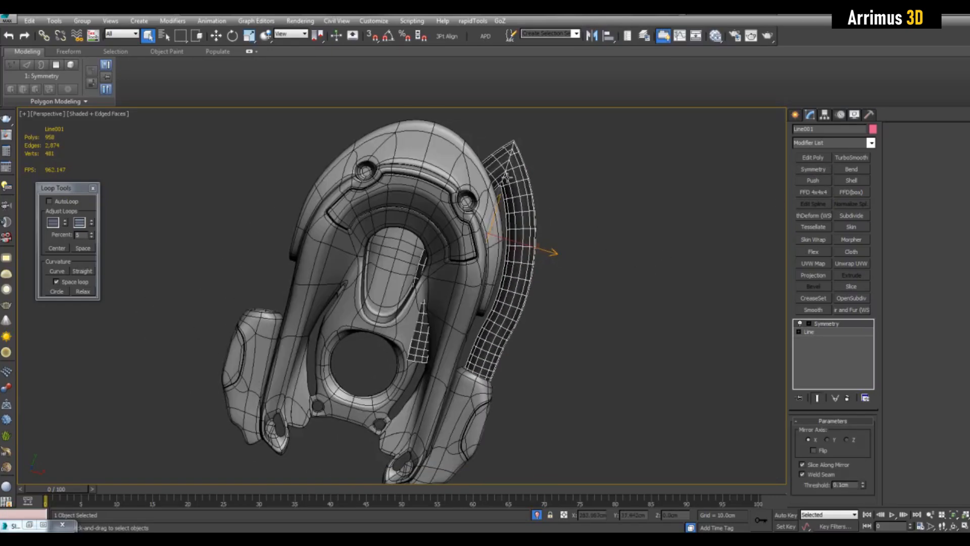
middle_drag(500, 220, 485, 274)
key(w)
scroll(506, 264, up, 3)
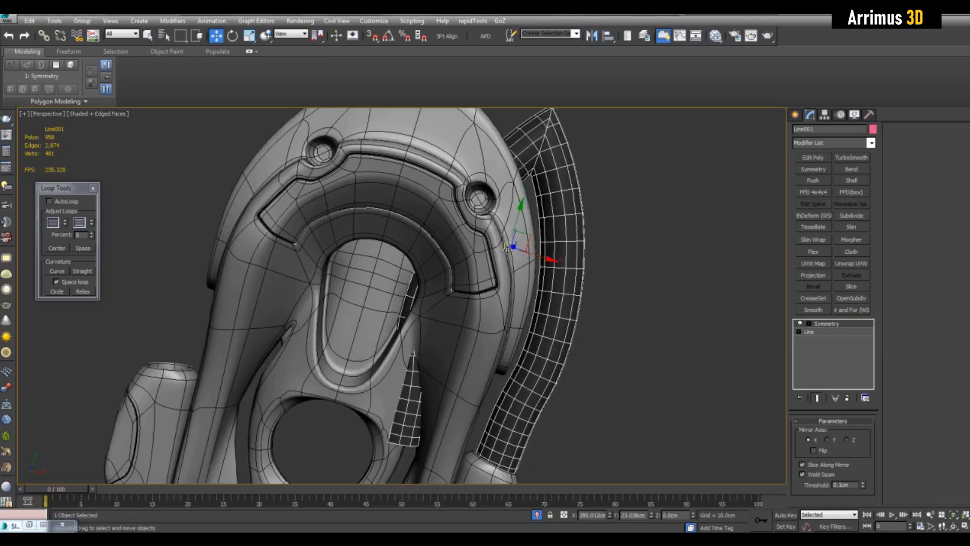
scroll(507, 247, down, 3)
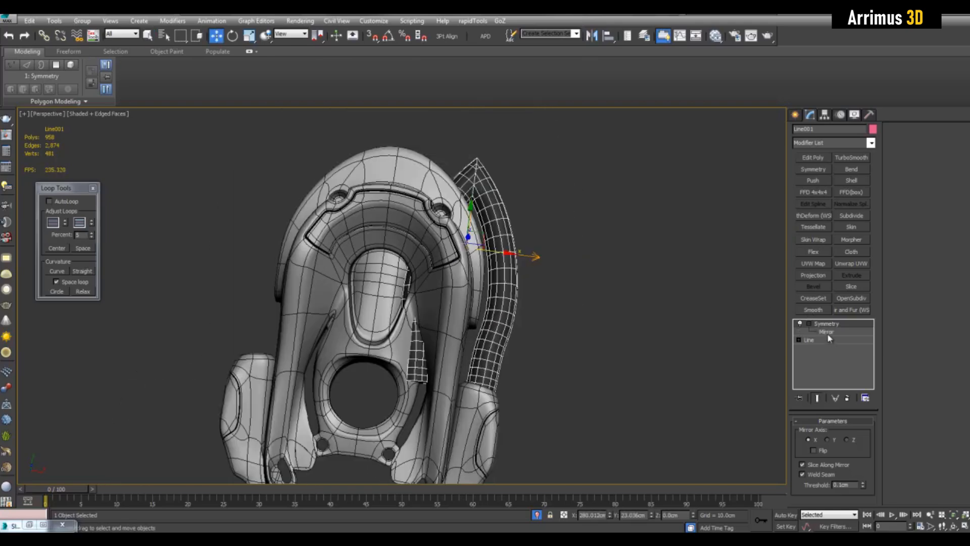
alt+middle_drag(526, 266, 550, 253)
click(387, 209)
click(489, 354)
scroll(550, 253, down, 3)
key(1)
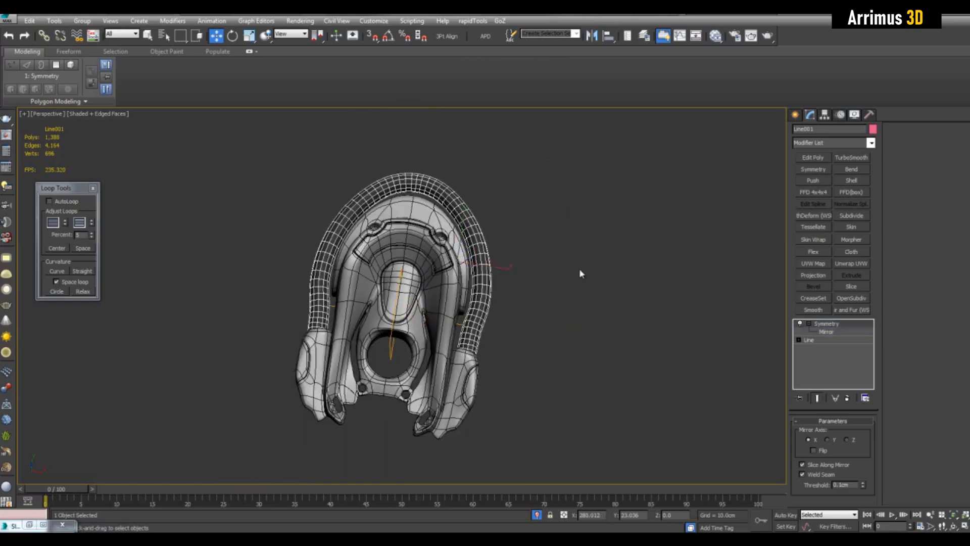
Change the tube's object colour to black
key(q)
click(579, 268)
alt+middle_drag(515, 287, 492, 291)
click(465, 218)
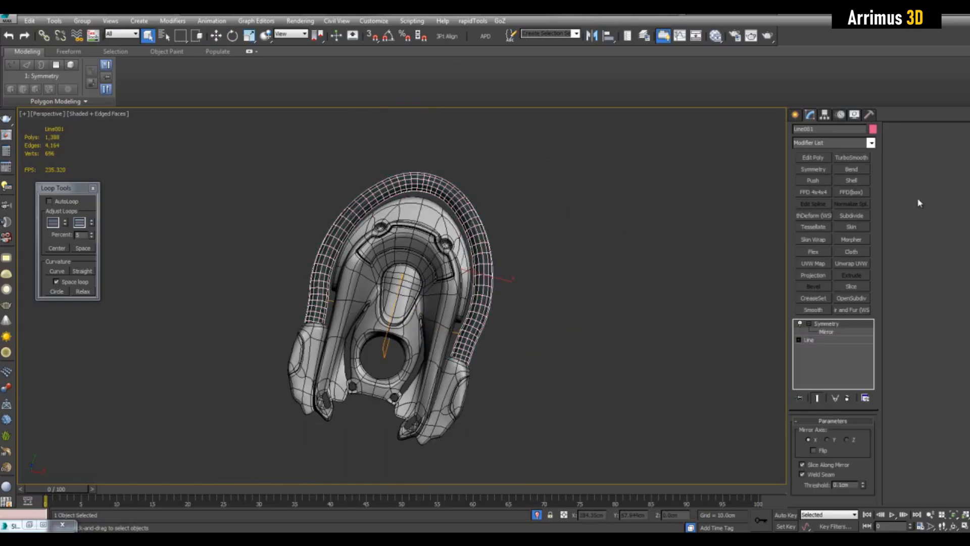
click(872, 131)
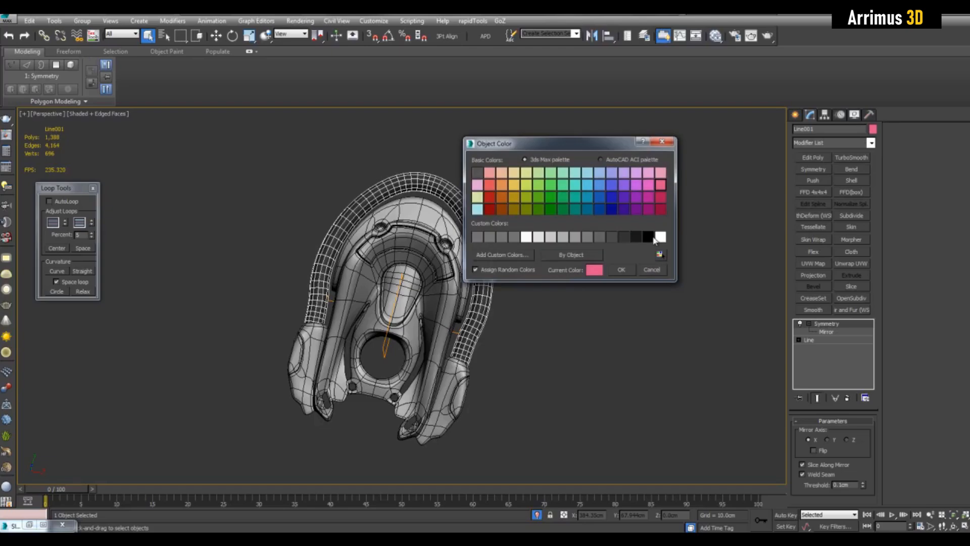
click(629, 271)
click(594, 268)
Examine the hull, fins and dark tube in shaded view with and without edges
scroll(570, 256, up, 4)
mouse_move(569, 257)
alt+middle_down()
mouse_move(493, 205)
mouse_move(585, 276)
mouse_move(570, 271)
mouse_move(585, 234)
mouse_move(576, 309)
alt+middle_up()
scroll(573, 251, down, 3)
key(F4)
alt+middle_drag(475, 264, 542, 212)
middle_drag(542, 212, 540, 180)
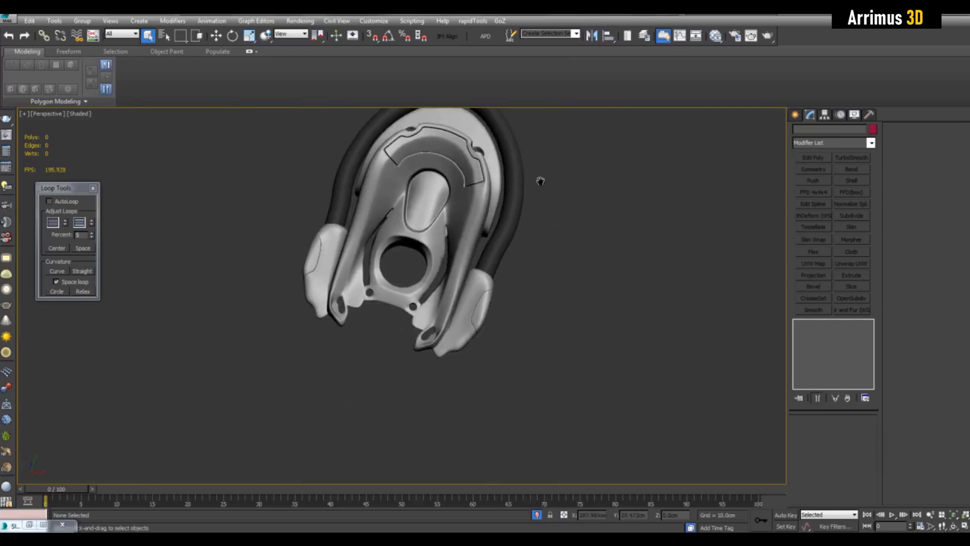
scroll(539, 180, up, 3)
key(F4)
click(509, 271)
middle_drag(509, 272, 513, 305)
key(F4)
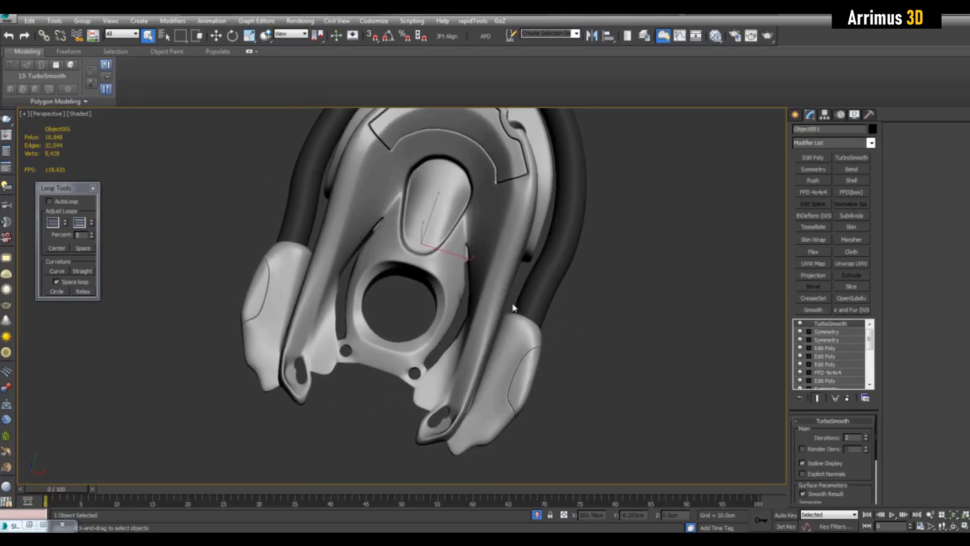
scroll(554, 248, down, 3)
middle_drag(528, 262, 529, 345)
key(F4)
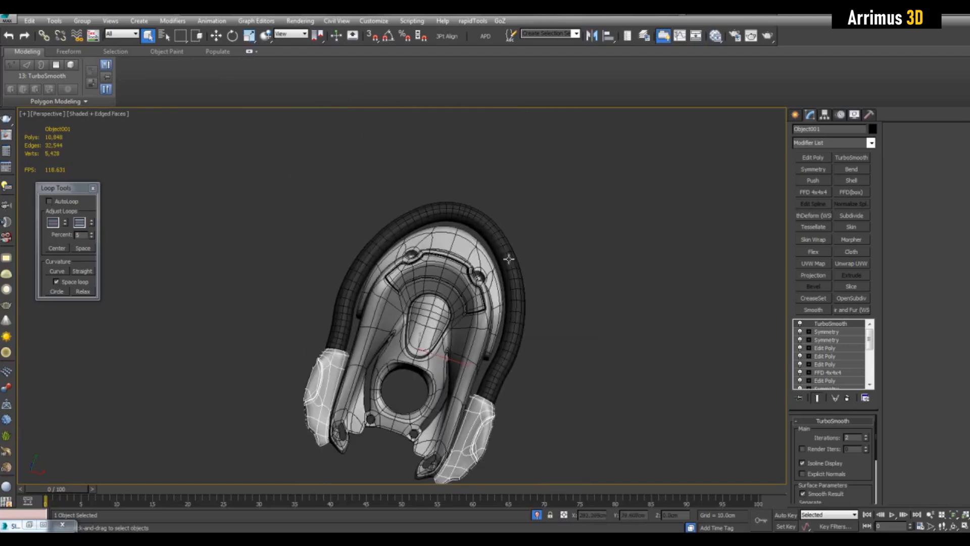
key(F4)
key(F4)
key(F4)
middle_drag(588, 336, 604, 286)
scroll(604, 286, down, 2)
End isolation to bring back the other hull variants and select the finished variant's hull, fins and tube
key(alt+q)
click(595, 289)
scroll(519, 248, down, 3)
key(F4)
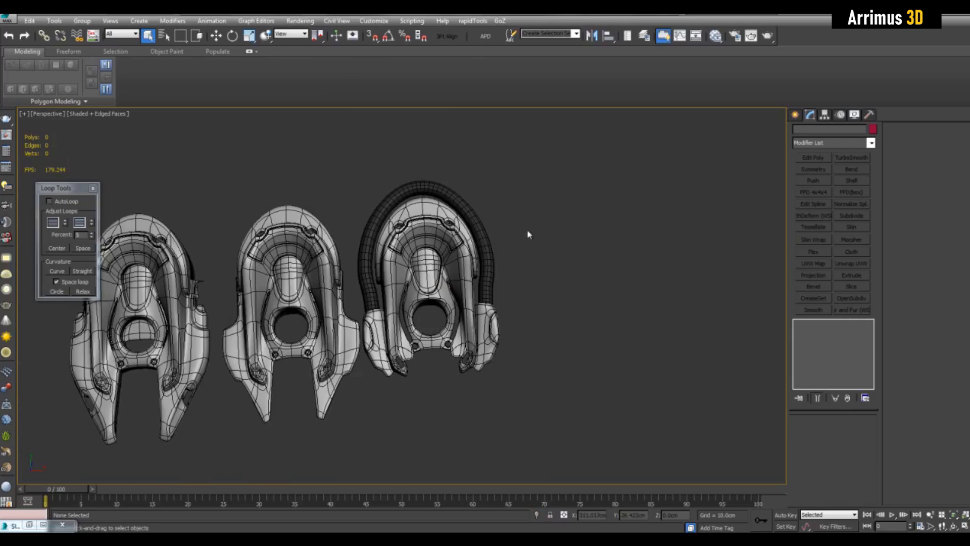
alt+middle_drag(541, 187, 521, 150)
drag(524, 147, 404, 348)
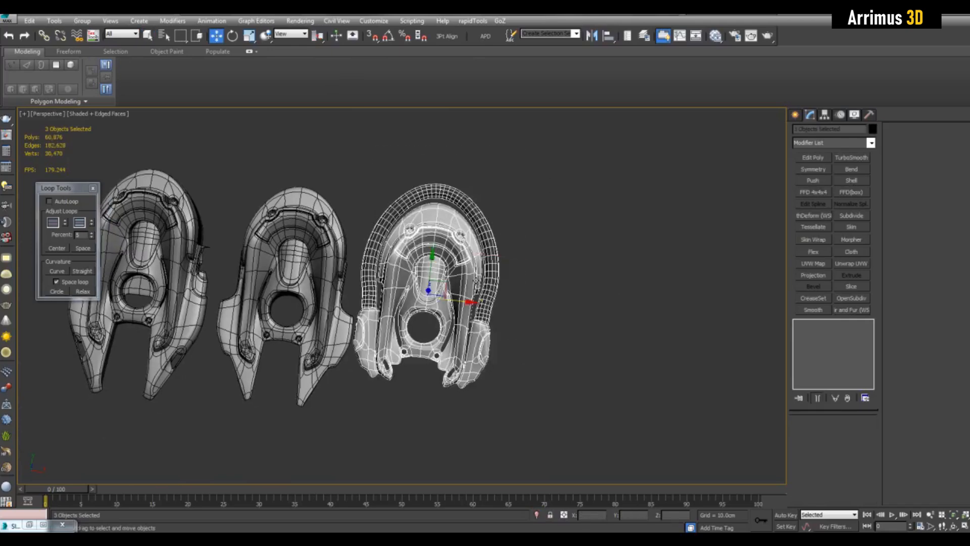
key(F4)
mouse_move(354, 258)
middle_down()
mouse_move(511, 254)
mouse_move(599, 227)
mouse_move(726, 227)
mouse_move(808, 249)
middle_up()
click(505, 227)
middle_drag(313, 222, 613, 269)
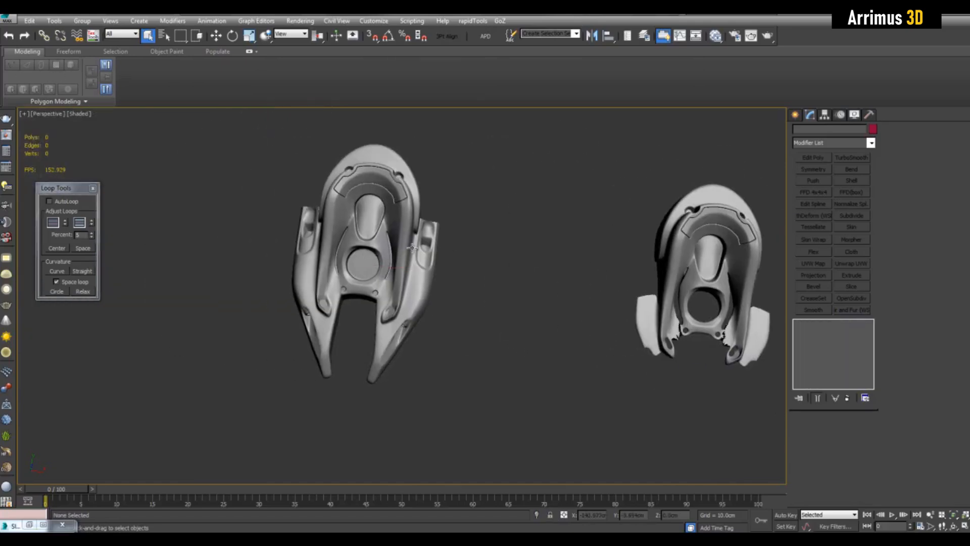
Clone the long-tailed hull variant with the recessed side pods along X as one independent copy
click(413, 248)
key(z)
scroll(541, 277, down, 3)
middle_drag(531, 280, 596, 277)
key(w)
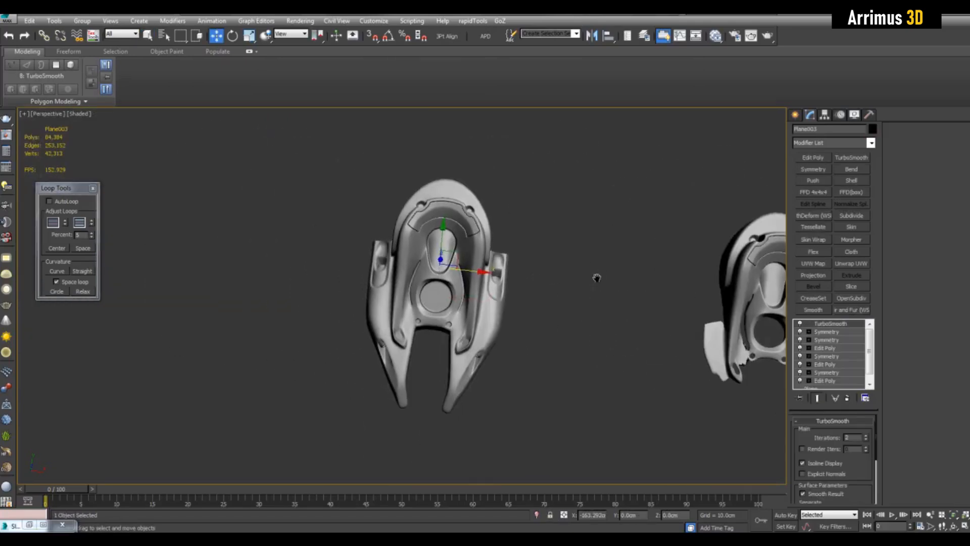
scroll(619, 283, up, 3)
key(F4)
key(F4)
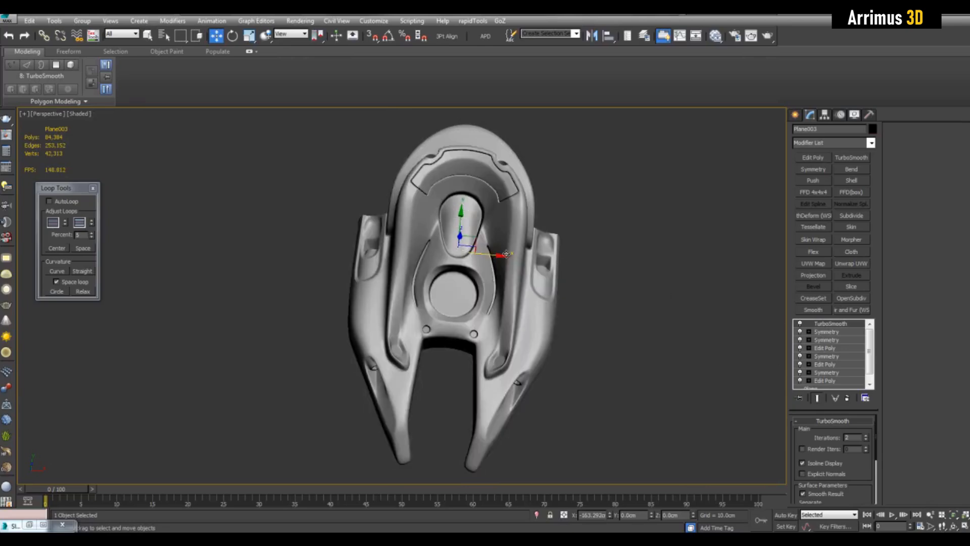
middle_drag(505, 254, 502, 255)
shift+drag(495, 259, 229, 240)
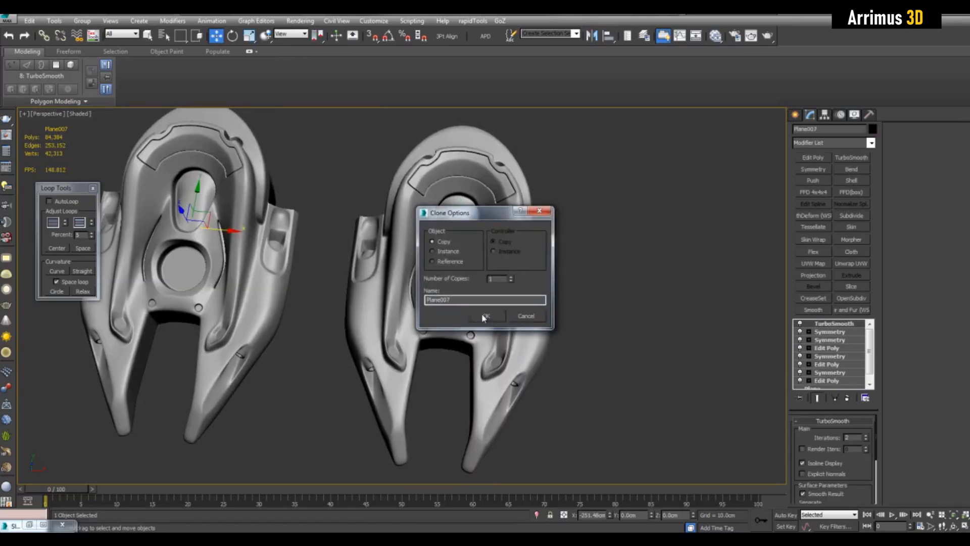
click(484, 315)
key(q)
Add an X-axis Symmetry modifier below the copy's TurboSmooth and rotate its mirror 45 degrees about Z
middle_drag(309, 278, 583, 297)
scroll(584, 297, down, 3)
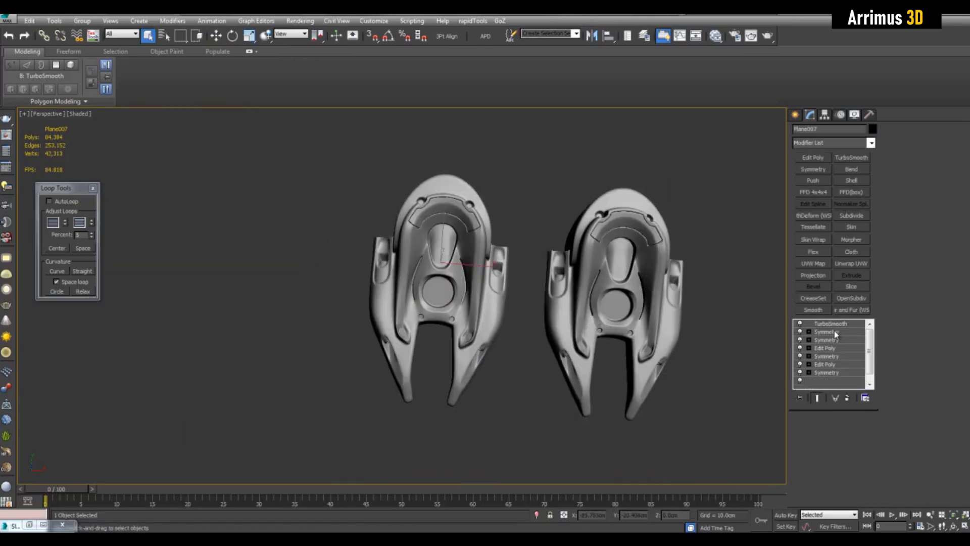
click(820, 172)
scroll(529, 231, up, 2)
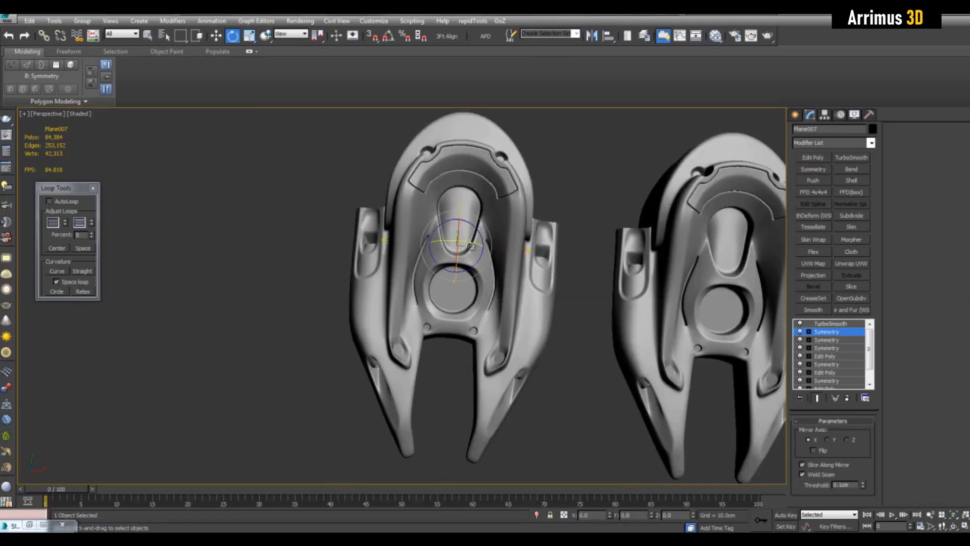
drag(481, 229, 494, 216)
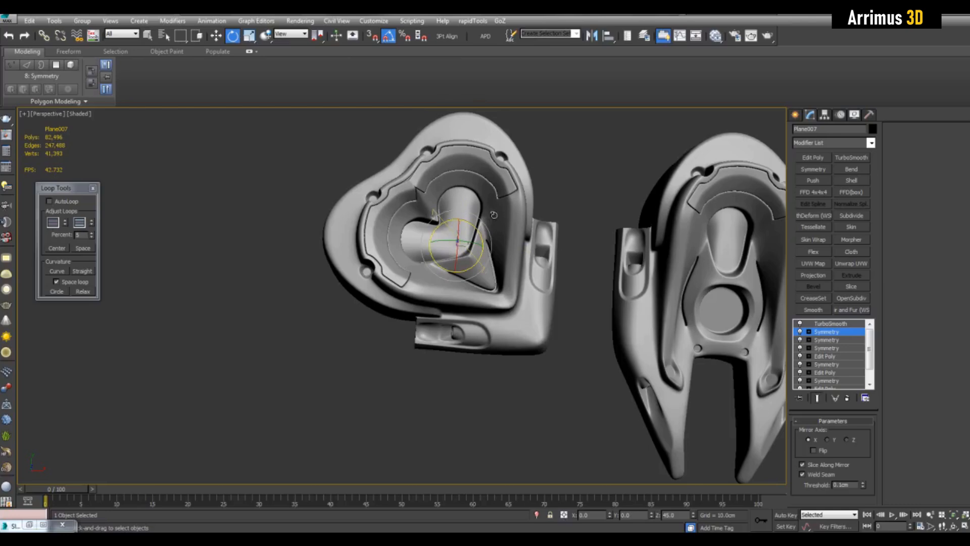
middle_drag(493, 216, 487, 230)
key(1)
Add further Symmetry modifiers, mirror the uppermost on flipped Y, and move its mirror about 28 cm along Y toward the nose
click(813, 170)
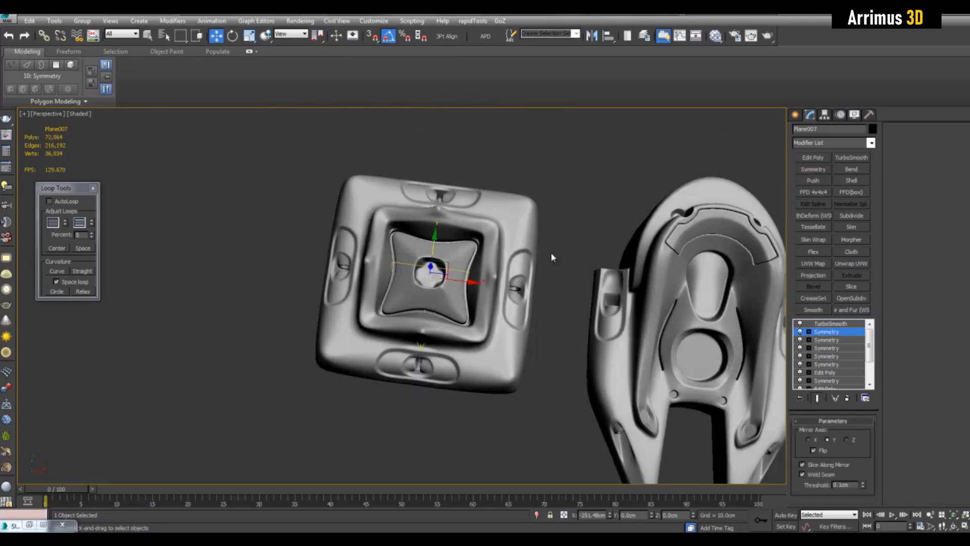
middle_drag(551, 253, 555, 273)
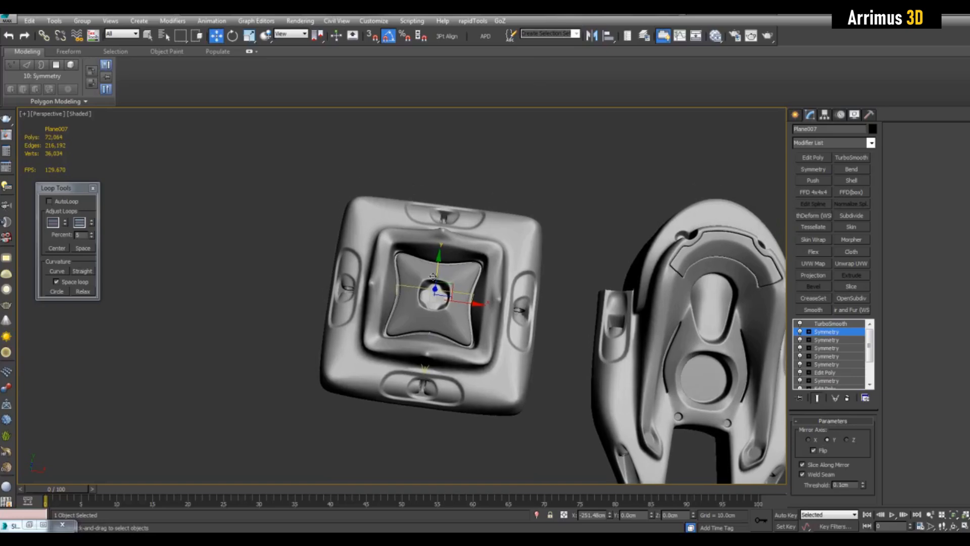
drag(437, 272, 453, 189)
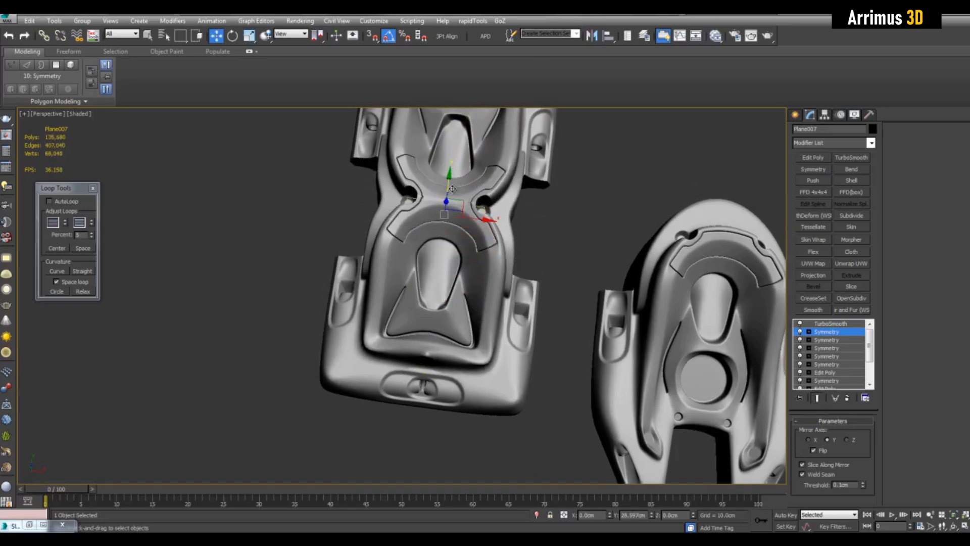
scroll(447, 324, up, 5)
middle_drag(453, 188, 474, 320)
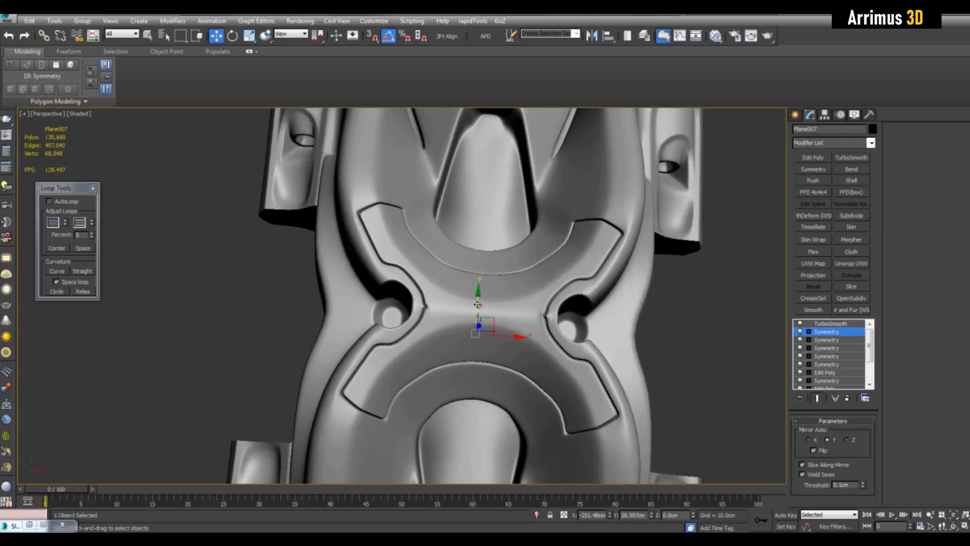
drag(478, 305, 477, 307)
Examine the mirrored copy and the seam between its halves in shaded view with and without edges
scroll(492, 304, down, 4)
alt+middle_drag(493, 303, 564, 324)
scroll(495, 332, down, 5)
scroll(517, 317, up, 5)
key(1)
click(564, 324)
key(q)
alt+middle_drag(500, 246, 509, 234)
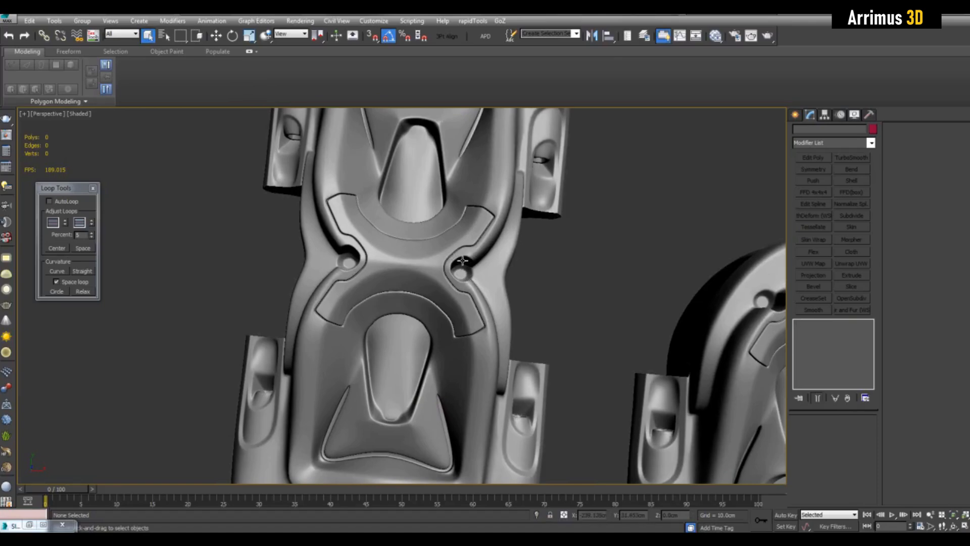
mouse_move(462, 261)
middle_down()
mouse_move(441, 263)
mouse_move(527, 243)
mouse_move(472, 277)
mouse_move(462, 335)
mouse_move(477, 281)
middle_up()
scroll(441, 262, down, 5)
scroll(469, 327, up, 6)
key(F4)
middle_drag(481, 331, 514, 301)
key(F4)
alt+middle_drag(515, 300, 525, 318)
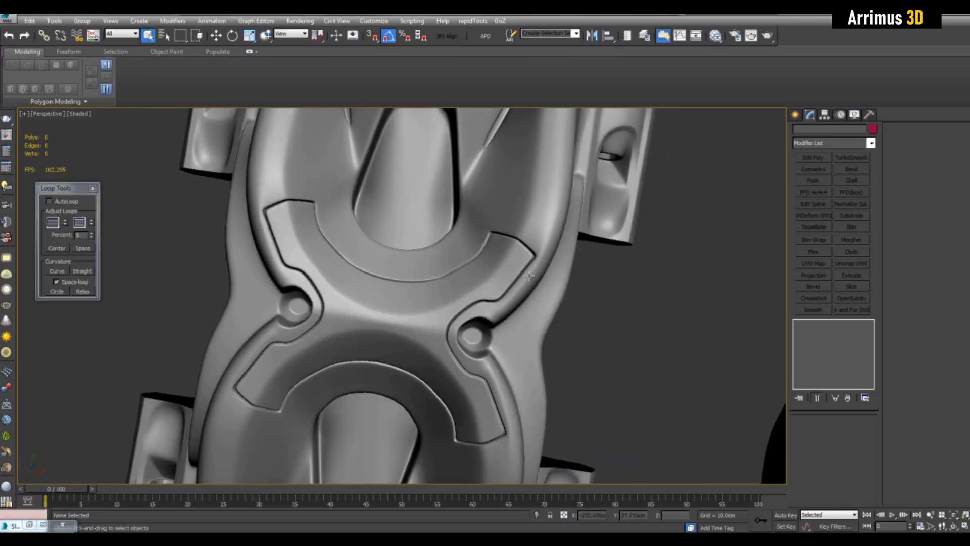
Clone the long-tailed hull variant with the recessed side pods along negative Y as one independent copy and frame it
key(F4)
scroll(529, 354, down, 7)
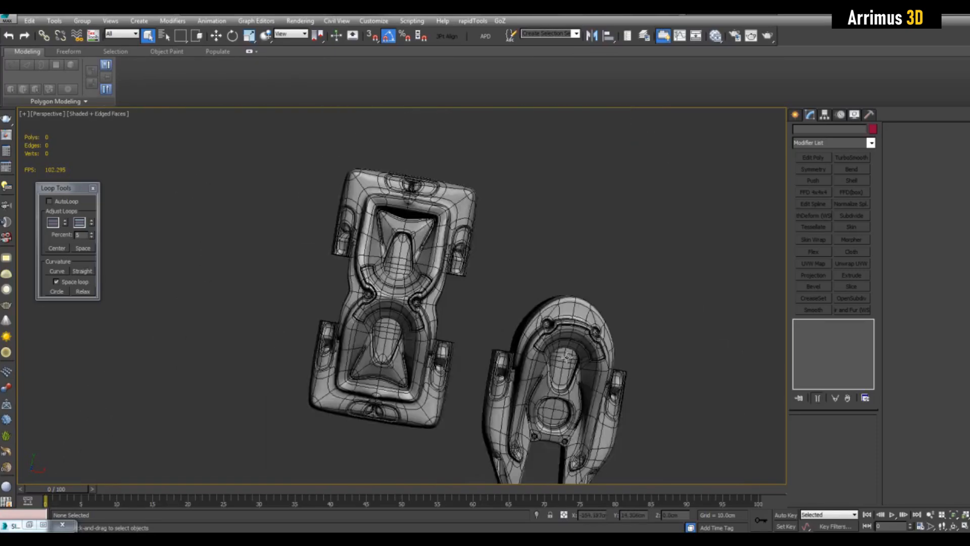
key(F4)
middle_drag(688, 371, 511, 295)
scroll(512, 295, down, 5)
scroll(497, 287, up, 4)
mouse_move(670, 342)
middle_down()
mouse_move(497, 287)
mouse_move(527, 294)
middle_up()
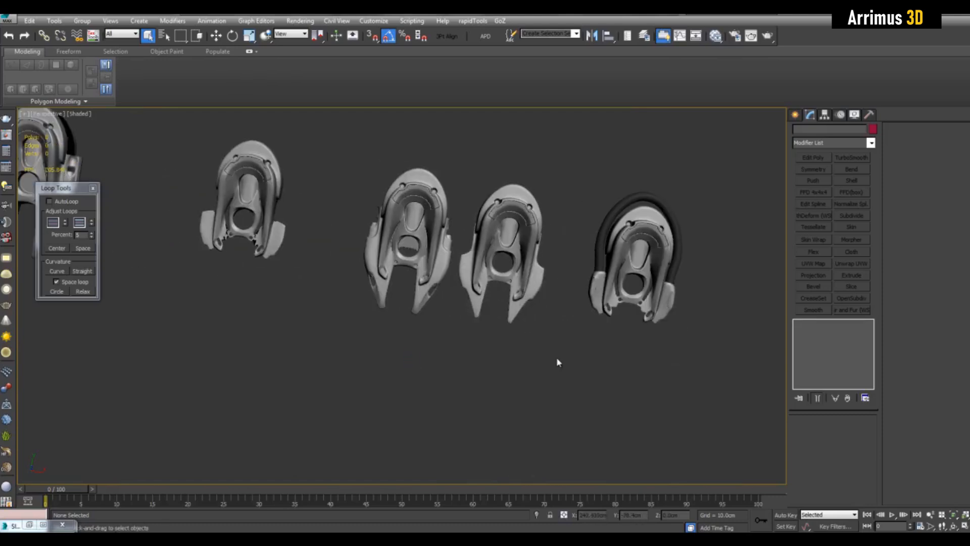
middle_drag(287, 230, 402, 243)
middle_drag(505, 240, 525, 225)
click(558, 209)
key(w)
shift+drag(555, 192, 530, 350)
click(499, 327)
key(z)
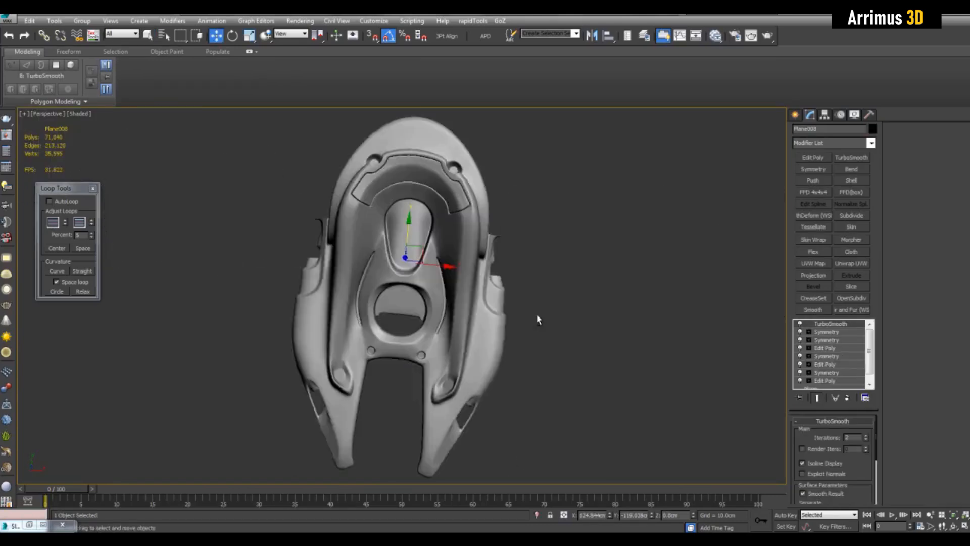
Add a Symmetry modifier directly below the copy's TurboSmooth and mirror it on the flipped Y axis
alt+middle_drag(538, 319, 561, 316)
click(827, 332)
mouse_move(544, 273)
alt+middle_down()
mouse_move(486, 267)
mouse_move(512, 265)
alt+middle_up()
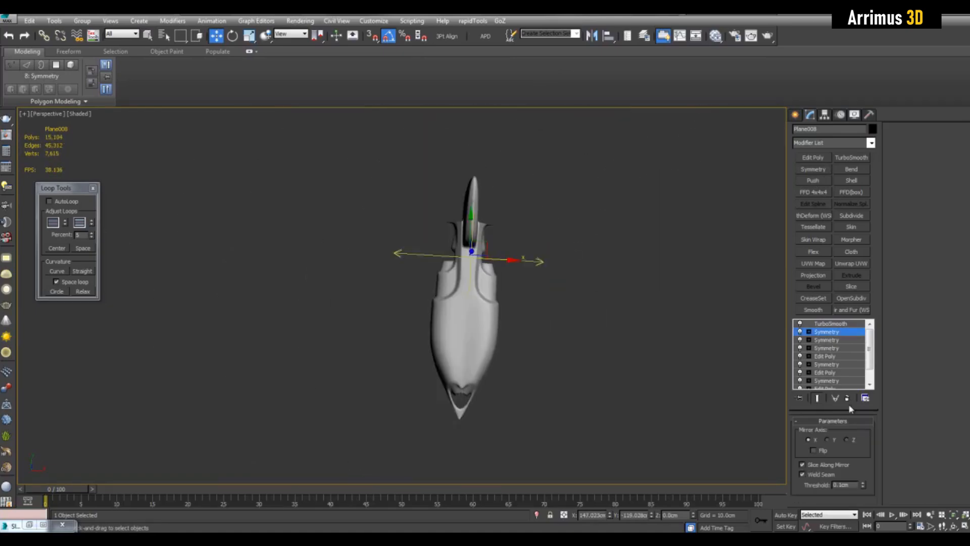
click(827, 440)
click(813, 450)
scroll(496, 295, up, 4)
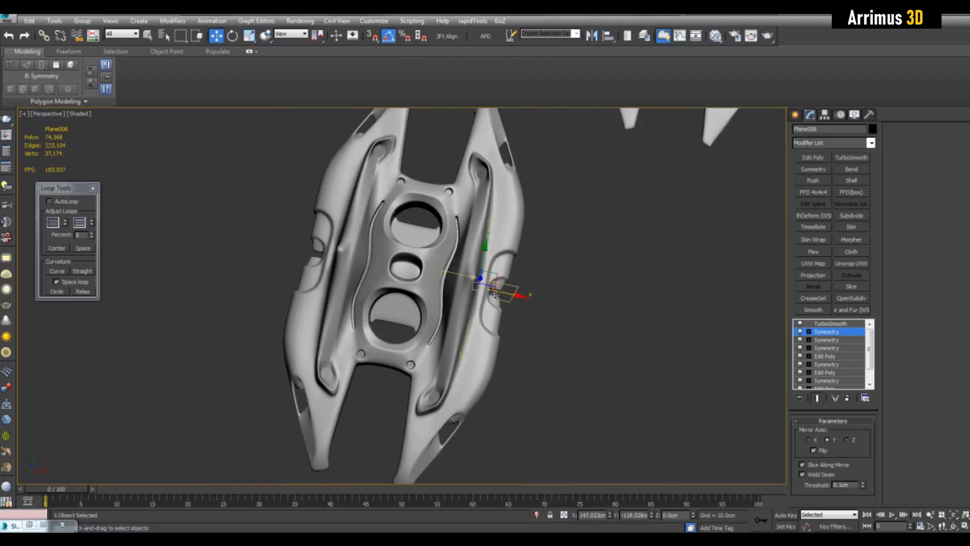
Move the uppermost Symmetry mirror along Y to leave an elongated opening between the two round holes
drag(484, 256, 471, 321)
alt+middle_drag(471, 320, 489, 263)
mouse_move(474, 309)
mouse_down()
mouse_move(602, 220)
mouse_move(475, 308)
mouse_up()
mouse_move(475, 308)
alt+middle_down()
mouse_move(570, 296)
mouse_move(489, 306)
alt+middle_up()
drag(485, 292, 468, 248)
scroll(485, 197, down, 3)
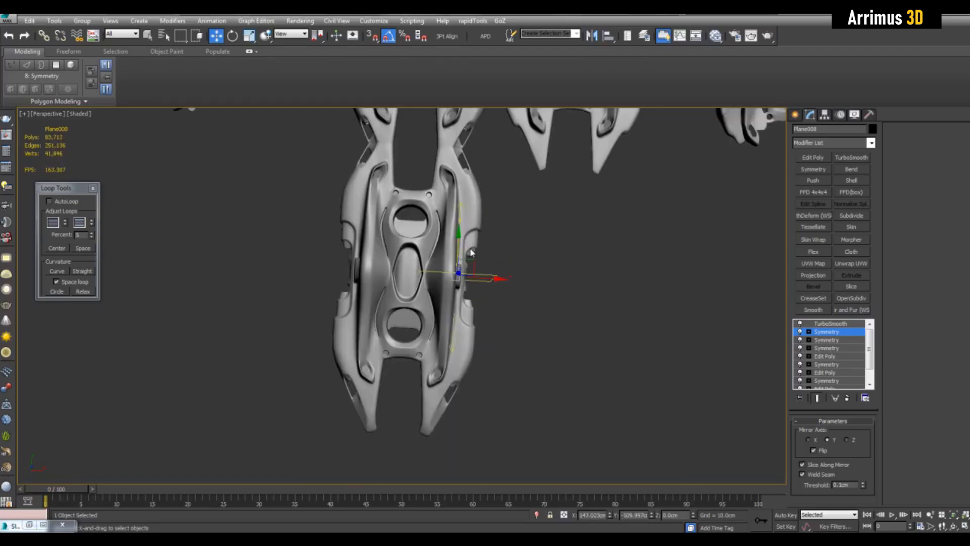
Clone the double-ended design along negative X and move the copy's Symmetry mirror about 25 cm along negative Y to leave one central hole
shift+drag(435, 296, 260, 285)
click(492, 318)
middle_drag(492, 318, 675, 322)
scroll(492, 303, up, 1)
key(1)
mouse_move(483, 239)
mouse_down()
mouse_move(484, 308)
mouse_move(484, 300)
mouse_up()
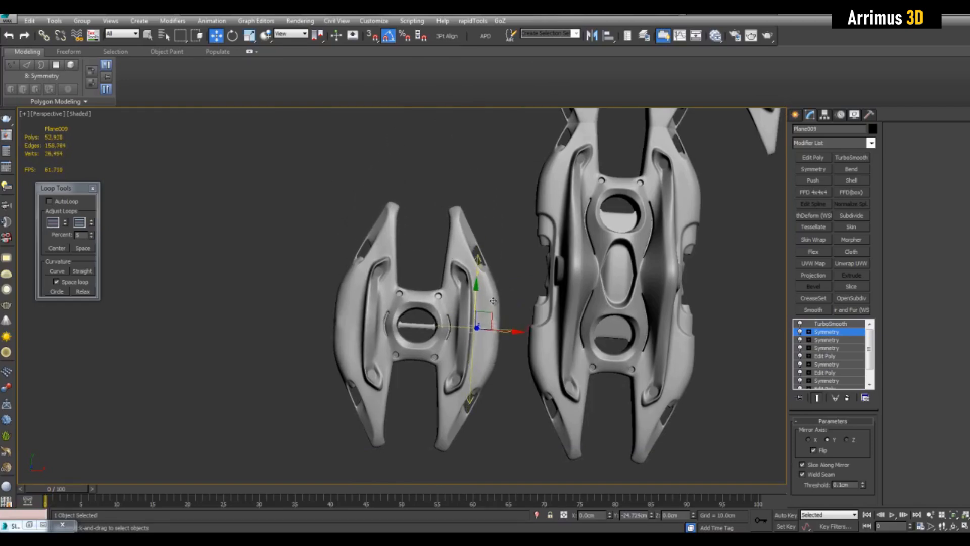
middle_drag(483, 301, 575, 258)
key(1)
Clone the single-hole design along negative X and move the new copy's mirror about 10 cm along Y to form two adjacent round holes
shift+drag(543, 246, 322, 230)
click(491, 318)
middle_drag(491, 317, 611, 349)
scroll(611, 349, up, 2)
click(829, 333)
key(1)
middle_drag(495, 257, 524, 269)
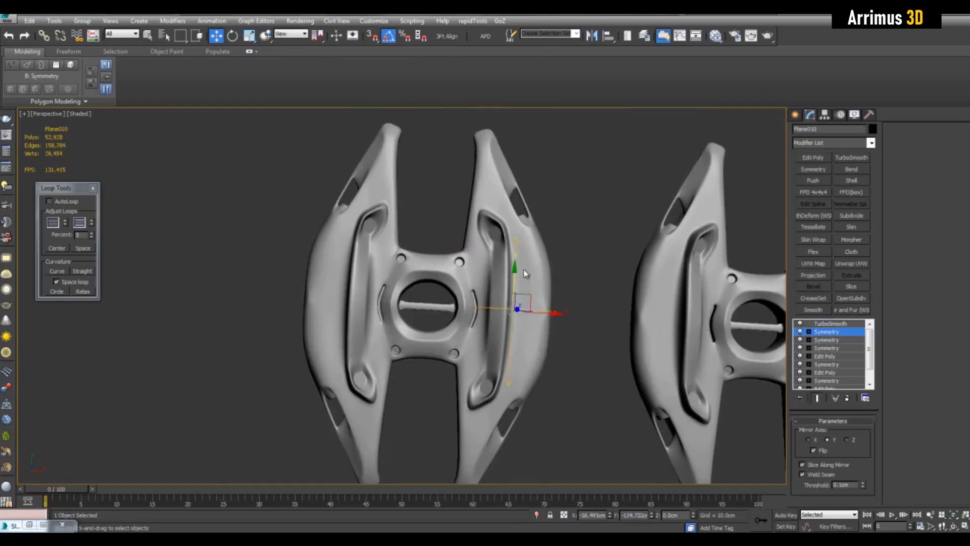
drag(515, 279, 514, 243)
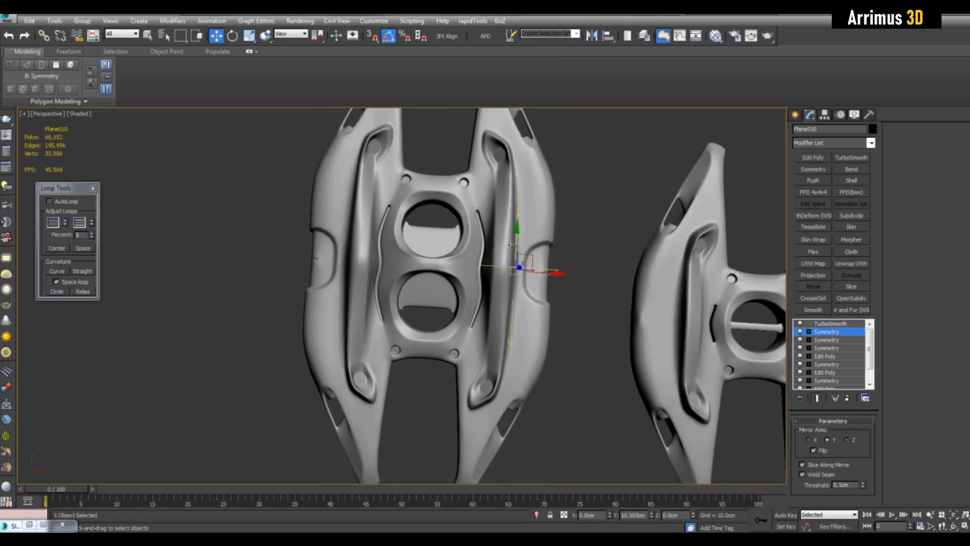
middle_drag(513, 248, 521, 250)
key(1)
Examine the two-hole copy's mirror seam with and without edges, toggling its uppermost Symmetry modifier off and on
key(F4)
key(F4)
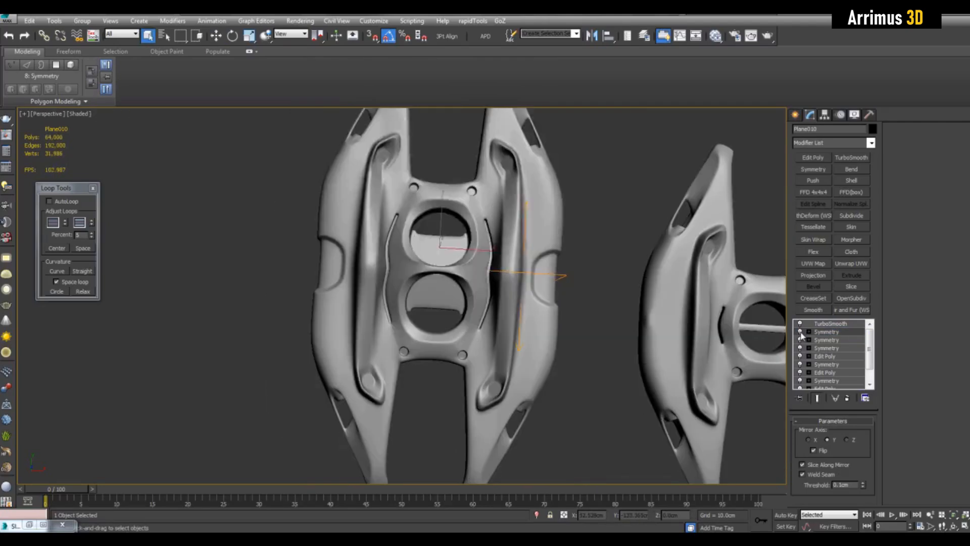
click(800, 333)
click(800, 332)
key(F4)
right_click(826, 325)
click(849, 149)
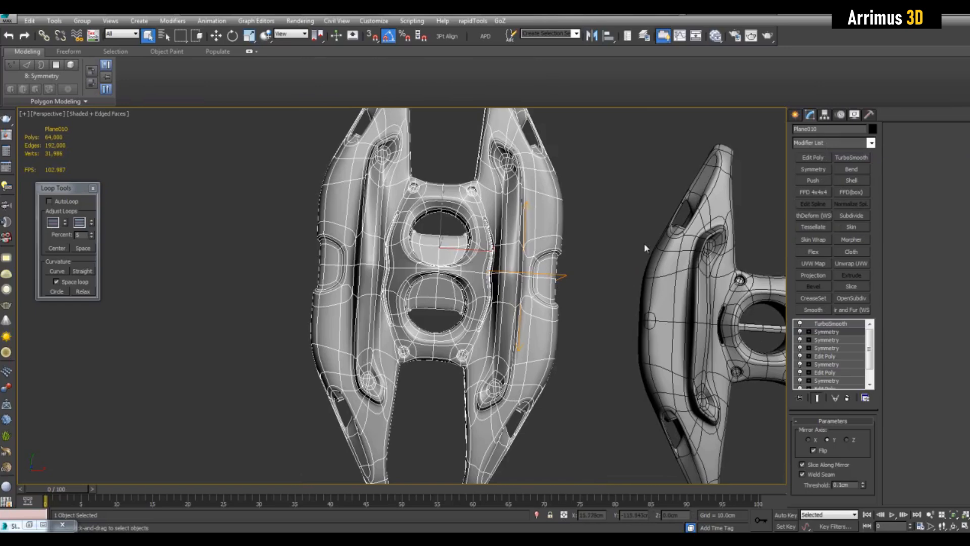
scroll(644, 243, up, 5)
click(766, 280)
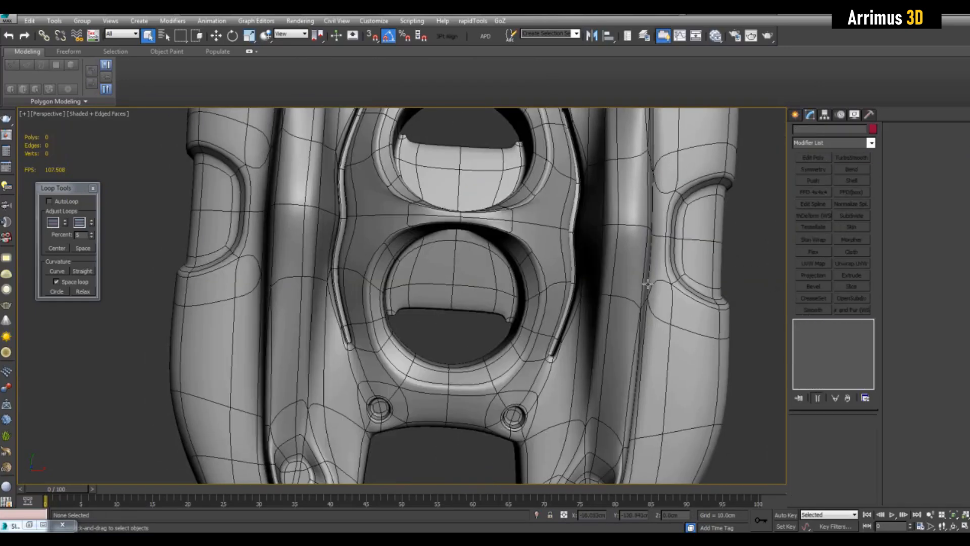
Add an Edit Poly modifier below the two-hole copy's TurboSmooth and display its unsmoothed cage with edged faces
click(703, 291)
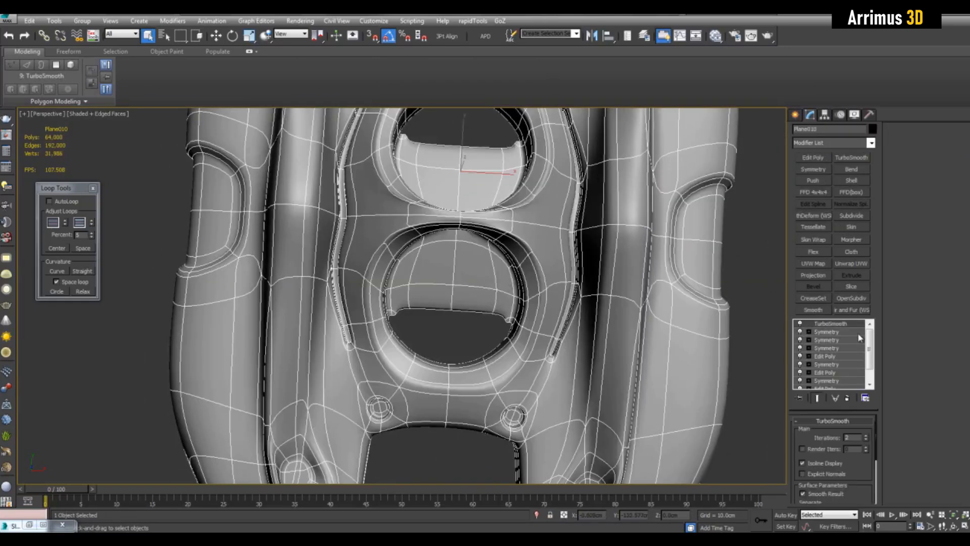
click(813, 158)
scroll(498, 281, down, 6)
key(F4)
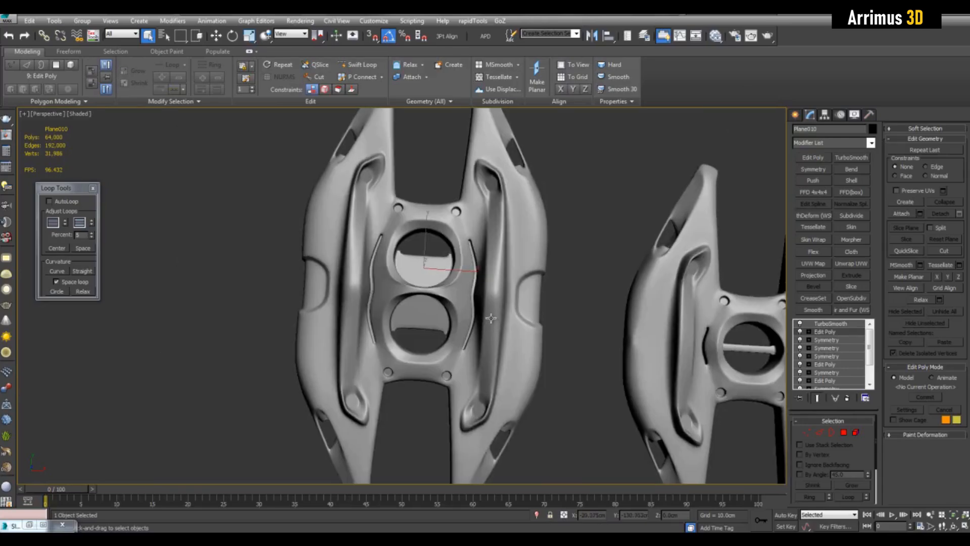
scroll(491, 318, up, 5)
middle_drag(507, 428, 495, 409)
key(F4)
key(grave)
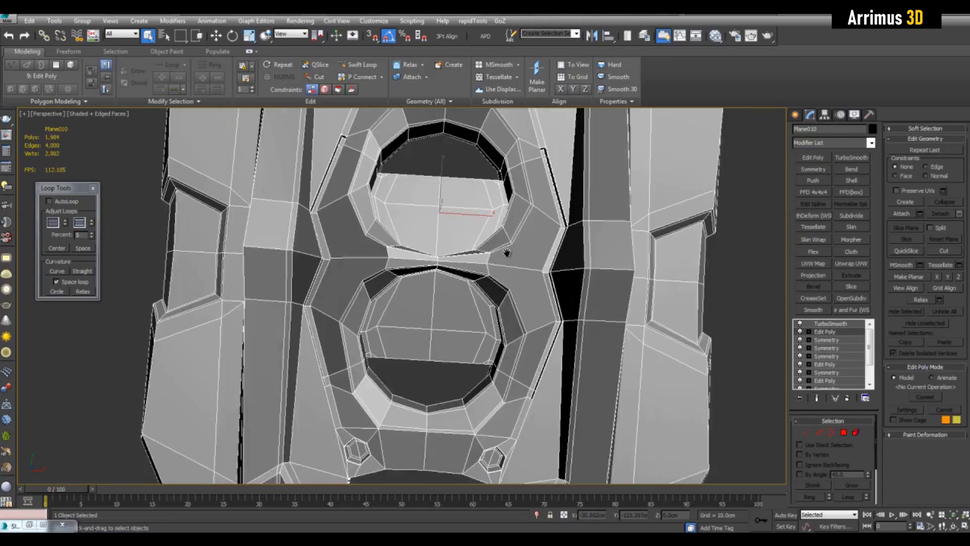
Select the polygons of the lower half in see-through Front view and delete them
middle_drag(507, 252, 490, 268)
key(alt+x)
key(4)
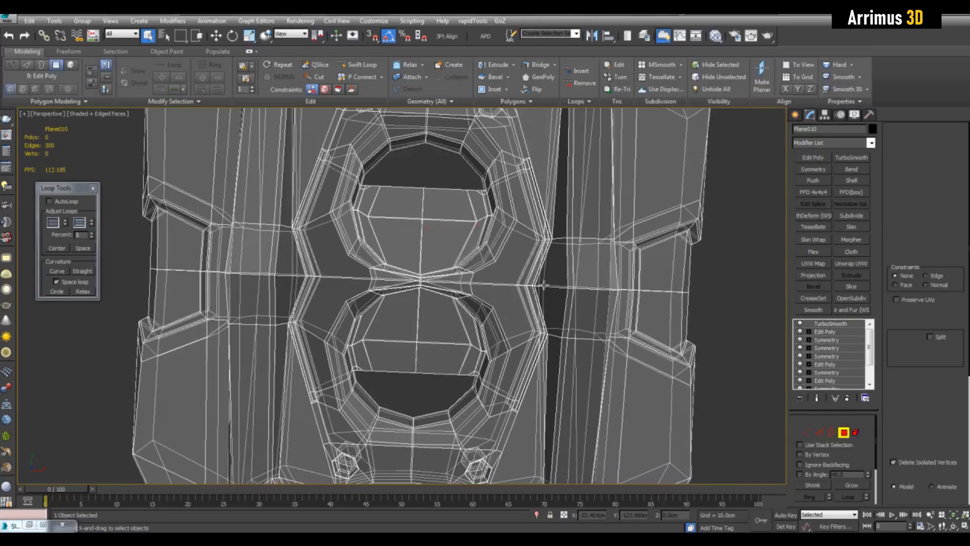
alt+middle_drag(545, 285, 554, 235)
key(4)
key(alt+q)
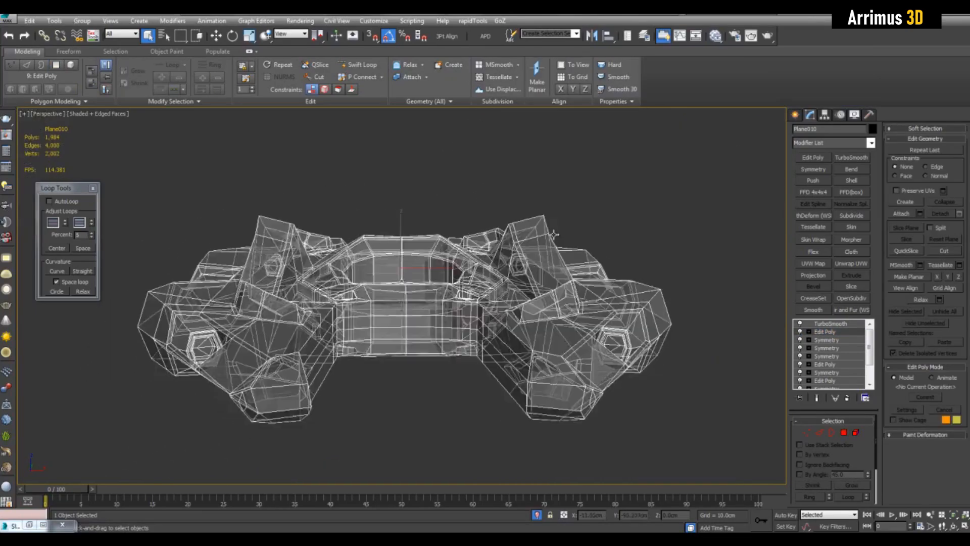
key(4)
key(alt+w)
right_click(599, 214)
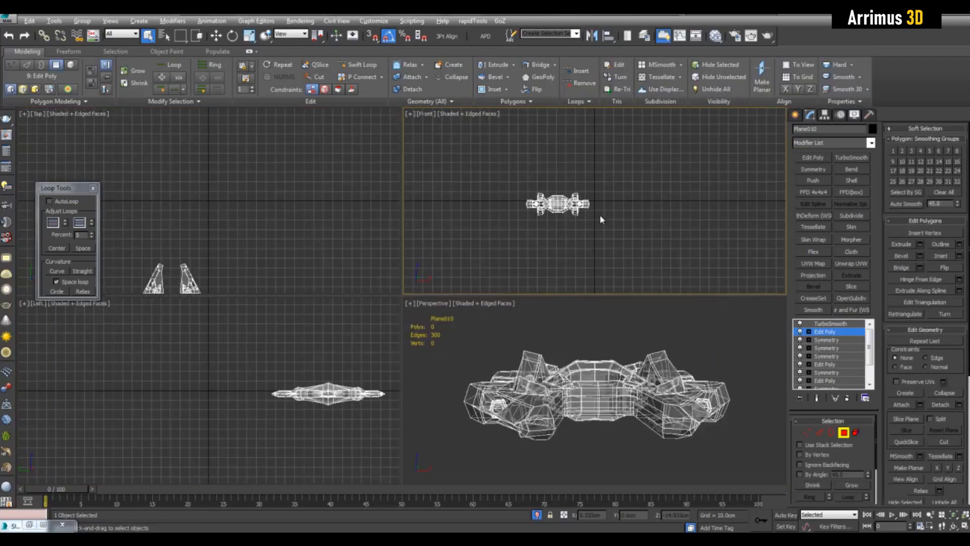
key(alt+w)
key(z)
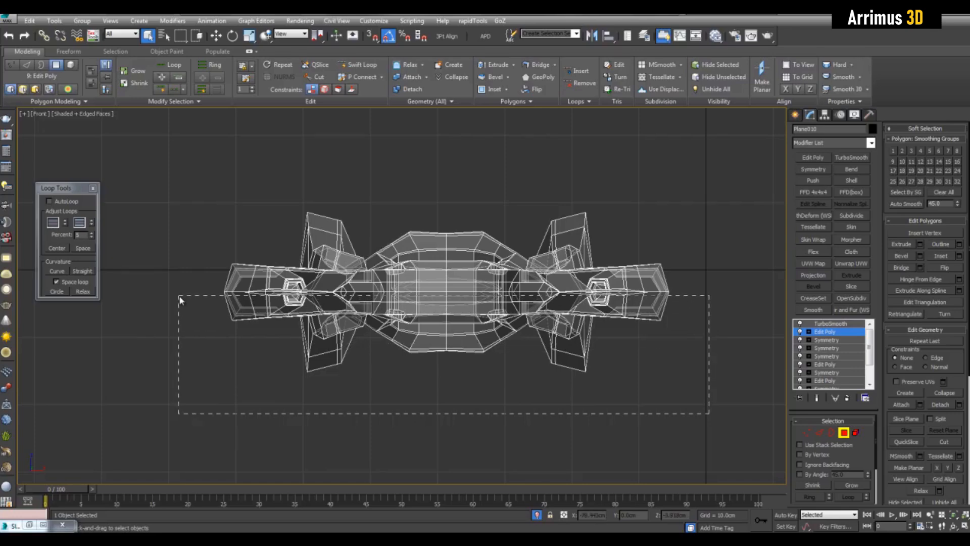
drag(180, 298, 179, 296)
key(Delete)
key(z)
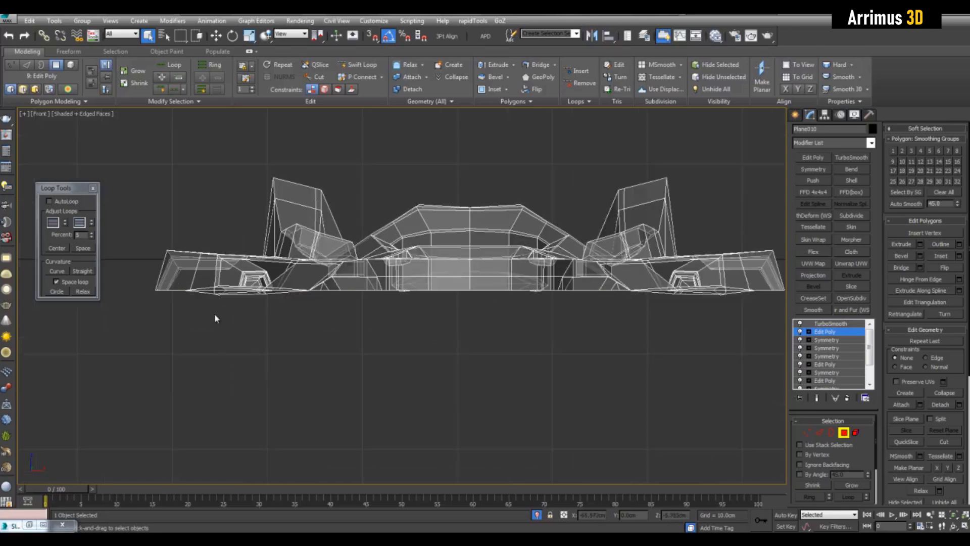
Delete the polygons of the mirrored half on the negative Y side of the seam, including the leftover ones, in Perspective view
middle_drag(505, 342, 498, 343)
key(alt+w)
middle_click(630, 370)
key(alt+w)
alt+middle_drag(601, 334, 520, 229)
scroll(514, 323, down, 5)
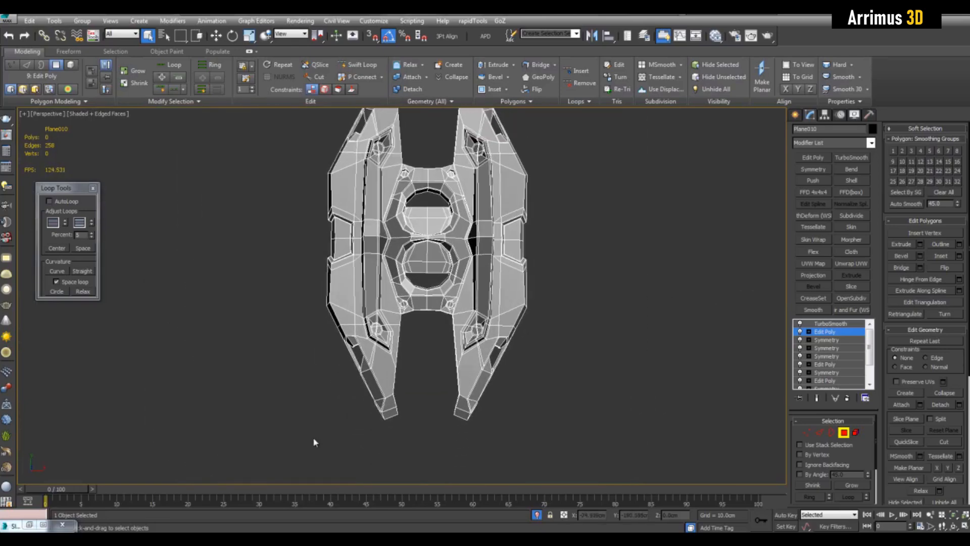
key(Delete)
drag(620, 284, 662, 286)
scroll(440, 305, up, 3)
key(Delete)
Delete the protruding polygons at the middle of the seam, excluding the thin strips along the hole's edge from the selection
scroll(447, 327, up, 4)
drag(543, 298, 553, 291)
key(Delete)
middle_drag(592, 301, 468, 305)
key(ctrl+z)
scroll(472, 299, up, 4)
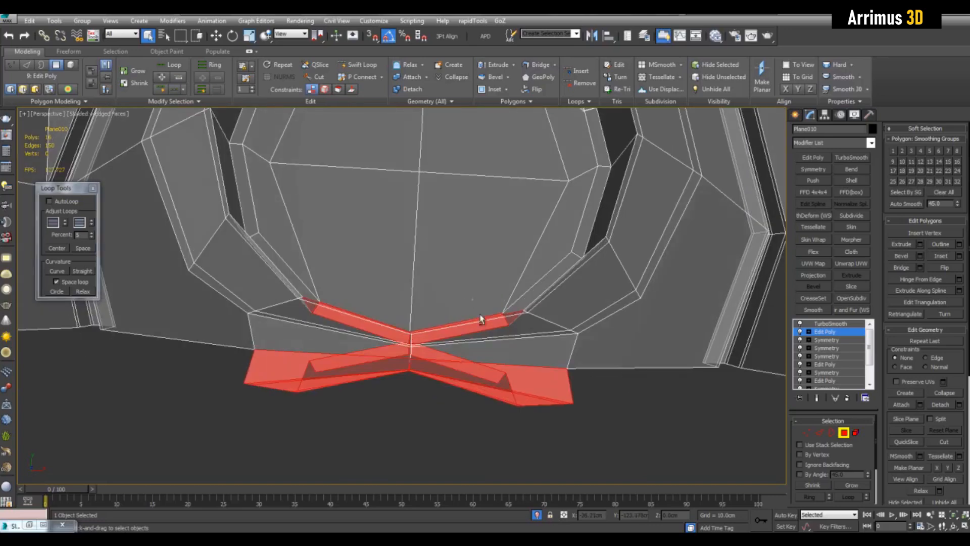
alt+drag(482, 319, 481, 339)
alt+drag(376, 297, 330, 336)
alt+middle_drag(442, 313, 490, 379)
scroll(496, 341, up, 3)
alt+click(480, 419)
alt+click(474, 422)
scroll(502, 360, down, 4)
key(Delete)
Turn off see-through display and delete the polygons around the half of the hole nearest the seam
scroll(530, 308, up, 2)
mouse_move(531, 308)
middle_down()
mouse_move(493, 349)
mouse_move(484, 344)
mouse_move(567, 358)
middle_up()
scroll(496, 343, down, 4)
key(alt+x)
mouse_move(376, 316)
mouse_down()
mouse_move(523, 413)
mouse_move(567, 422)
mouse_up()
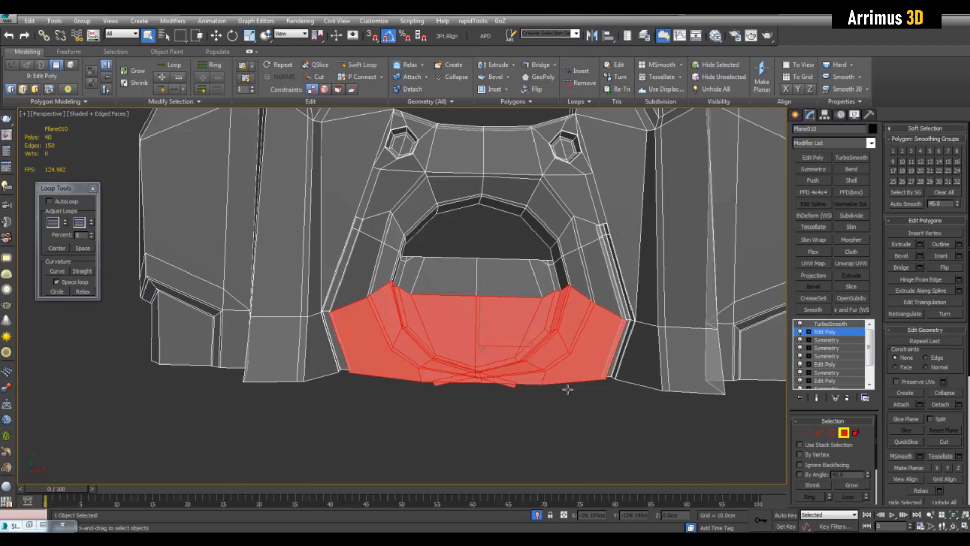
scroll(426, 260, up, 3)
key(Delete)
Delete the stray polygons left at both open ends of the hole's ring
drag(635, 267, 635, 267)
key(Delete)
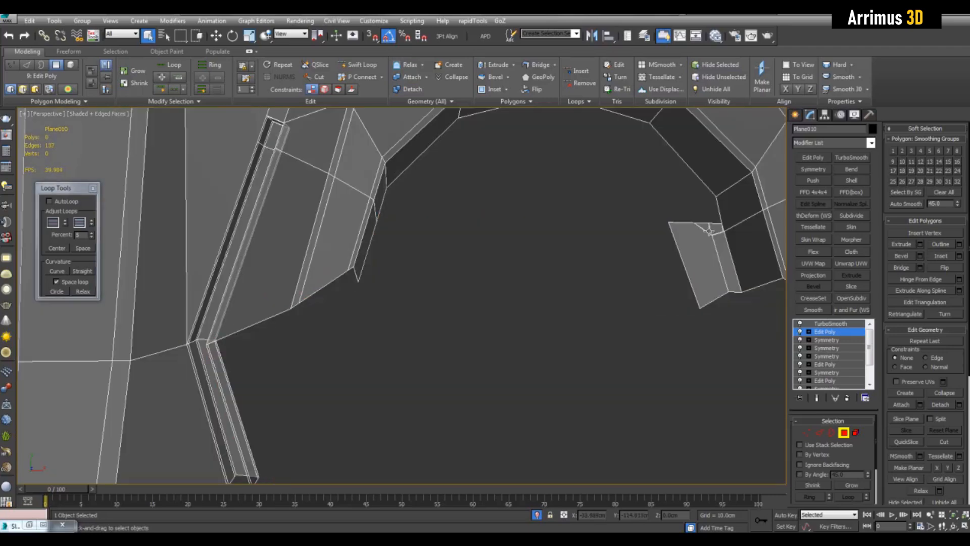
click(710, 242)
key(Delete)
scroll(672, 268, down, 5)
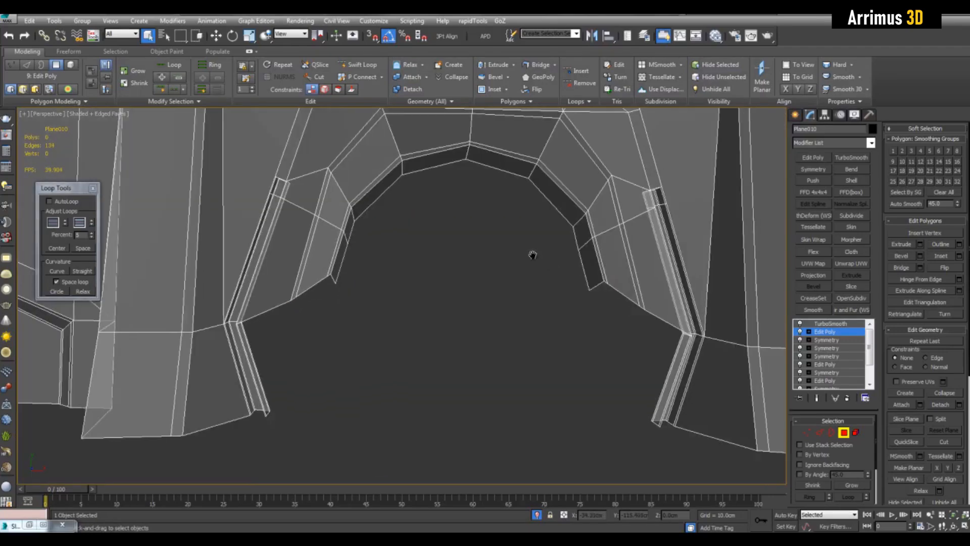
Target-weld the stray vertex on the hole's inner edge to its nearest neighbouring vertex
key(2)
scroll(521, 256, up, 4)
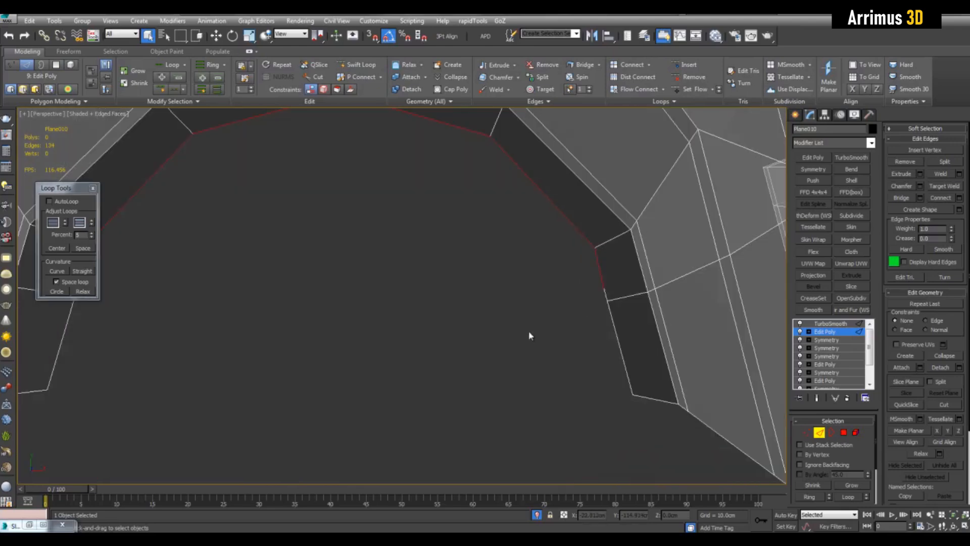
key(1)
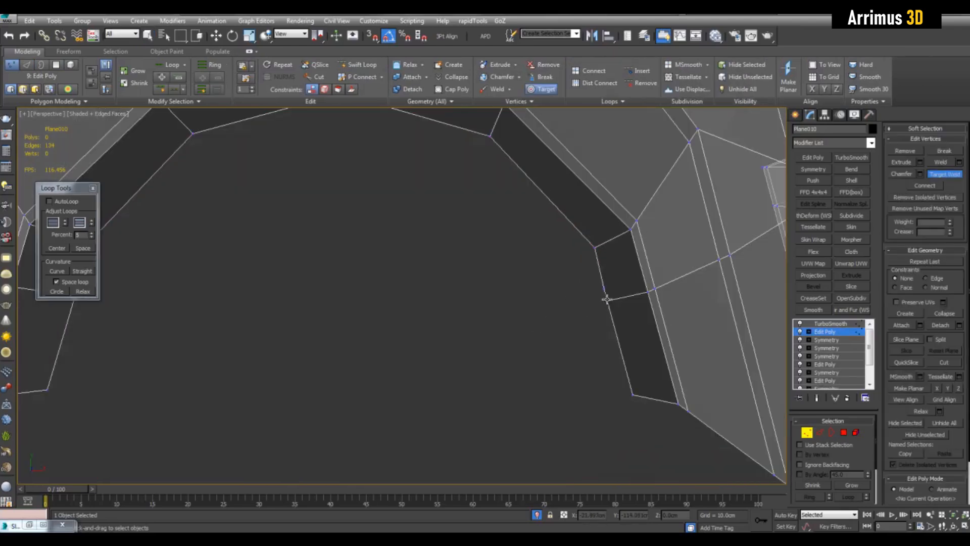
click(607, 300)
scroll(635, 349, down, 3)
middle_drag(635, 350, 529, 266)
right_click(530, 267)
Move the inner vertices at the ring's open end slightly along negative Y
drag(499, 283, 500, 284)
key(w)
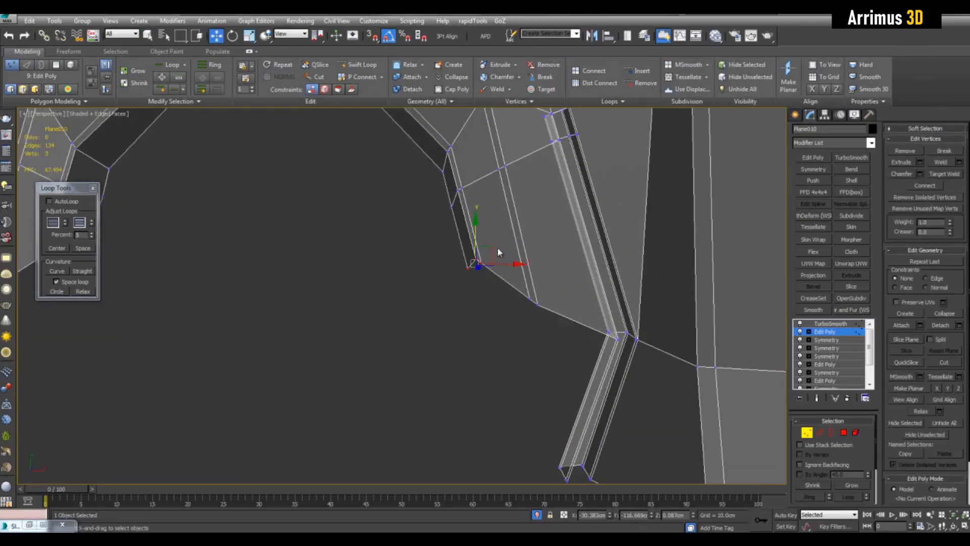
drag(490, 248, 487, 275)
middle_drag(518, 292, 518, 290)
Select the open boundary edges at the ring's end and extend them along negative Y as a new row of polygons
key(2)
key(q)
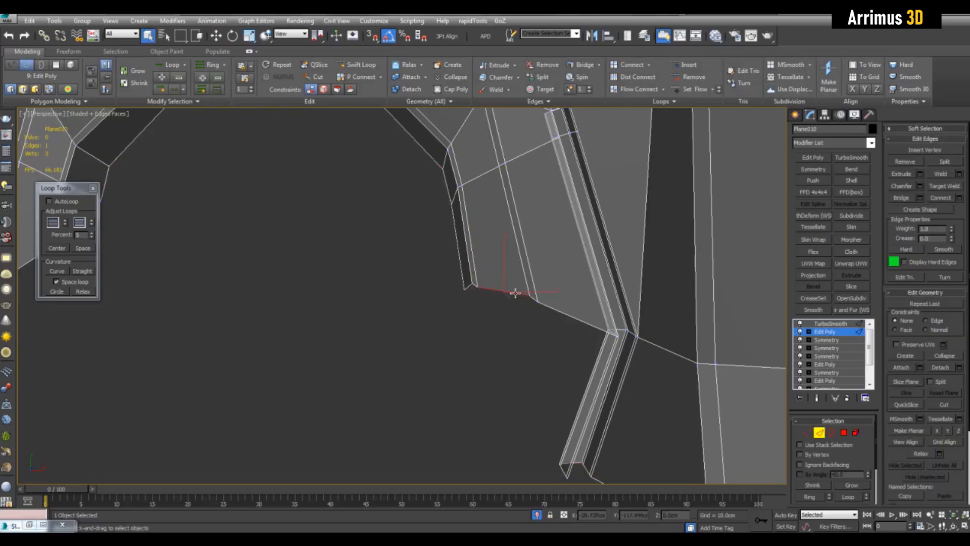
scroll(511, 293, down, 2)
scroll(534, 292, up, 8)
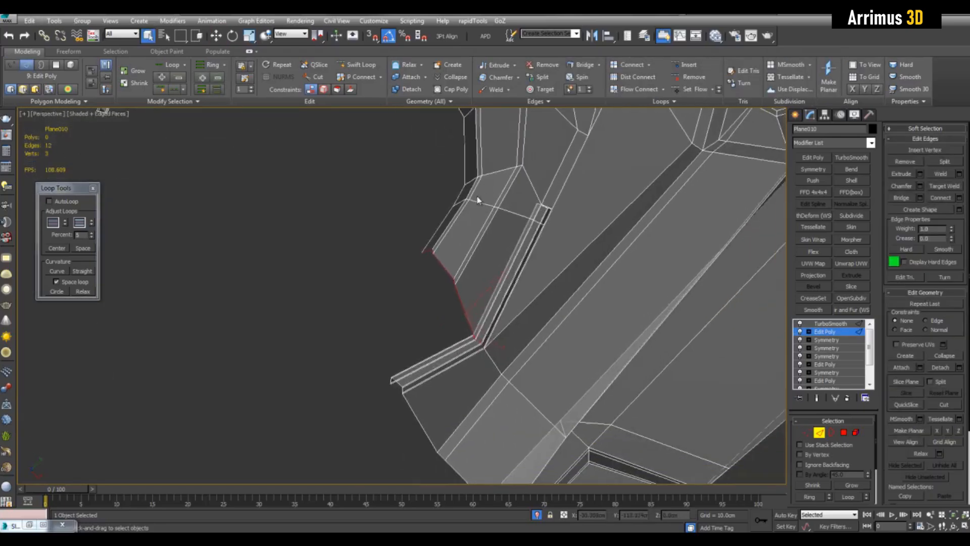
mouse_move(576, 303)
alt+middle_down()
mouse_move(558, 268)
mouse_move(583, 280)
mouse_move(588, 325)
mouse_move(581, 297)
alt+middle_up()
scroll(598, 321, up, 3)
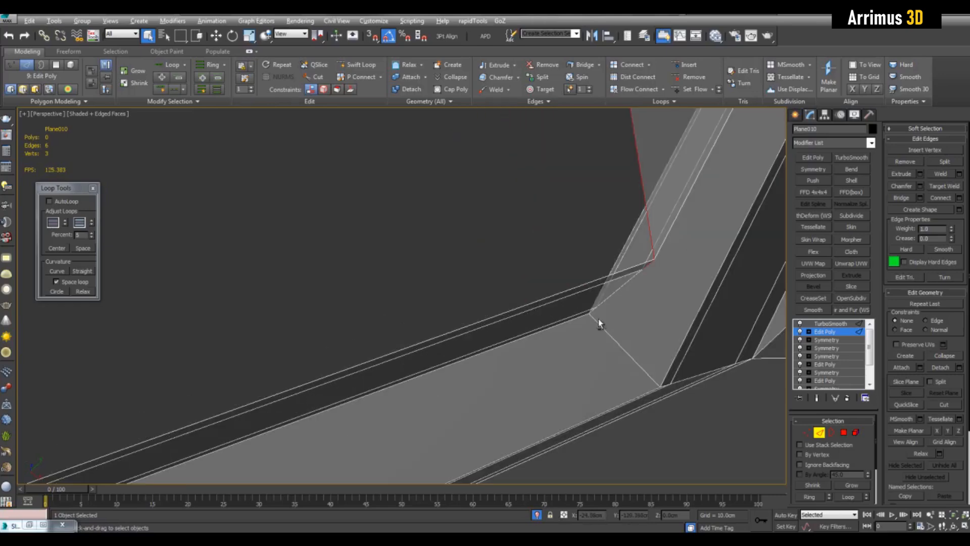
alt+middle_drag(656, 265, 569, 313)
key(w)
scroll(628, 269, down, 4)
drag(509, 253, 413, 251)
scroll(485, 284, up, 3)
alt+middle_drag(413, 251, 493, 269)
scroll(806, 440, down, 1)
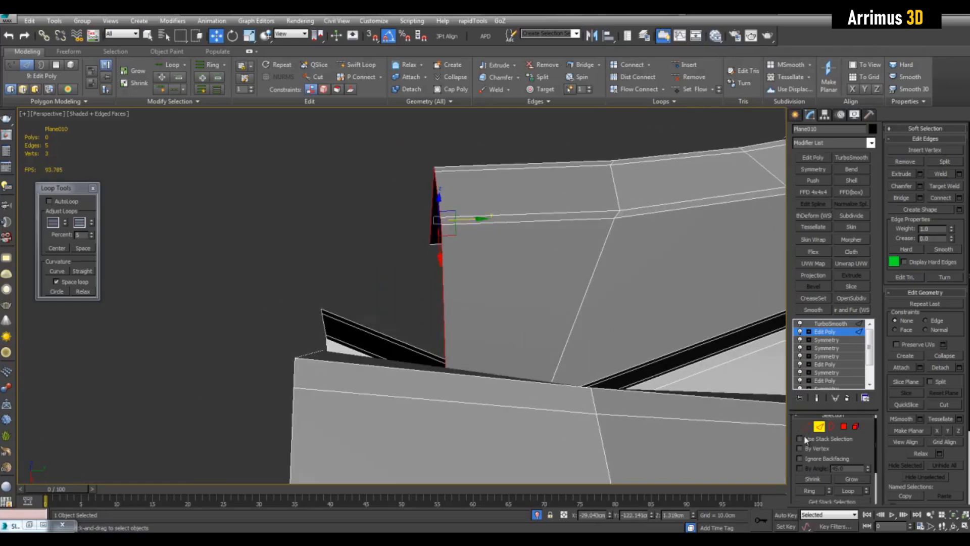
Switch to vertex editing with 3D snap instead of angle snap, and check the axis-constraint option in the snap settings
click(807, 426)
click(388, 36)
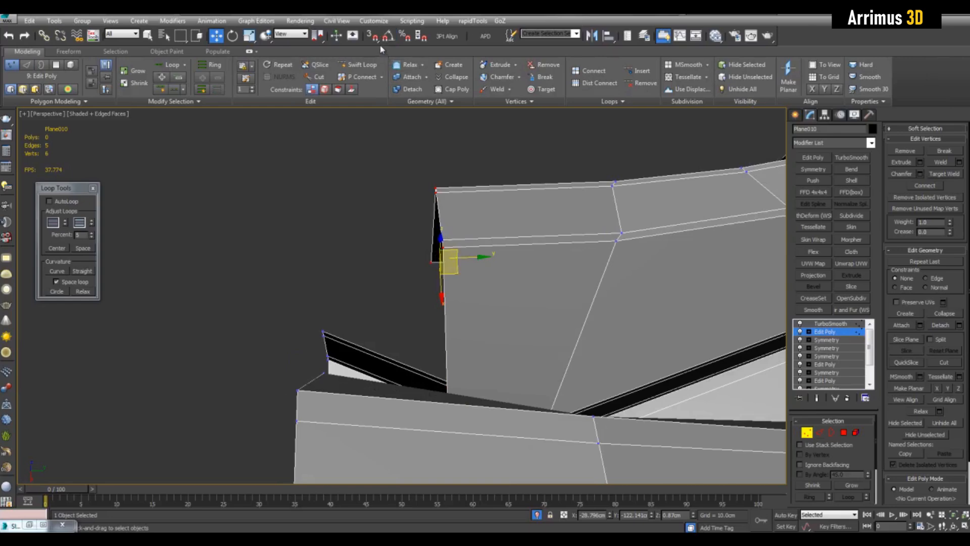
right_click(373, 37)
click(451, 219)
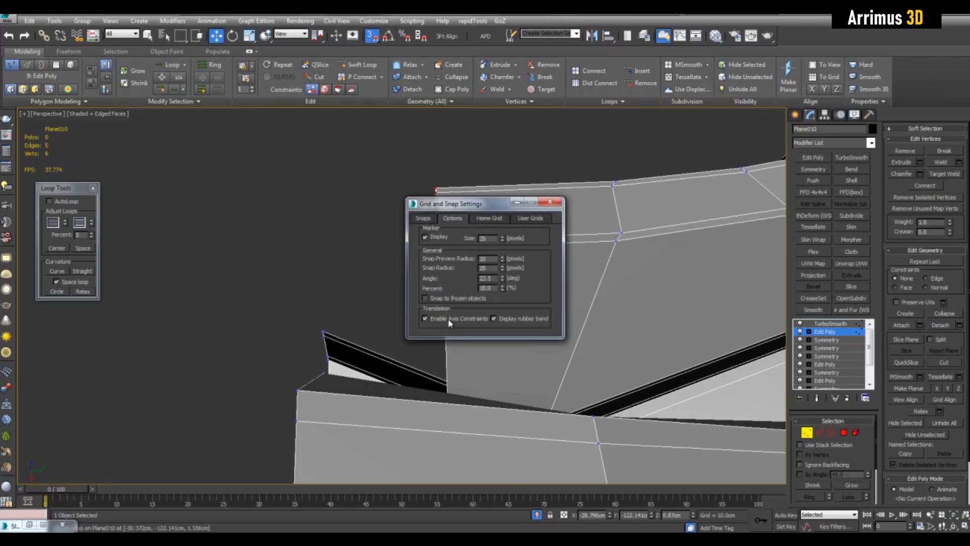
click(555, 204)
alt+middle_drag(436, 242, 438, 282)
scroll(455, 290, up, 3)
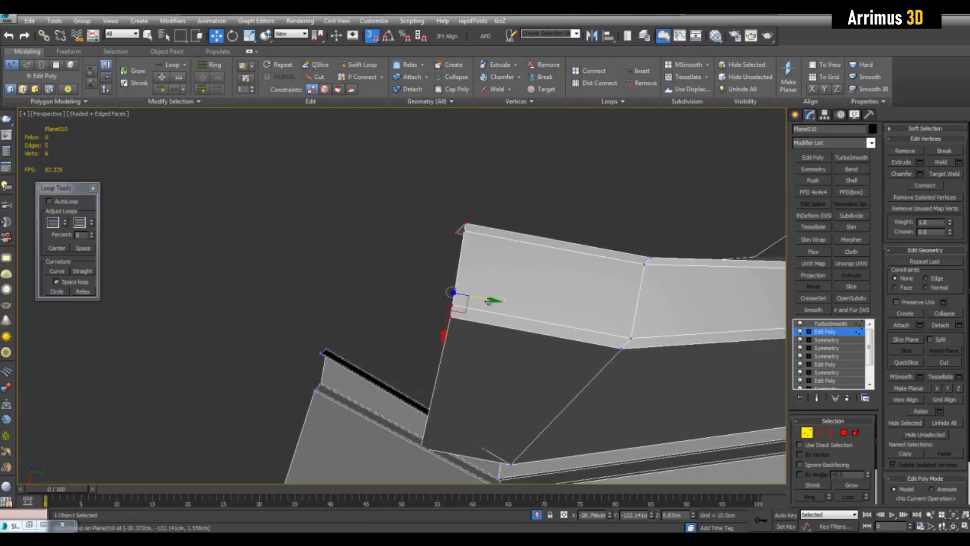
Snap the vertices at the ring's open end along Y into line with the hull's end vertex, and switch off 3D snap
drag(488, 301, 331, 347)
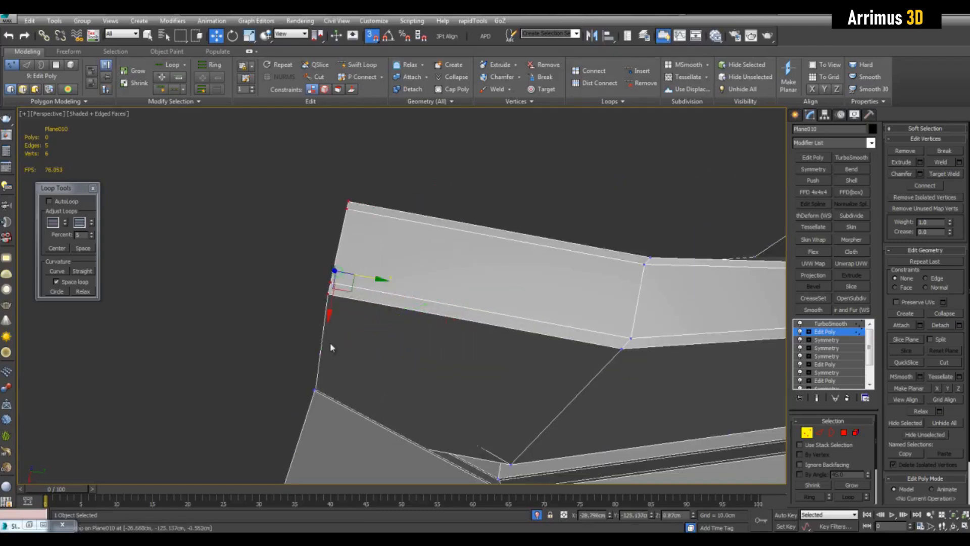
alt+middle_drag(331, 347, 406, 303)
key(s)
click(439, 277)
key(q)
Target-weld the stray vertex at the ring's end to its neighbouring vertex, using see-through display
key(alt+x)
alt+middle_drag(455, 278, 503, 346)
key(ctrl+w)
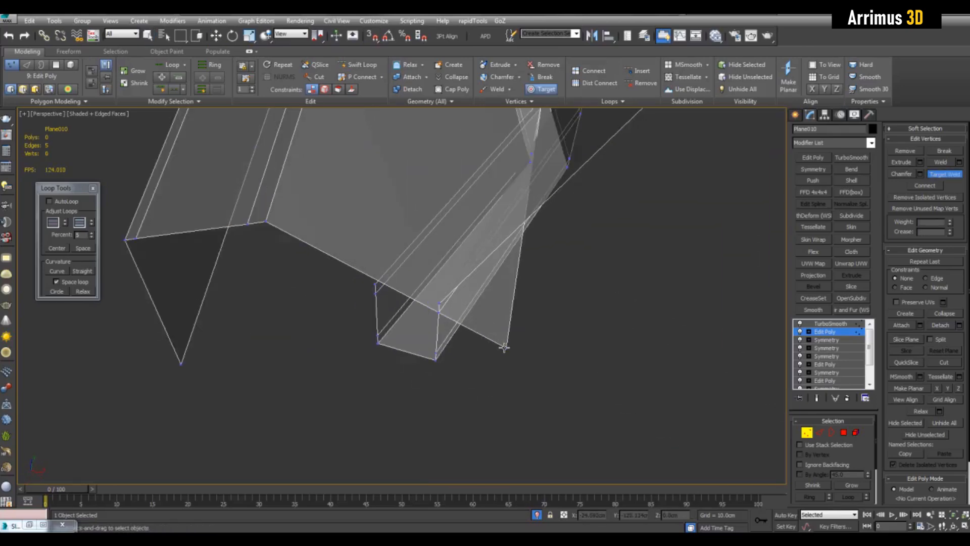
click(375, 286)
right_click(381, 286)
key(alt+x)
scroll(384, 286, down, 4)
alt+middle_drag(385, 285, 642, 358)
scroll(581, 336, down, 3)
scroll(594, 334, down, 4)
scroll(647, 357, up, 3)
Paste the copied Symmetry modifier above the Edit Poly and switch its Flip off, keeping Y as the mirror axis
click(827, 332)
right_click(827, 332)
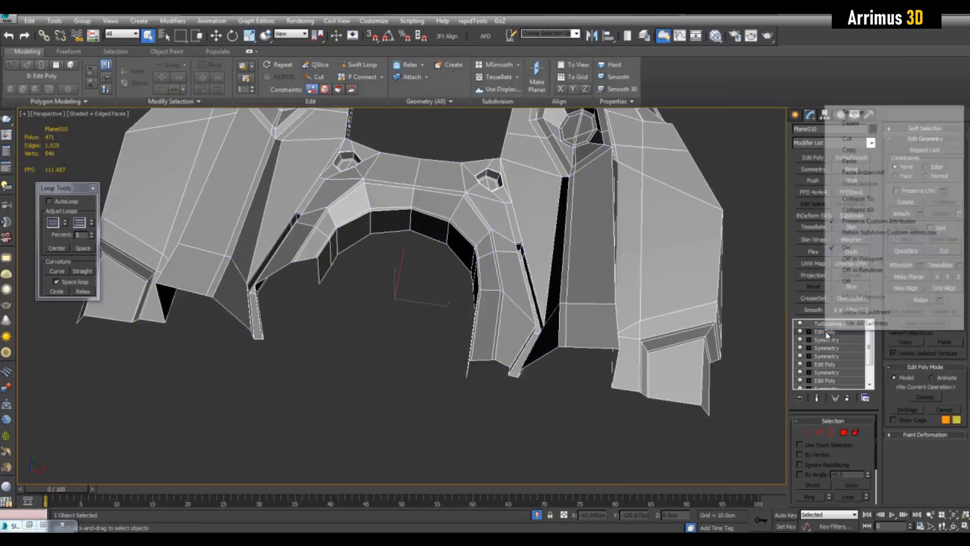
click(859, 161)
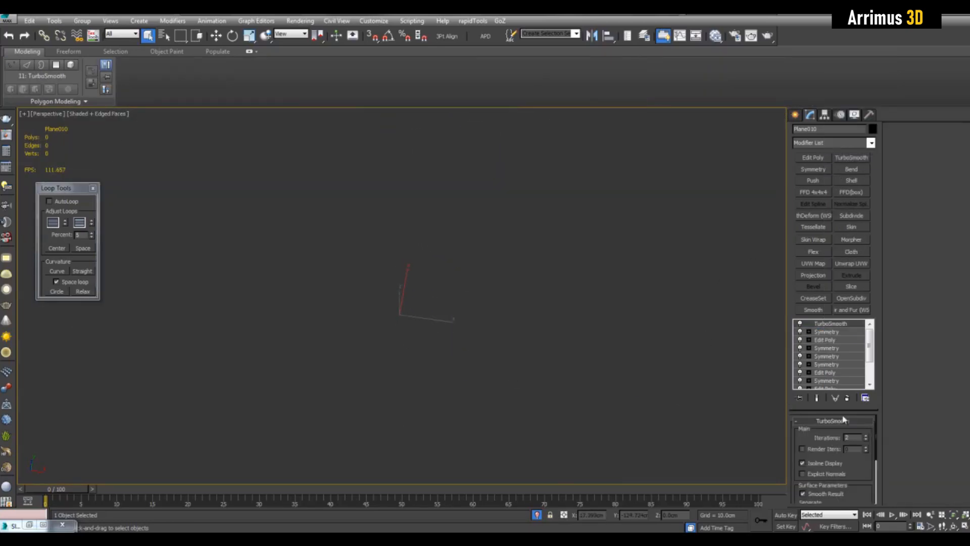
click(837, 333)
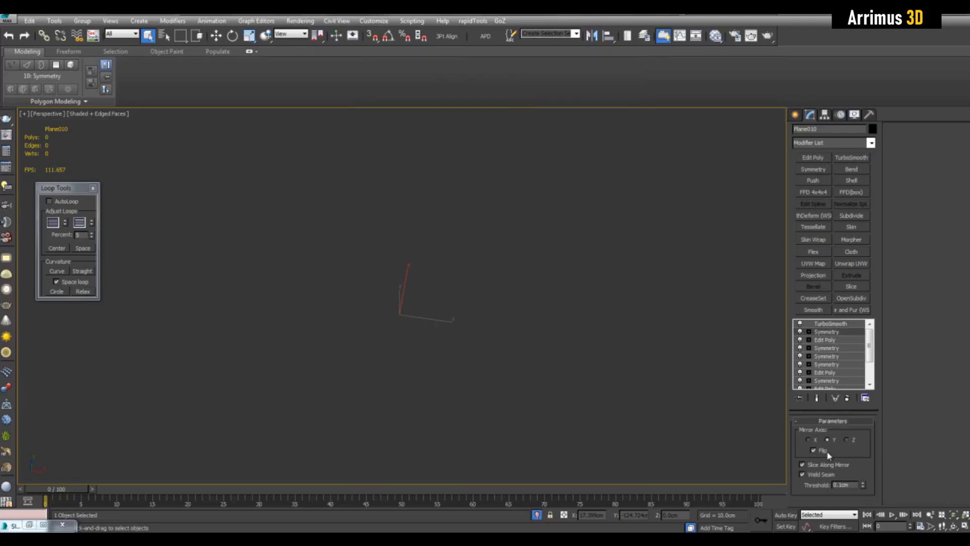
click(828, 453)
scroll(659, 230, down, 4)
scroll(730, 320, up, 5)
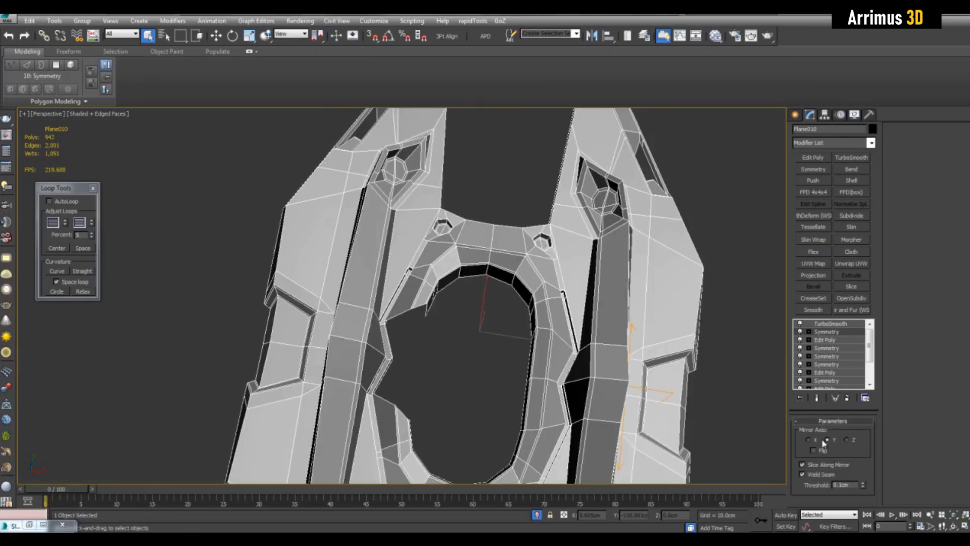
click(821, 451)
click(820, 450)
middle_drag(726, 348, 663, 296)
scroll(663, 296, down, 4)
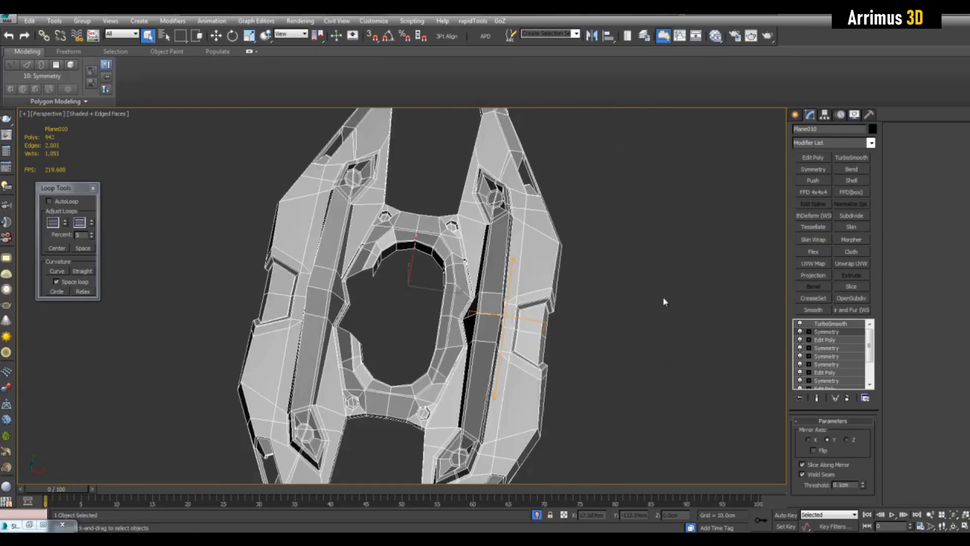
Add a Symmetry modifier with mirror axis X below TurboSmooth and preview the smoothed hull without edge lines
click(812, 171)
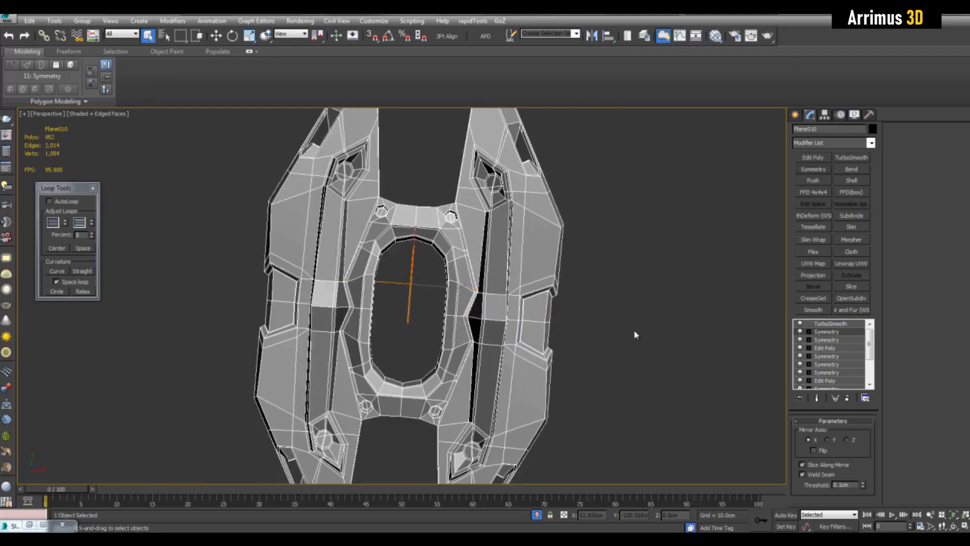
key(F4)
click(611, 317)
scroll(609, 314, down, 5)
alt+middle_drag(571, 309, 510, 274)
scroll(523, 282, up, 5)
click(510, 274)
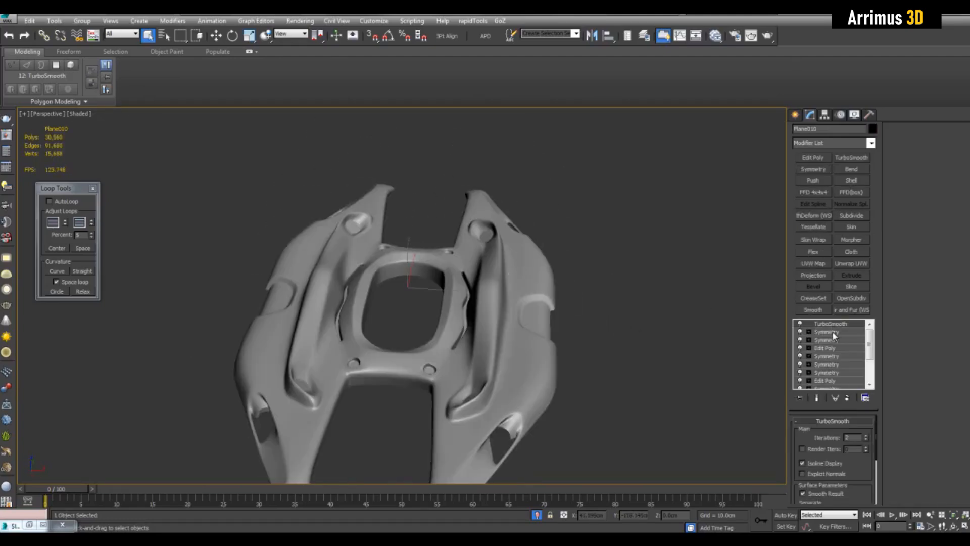
Add another Symmetry modifier with mirror axis Z and Flip off, and display the edge lines again
click(833, 332)
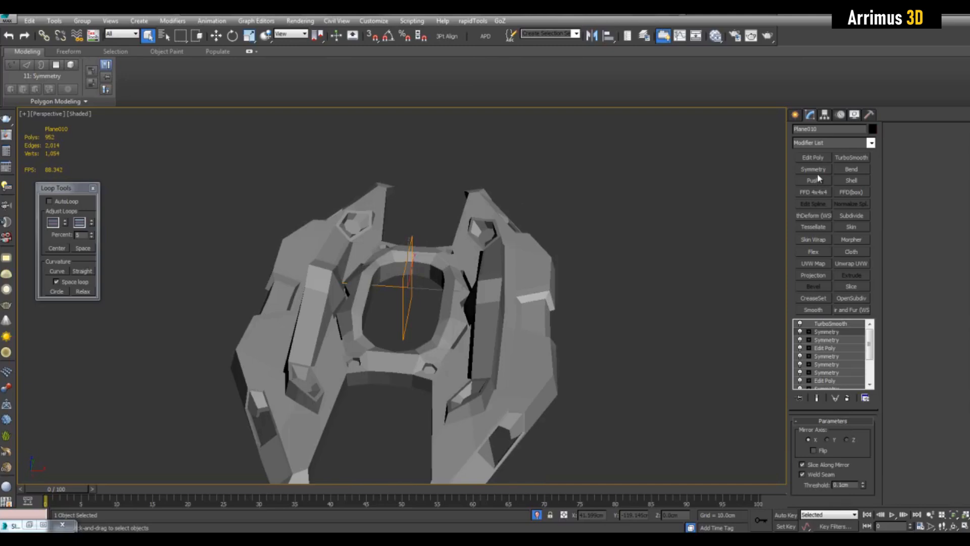
click(848, 440)
click(820, 450)
alt+middle_drag(763, 432, 689, 338)
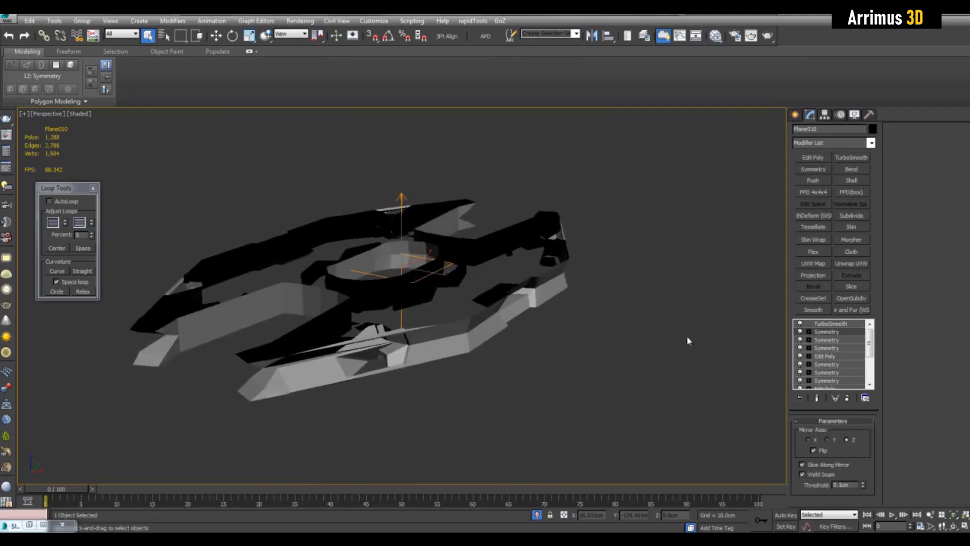
key(F4)
click(823, 451)
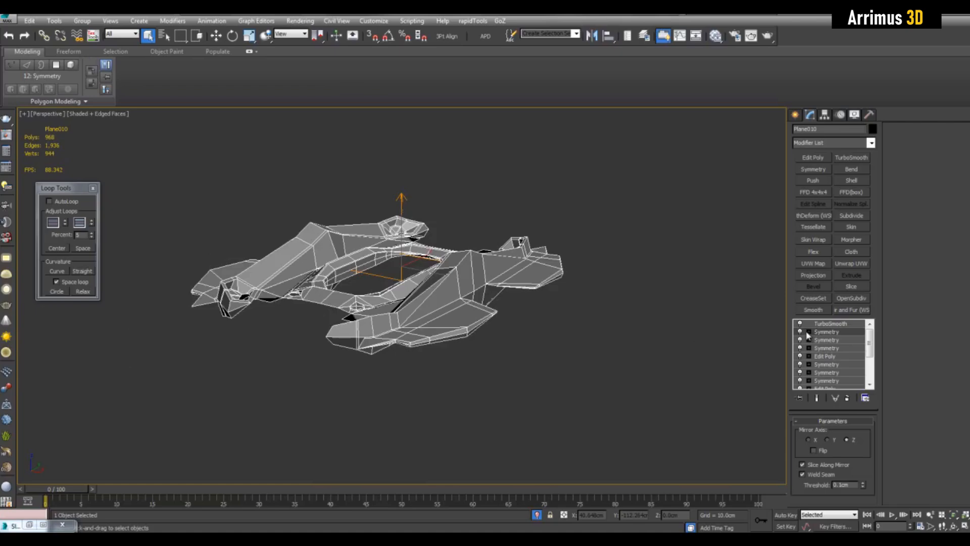
Move the Z Symmetry's mirror plane vertically with 3D snap to a vertex on the hull's lower edge
click(809, 332)
click(824, 342)
drag(402, 241, 401, 278)
alt+middle_drag(409, 308, 625, 283)
scroll(545, 281, up, 2)
key(s)
alt+middle_drag(420, 283, 393, 263)
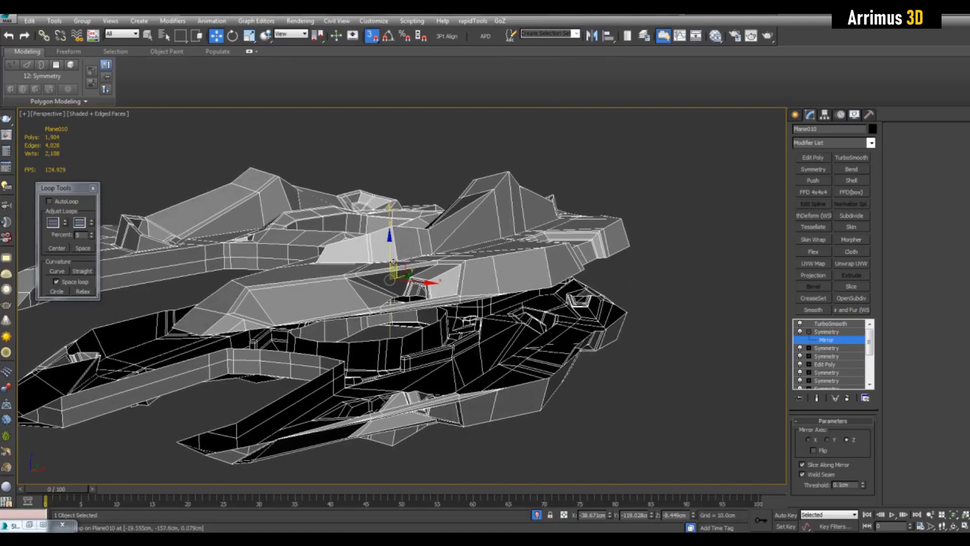
drag(392, 258, 553, 283)
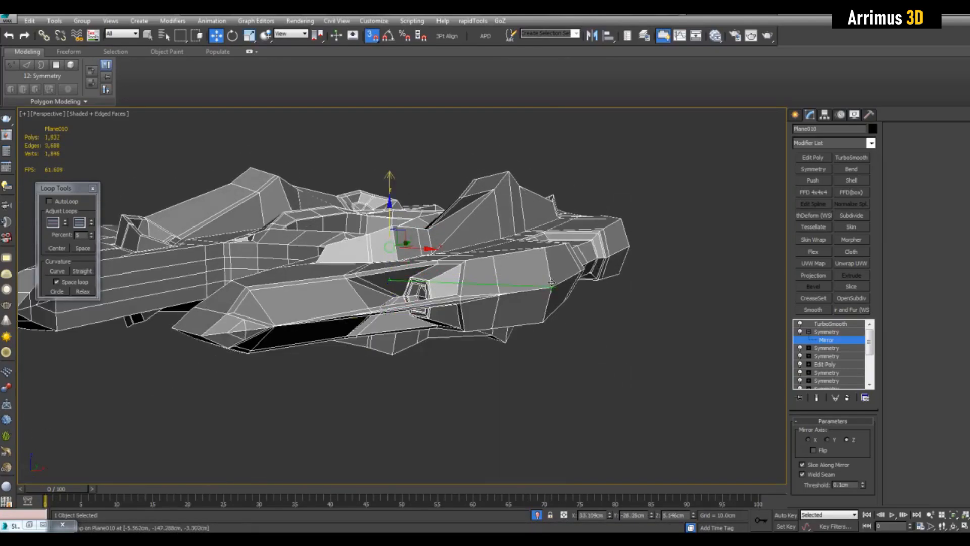
key(s)
Compare the hull with and without the Z Symmetry modifier, ending with the modifier enabled
middle_drag(596, 300, 638, 341)
key(1)
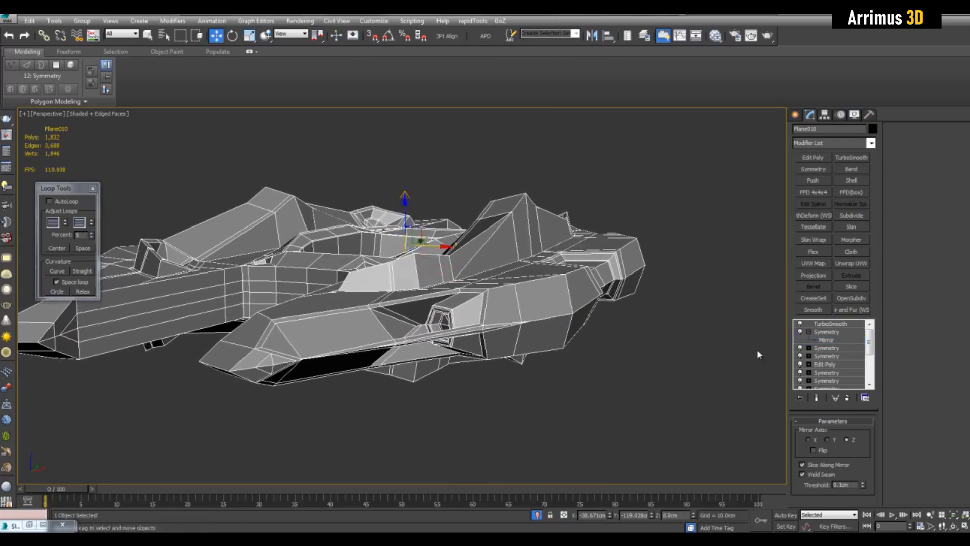
key(q)
click(801, 333)
click(800, 333)
click(800, 332)
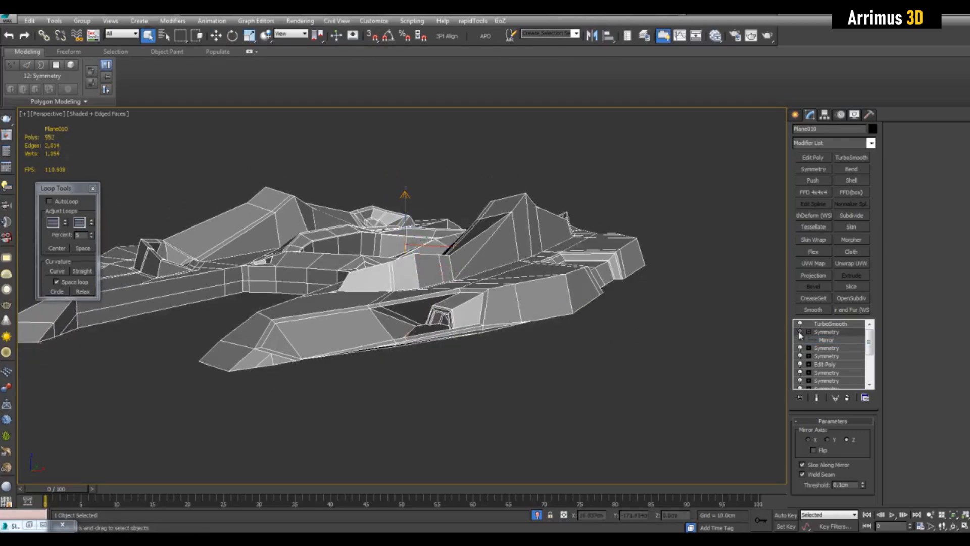
click(800, 333)
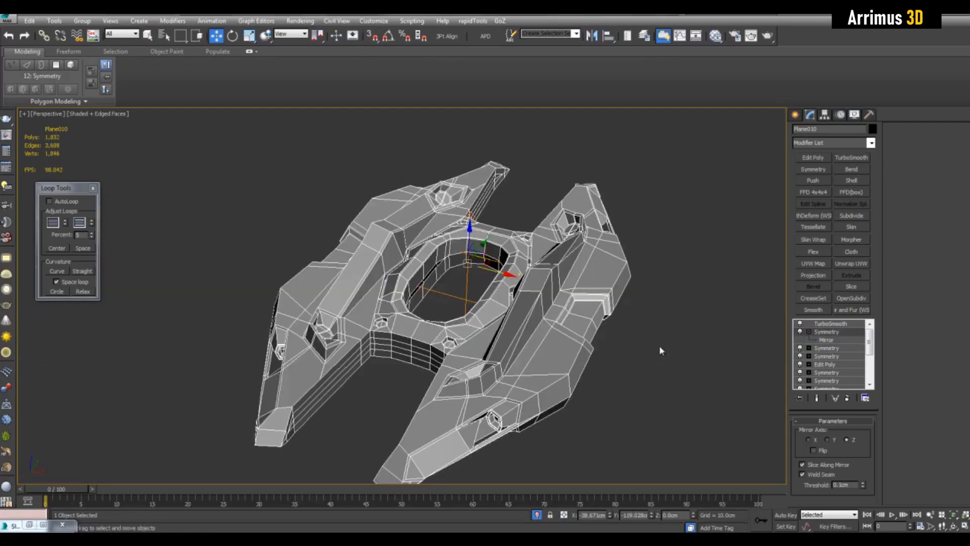
middle_drag(664, 345, 444, 291)
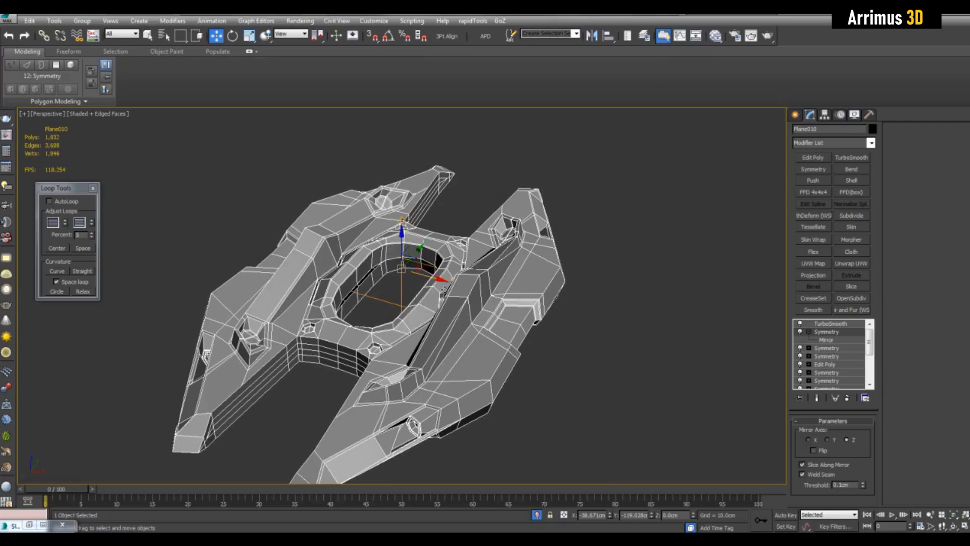
Disable the Z Symmetry and try a second Symmetry modifier above it with mirror axis Z
click(800, 332)
scroll(397, 268, up, 4)
scroll(402, 268, down, 5)
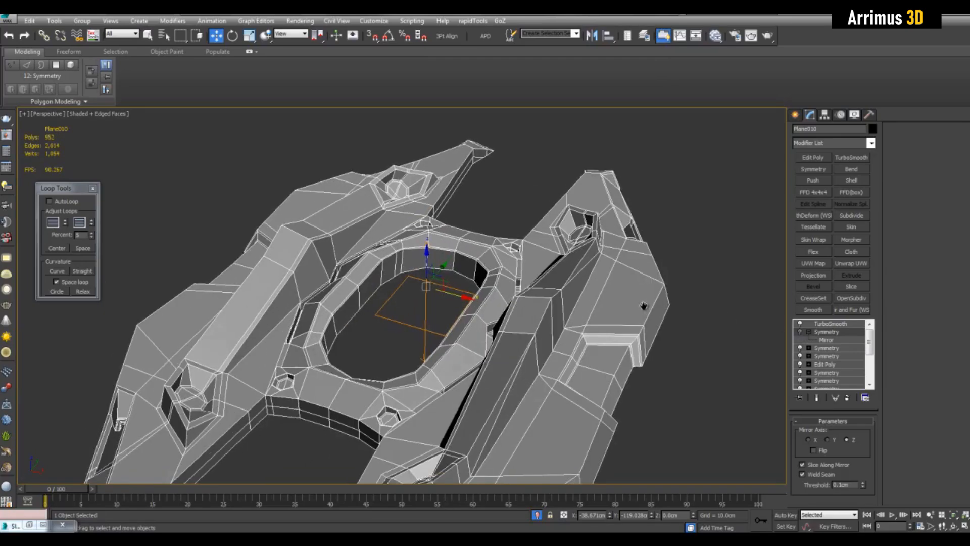
click(813, 169)
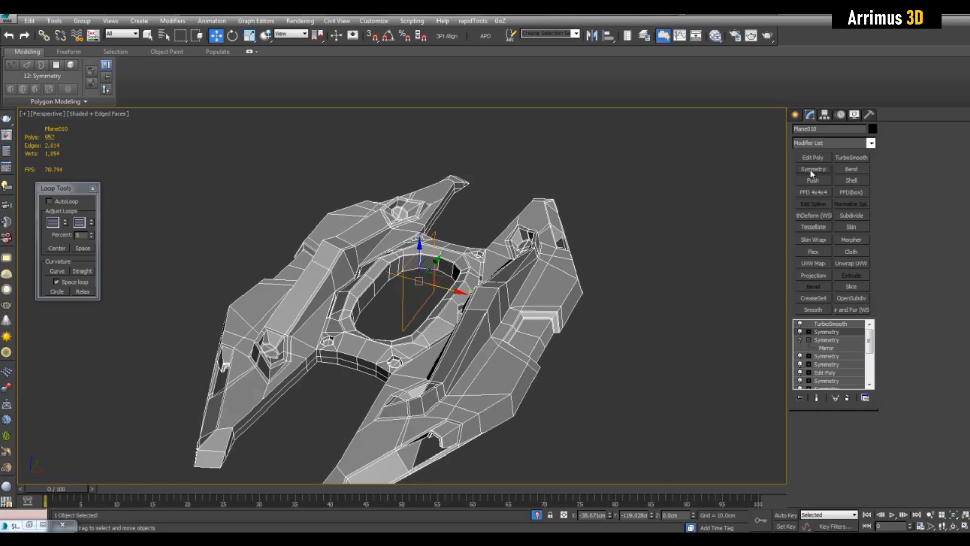
click(848, 440)
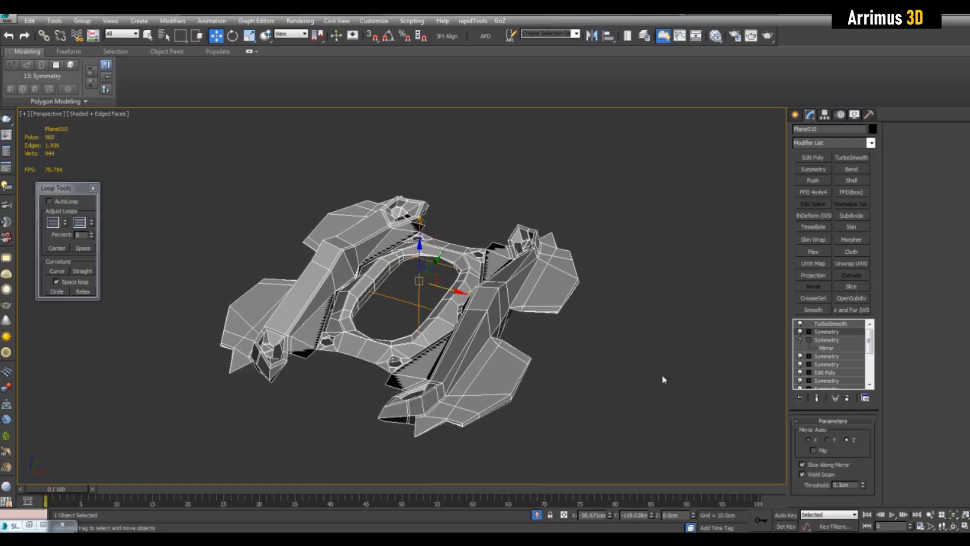
scroll(548, 309, up, 5)
scroll(544, 304, down, 5)
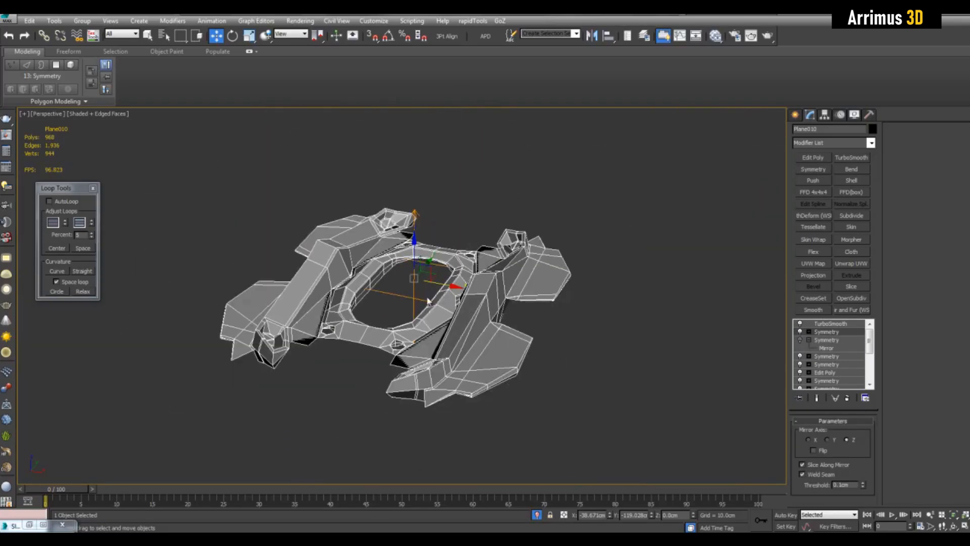
scroll(392, 257, up, 3)
alt+middle_drag(402, 263, 448, 274)
alt+middle_drag(746, 353, 736, 341)
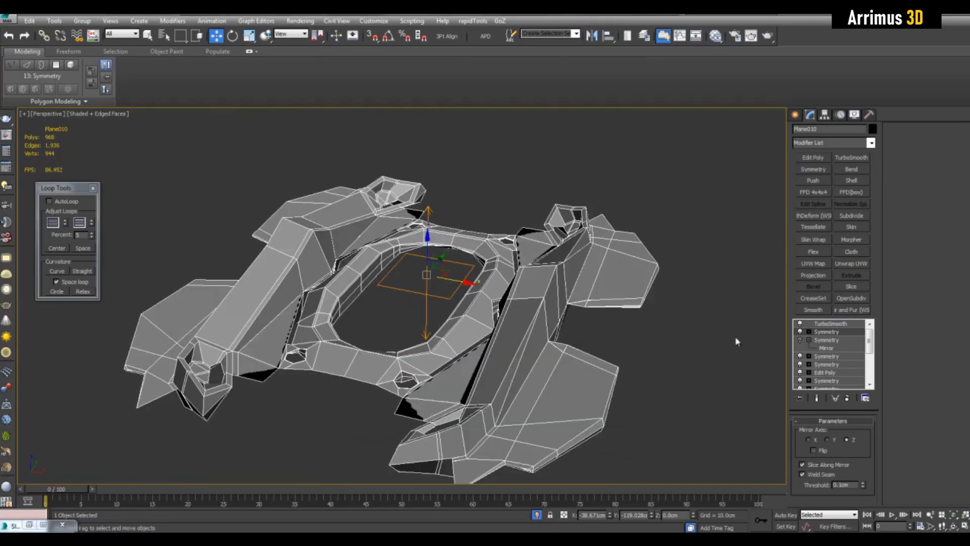
Toggle the top Symmetry's effect for comparison and try moving its mirror plane along Z
click(800, 332)
click(801, 331)
click(800, 332)
click(800, 332)
click(809, 332)
click(817, 338)
drag(426, 251, 426, 263)
middle_drag(427, 263, 429, 248)
Delete the top Symmetry modifier and re-enable the original Z Symmetry beneath it
click(827, 335)
right_click(827, 334)
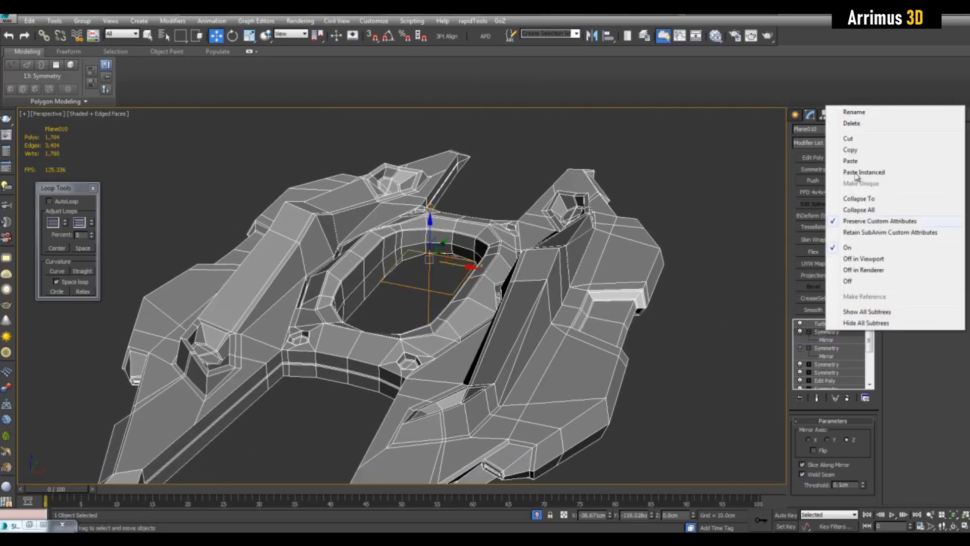
click(865, 129)
click(799, 332)
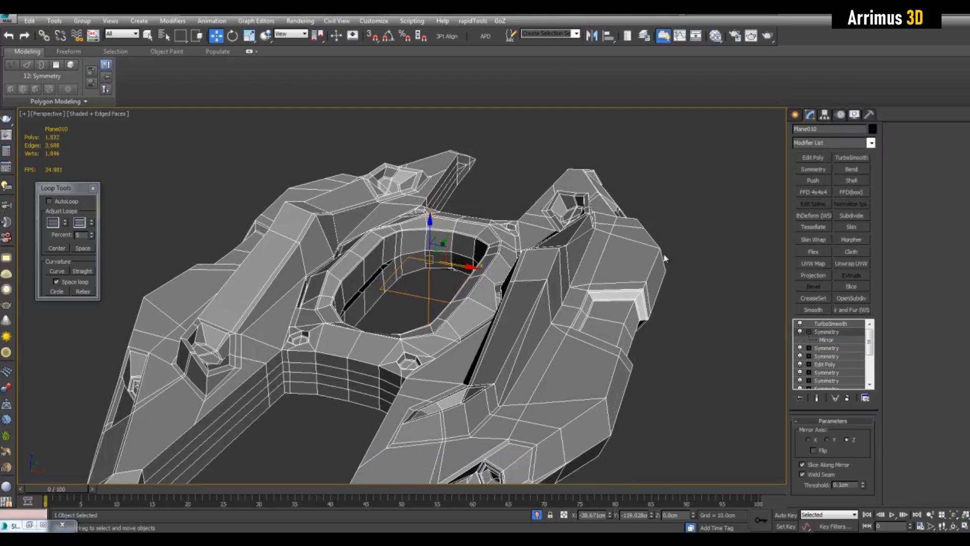
Center the hull's pivot to the object and return to its modifier stack
click(825, 115)
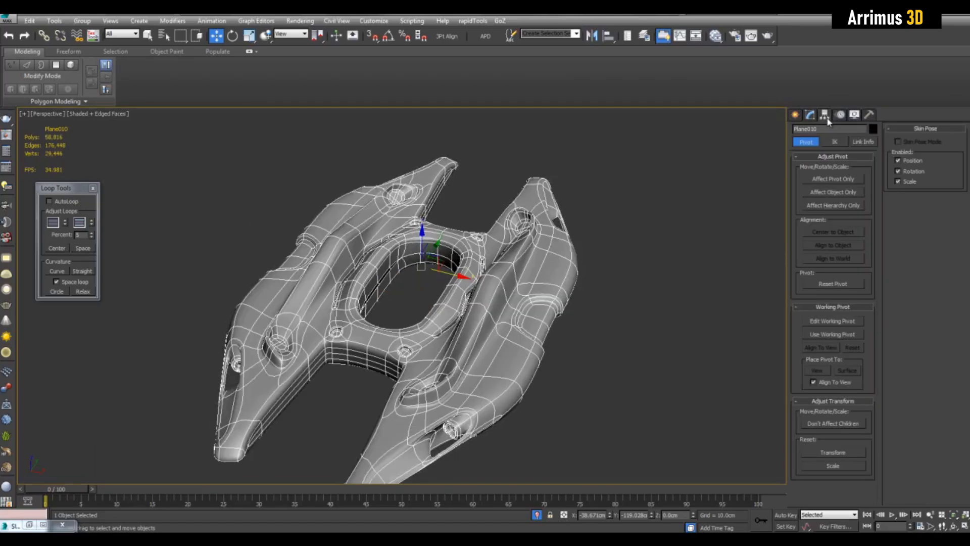
click(832, 180)
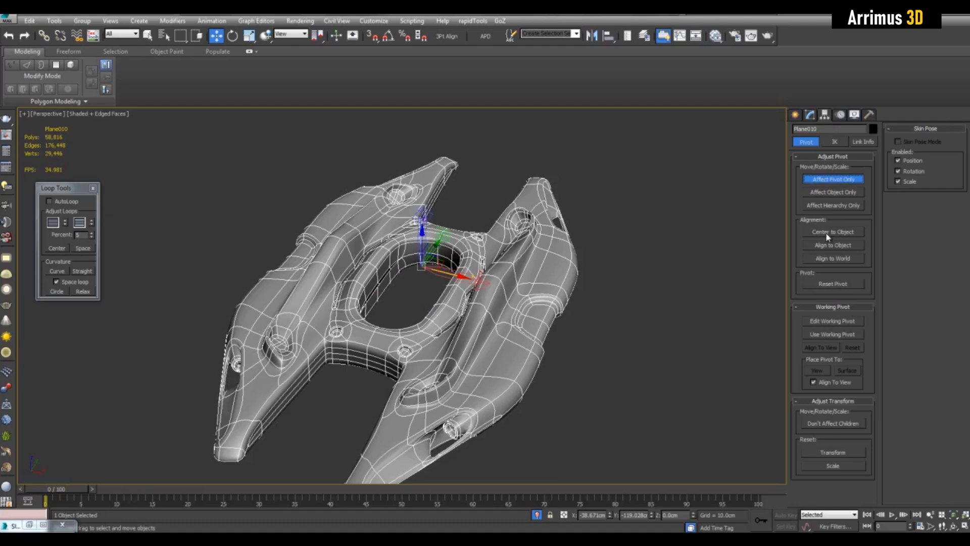
click(828, 234)
click(828, 181)
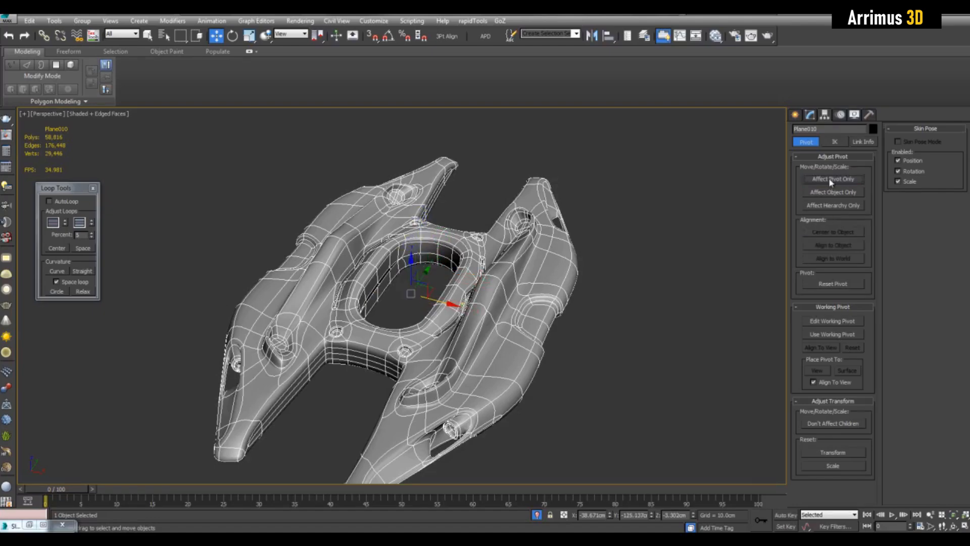
click(810, 116)
Add a Symmetry modifier above the Z Symmetry, set its mirror axis to Z, and return to TurboSmooth
middle_drag(647, 241, 639, 240)
scroll(639, 240, up, 5)
key(q)
scroll(838, 335, down, 3)
click(834, 332)
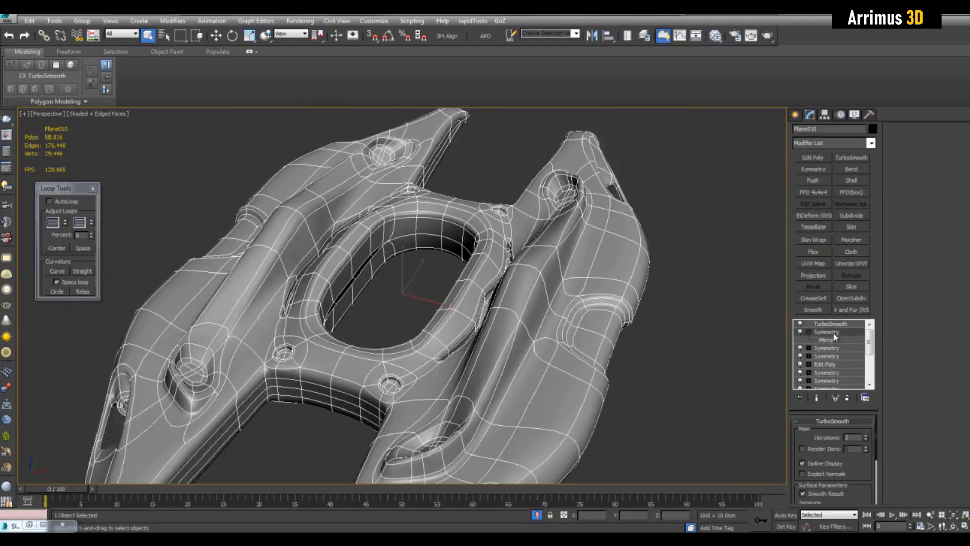
click(803, 171)
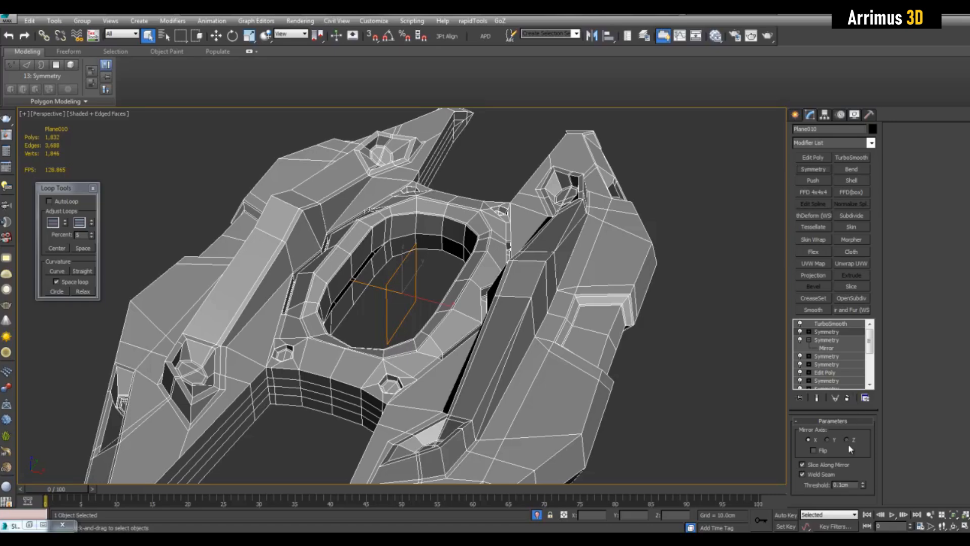
click(828, 439)
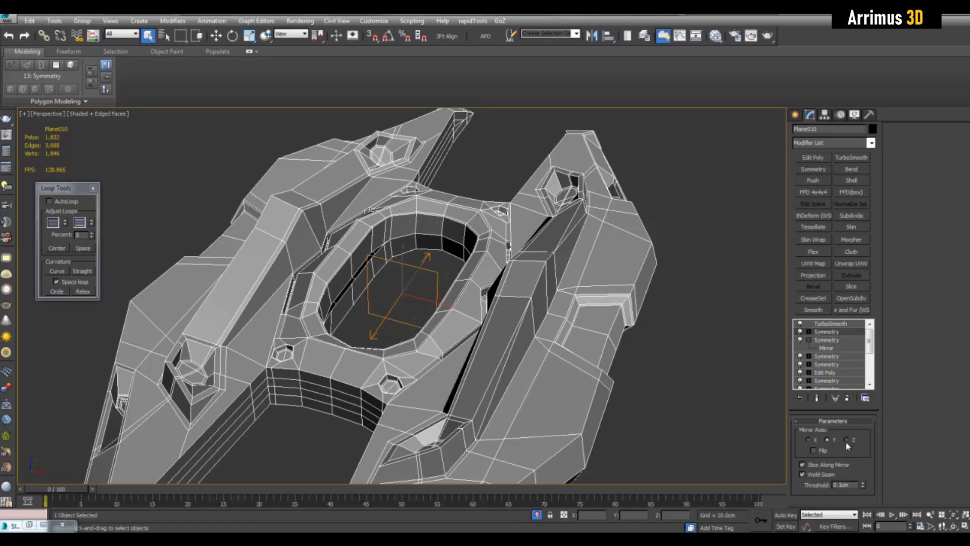
click(848, 440)
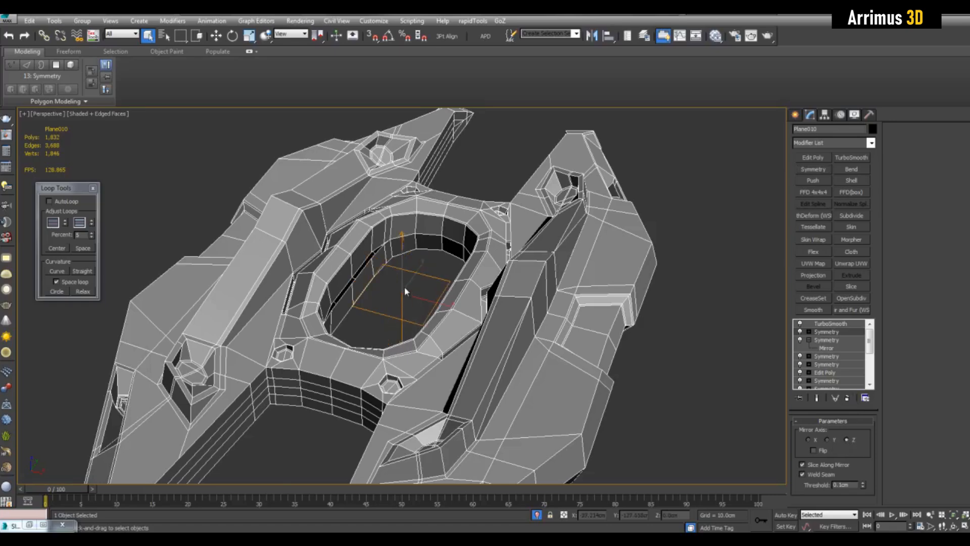
alt+middle_drag(404, 286, 459, 309)
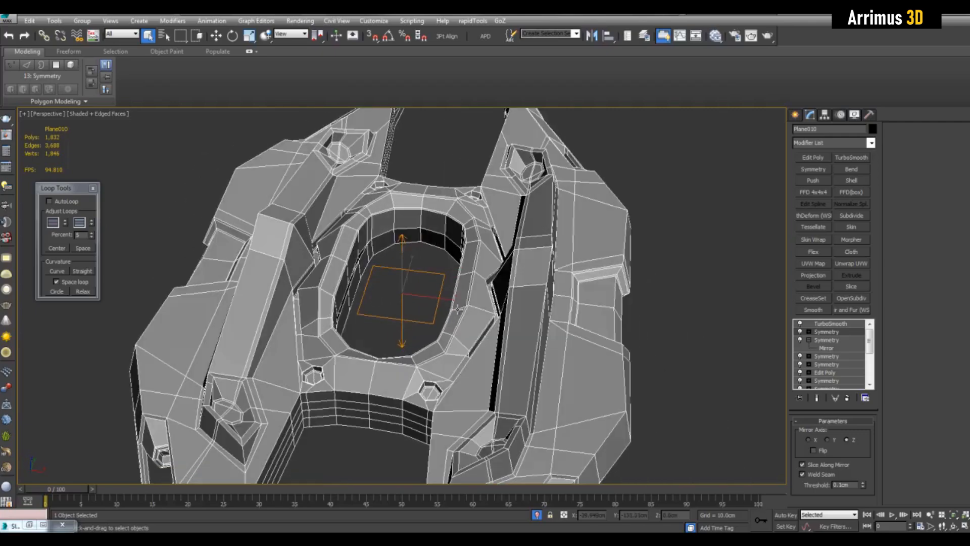
scroll(530, 325, down, 3)
scroll(598, 331, down, 3)
click(830, 323)
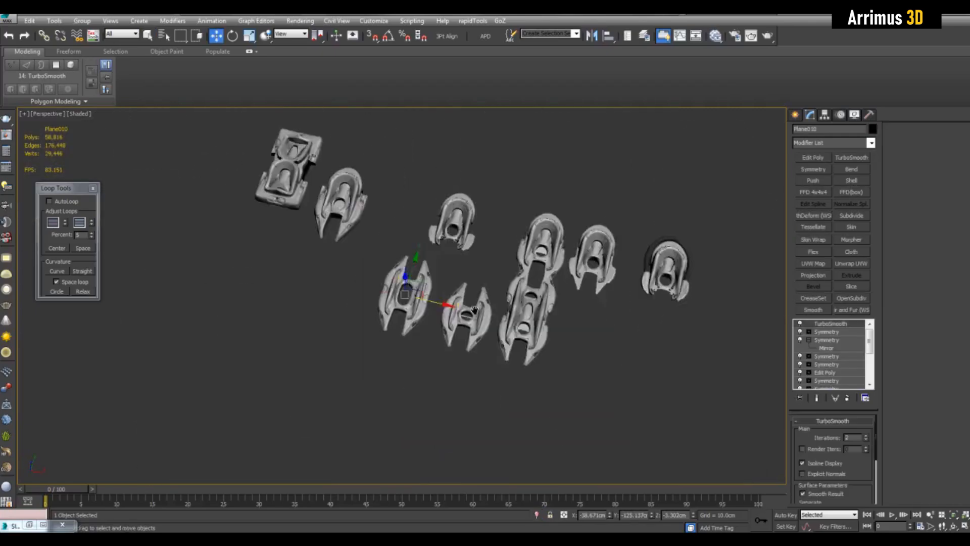
Clone the twin-pronged hull as a single copy placed against the open tail of the rightmost ringed variant
scroll(402, 306, up, 4)
middle_drag(475, 309, 342, 294)
scroll(354, 303, down, 2)
click(657, 243)
key(ctrl+v)
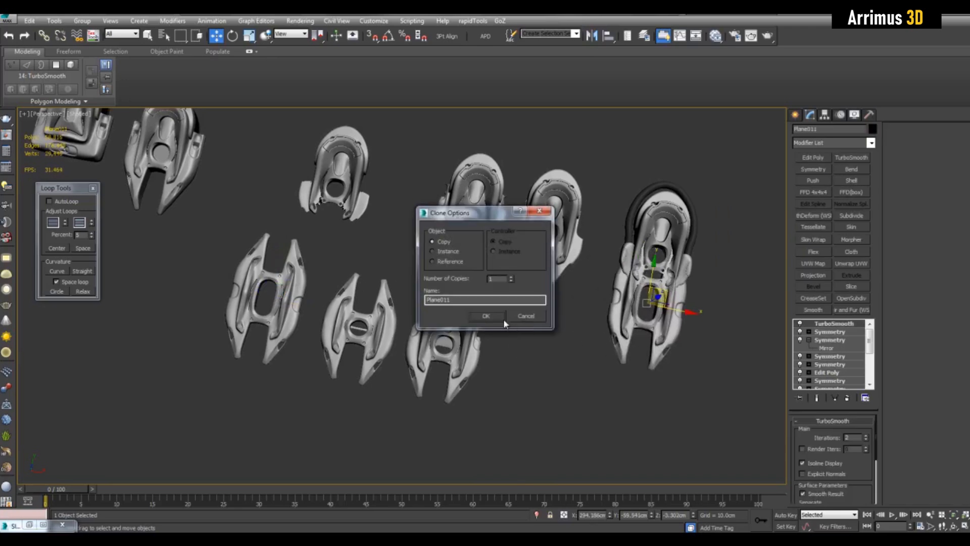
key(Return)
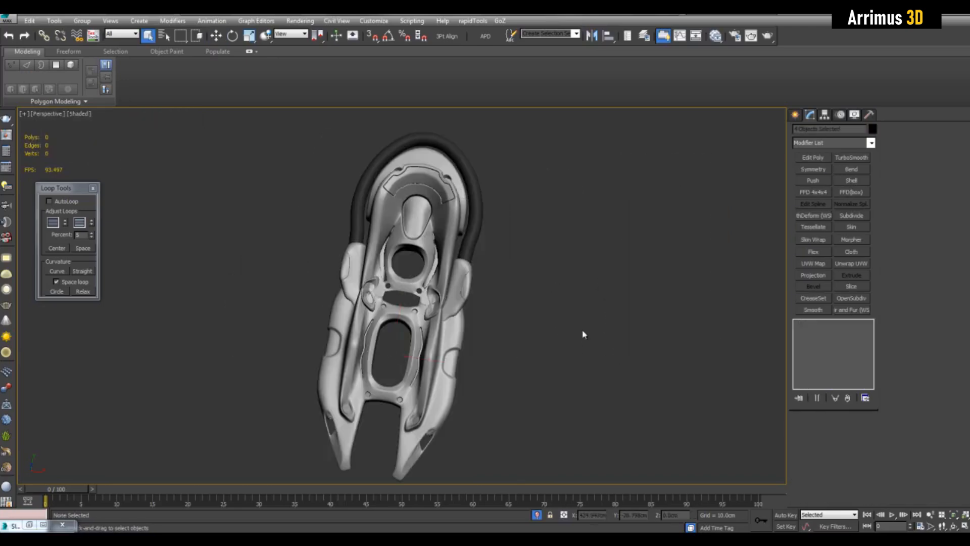
Select the cloned hull in the isolated assembly and rotate it 90 degrees about Y with angle snap enabled
click(447, 328)
key(r)
mouse_move(448, 328)
alt+middle_down()
mouse_move(455, 339)
mouse_move(460, 328)
alt+middle_up()
key(e)
key(a)
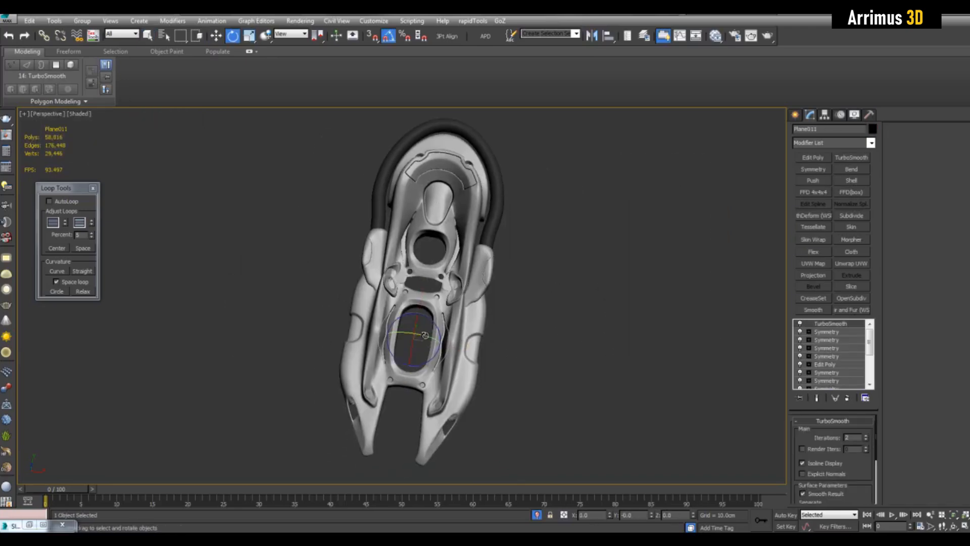
drag(412, 300, 450, 297)
alt+middle_drag(450, 297, 399, 376)
scroll(574, 313, up, 4)
Adjust the clone's rotation and move it toward the pod on one side of the ringed hull
key(w)
scroll(515, 313, down, 4)
key(e)
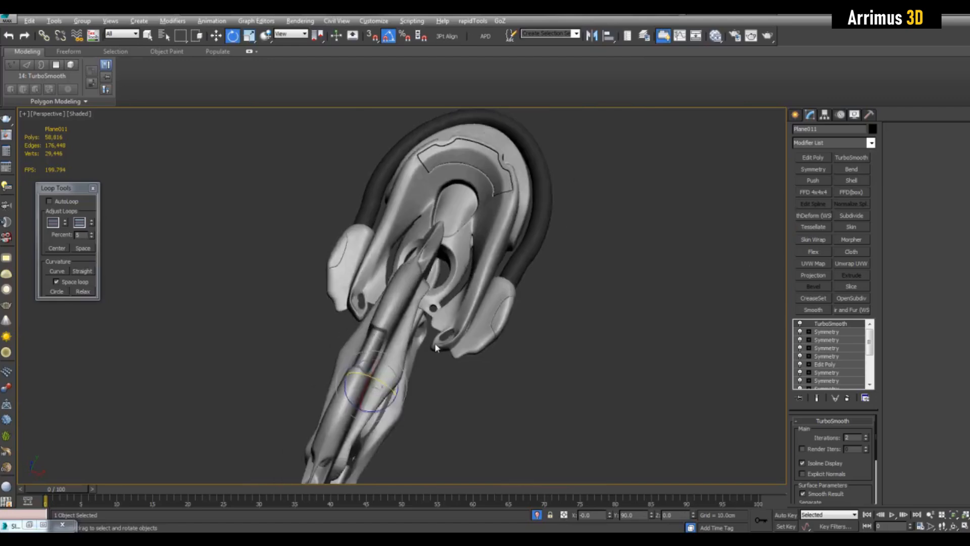
drag(391, 377, 410, 395)
alt+middle_drag(411, 394, 440, 377)
key(w)
drag(447, 375, 412, 420)
scroll(441, 347, down, 4)
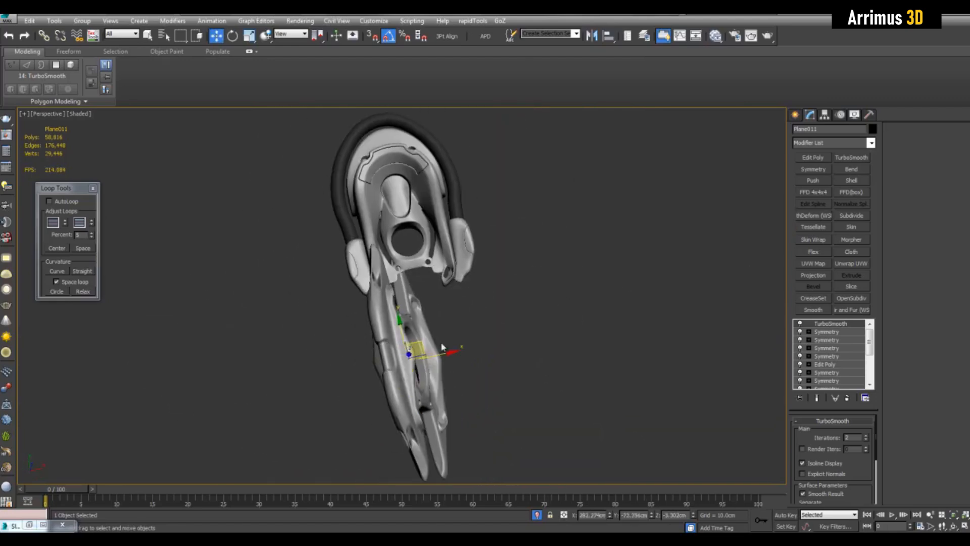
Scale the clone down and move it so its tips meet one side pod of the ringed hull like a claw
key(r)
drag(405, 360, 405, 413)
key(w)
scroll(415, 366, up, 4)
alt+middle_drag(414, 365, 378, 312)
scroll(376, 314, up, 3)
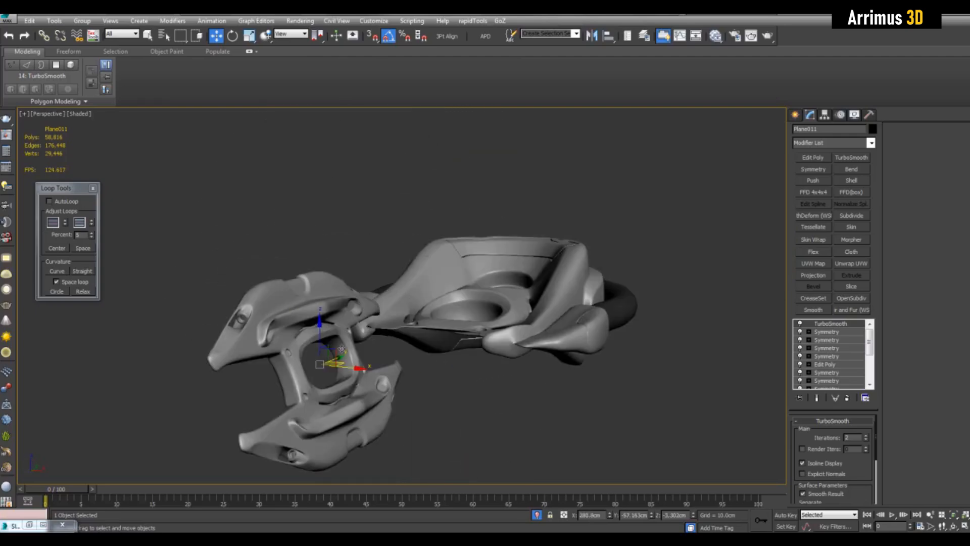
drag(331, 350, 321, 327)
alt+middle_drag(320, 327, 382, 349)
scroll(381, 348, down, 3)
key(q)
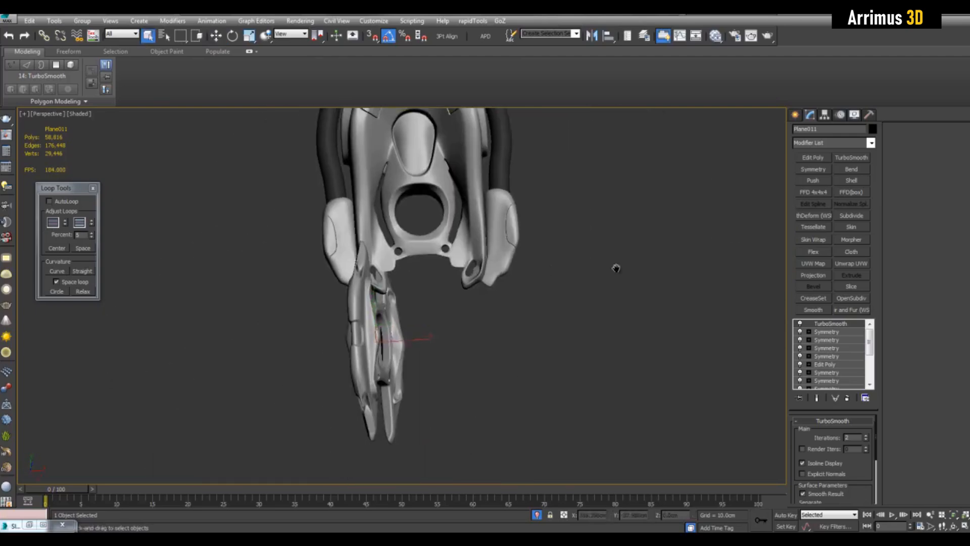
Display edged faces, deselect the claw, and examine how it joins the side pod
scroll(615, 266, up, 3)
key(F4)
right_click(829, 323)
click(715, 181)
alt+middle_drag(713, 186, 658, 295)
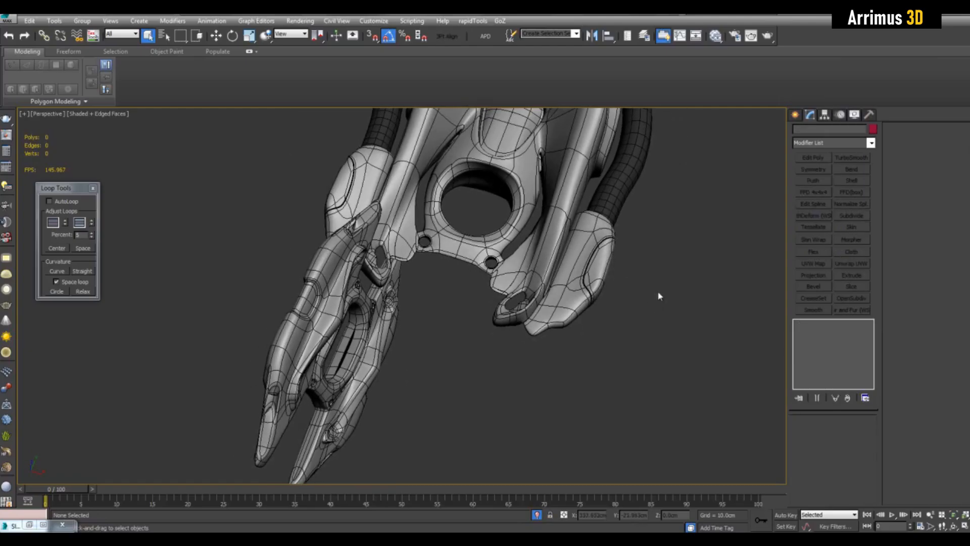